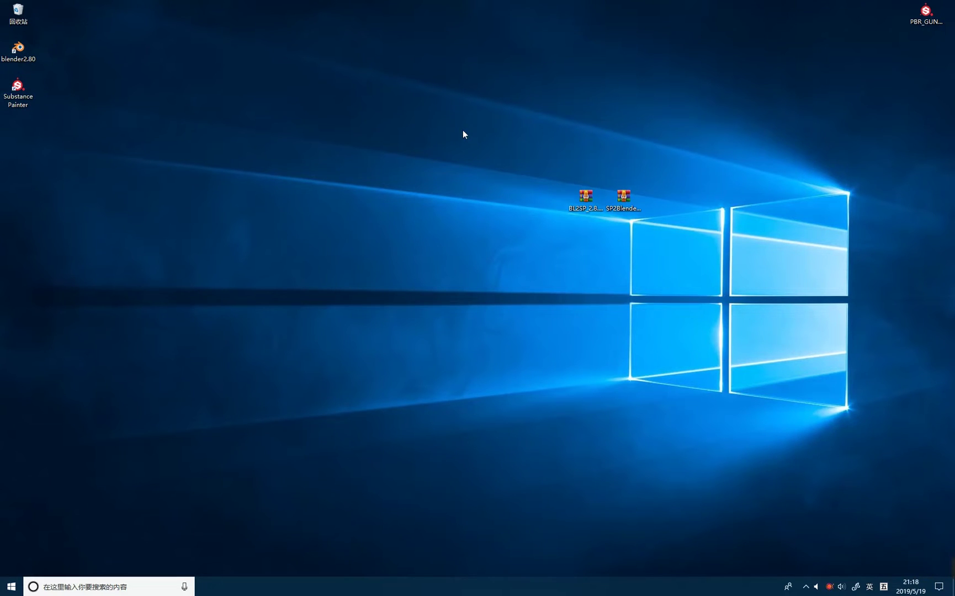
Move BL2SP_2.8.zip left, away from the other desktop archive, and leave it selected
left_click_drag(587, 199, 473, 200)
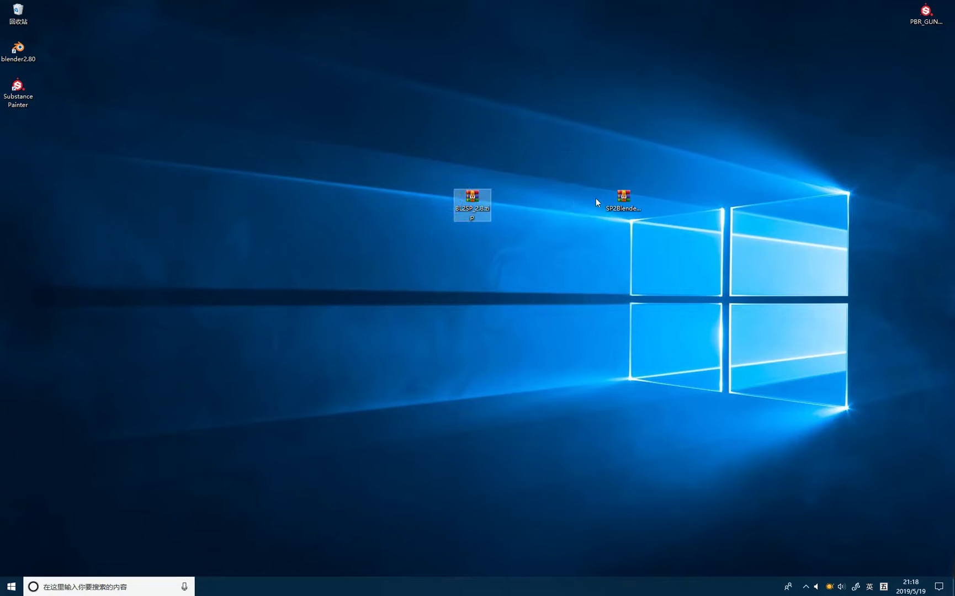
left_click(622, 201)
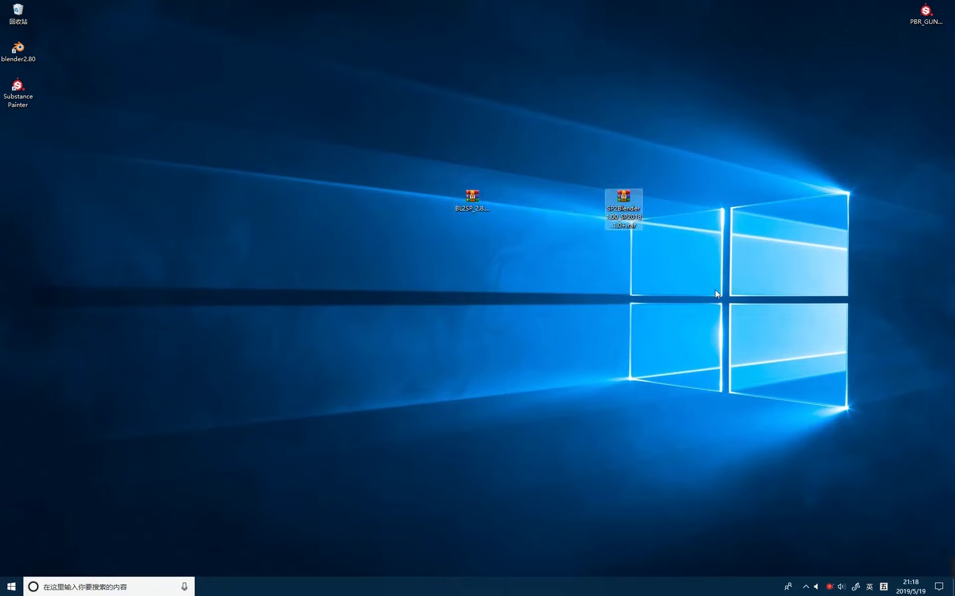
left_click_drag(367, 92, 731, 310)
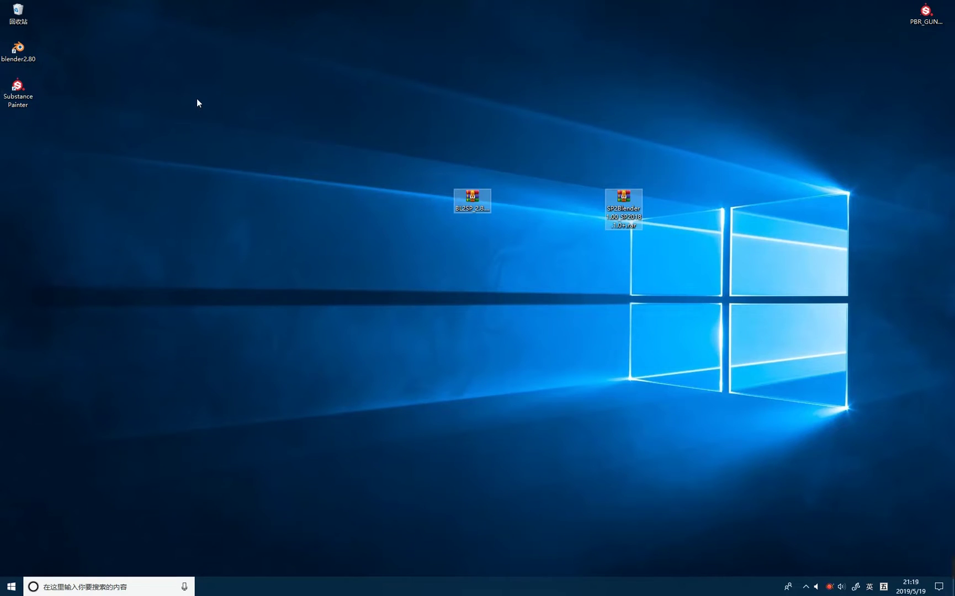
left_click(471, 281)
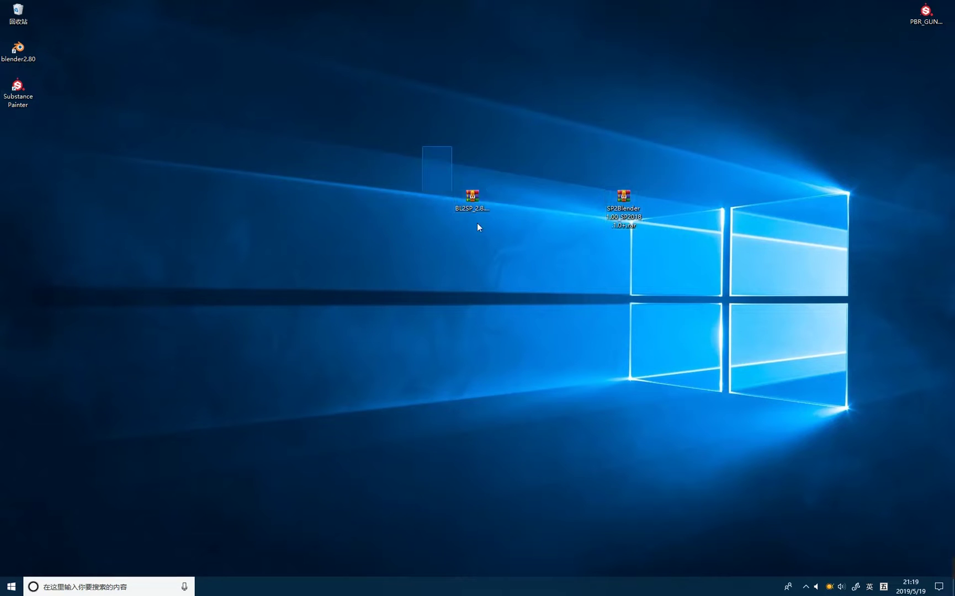
left_click(475, 201)
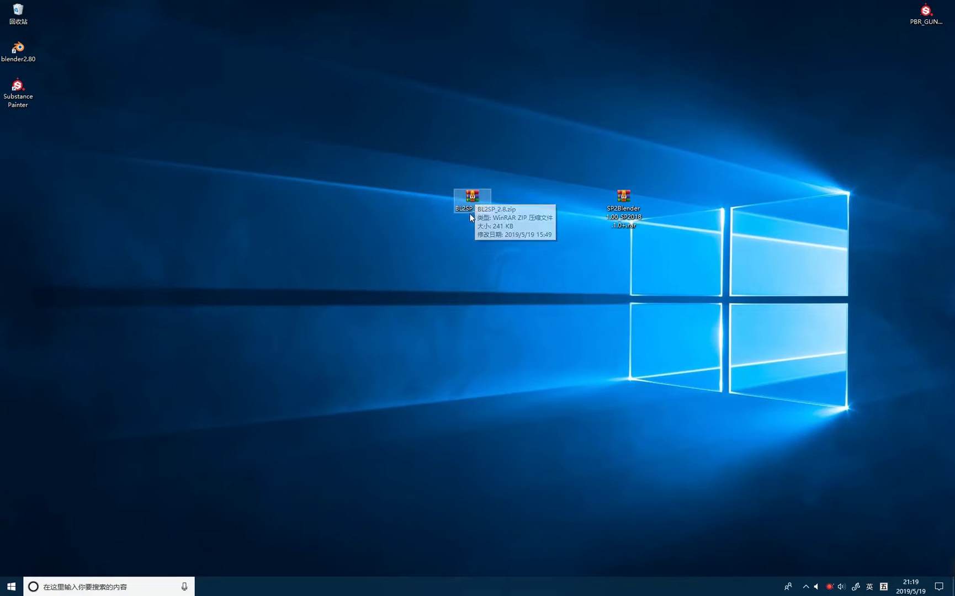
Launch Blender 2.80 from the Start menu into its default cube scene
left_click(11, 586)
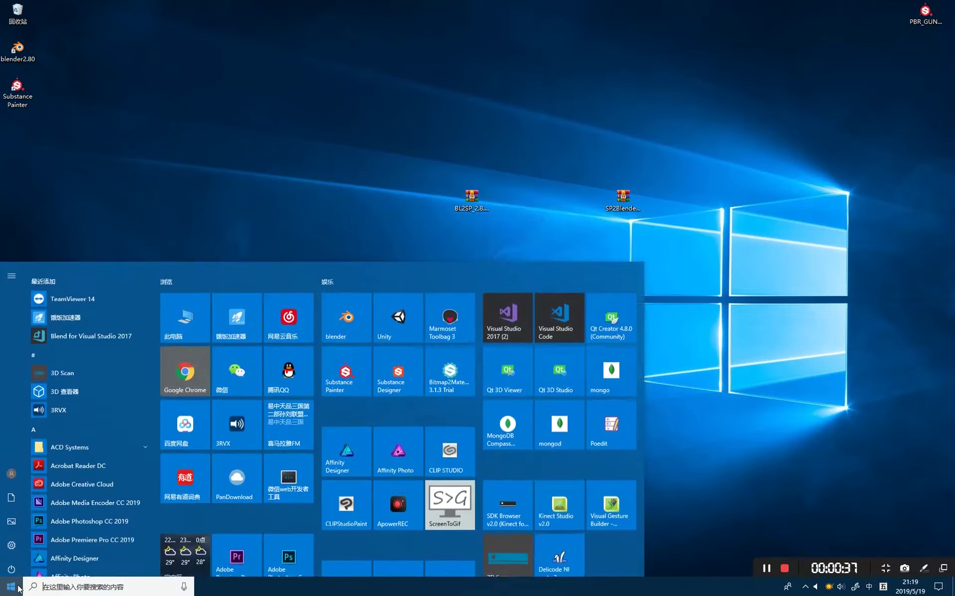
left_click(351, 307)
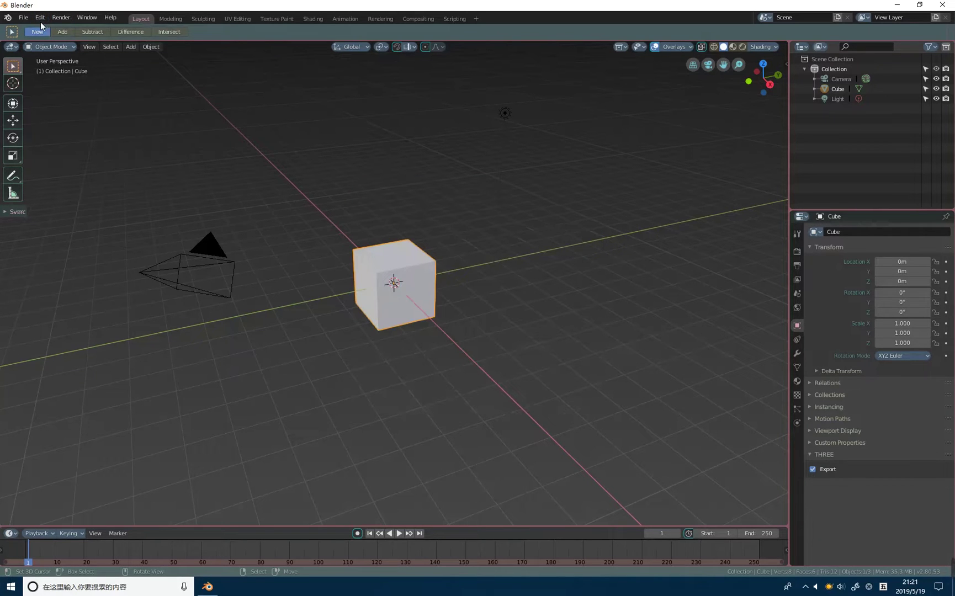
left_click(39, 21)
Install the add-on from Desktop\BL2SP_2.8.zip in Blender's Add-ons preferences
left_click(64, 149)
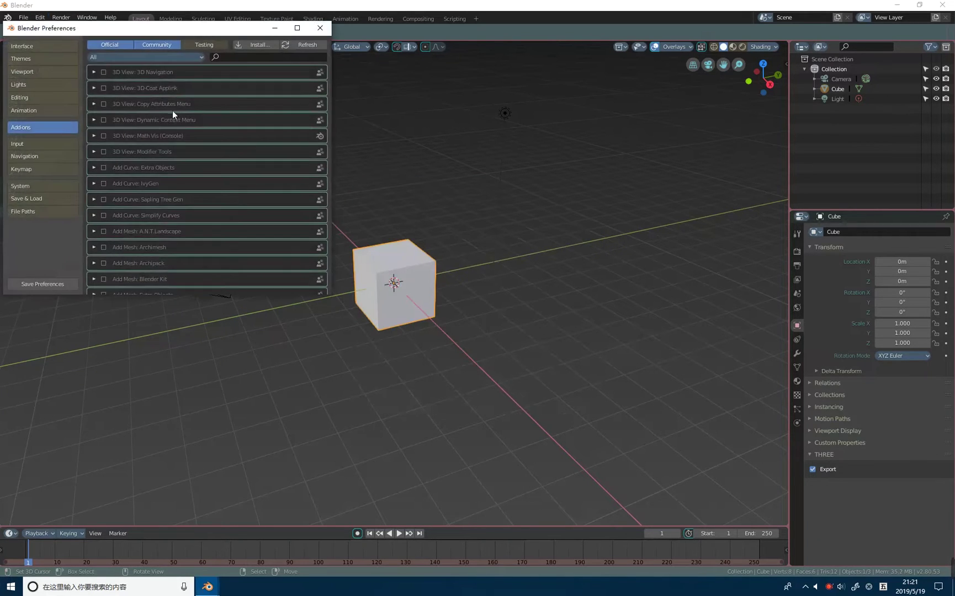
left_click(259, 45)
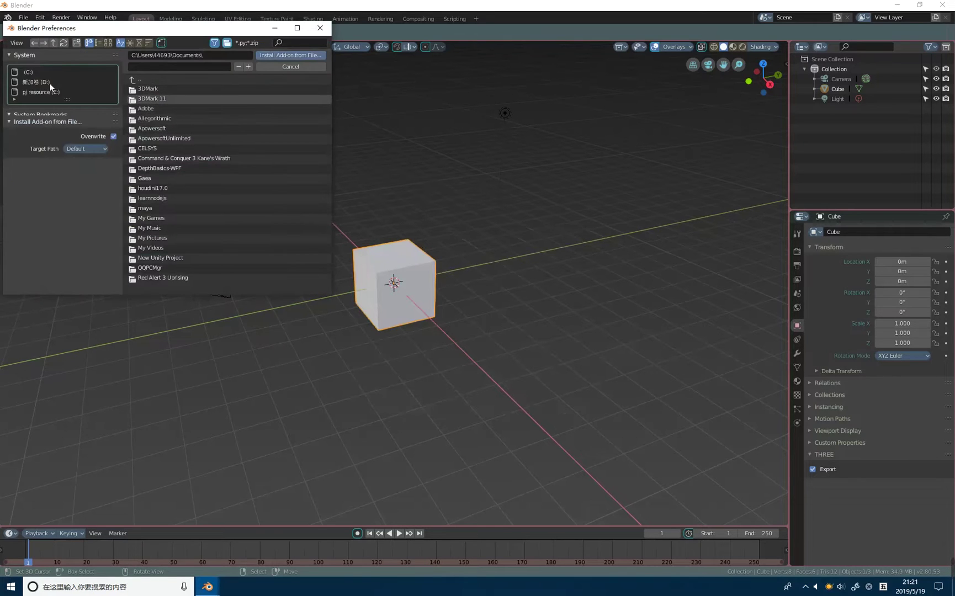
scroll(49, 83, "down", 2)
left_click(43, 100)
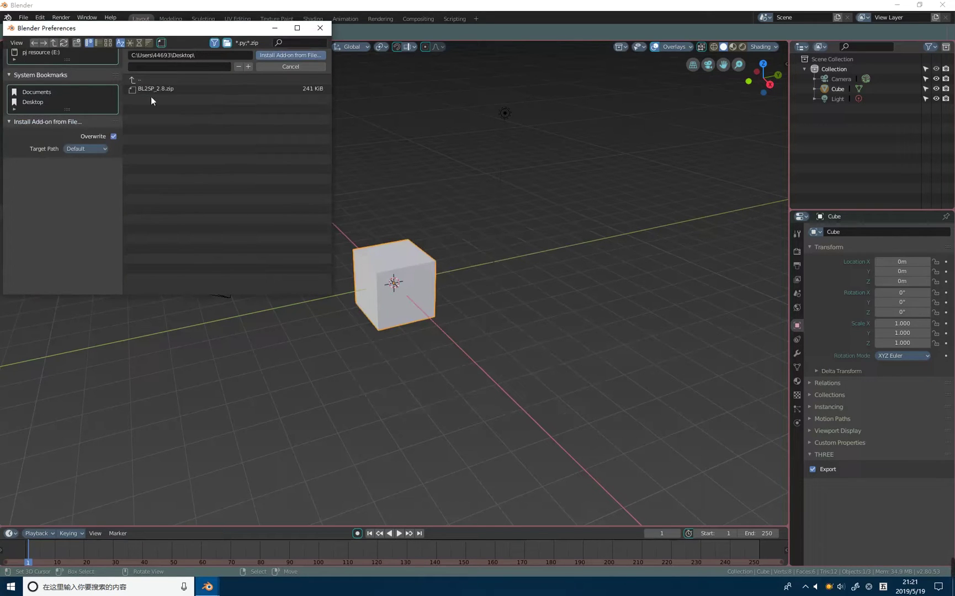
left_click(179, 88)
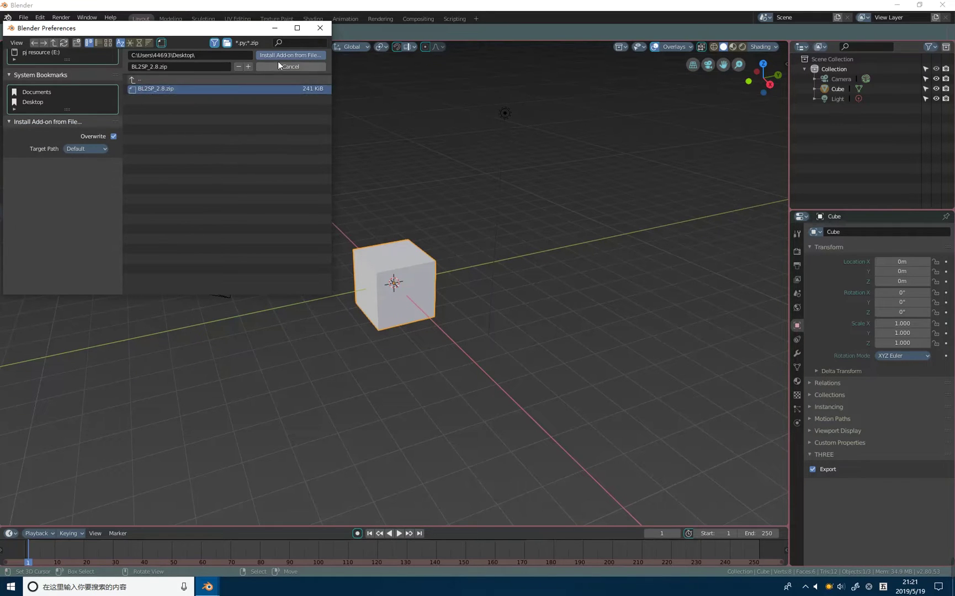
left_click(297, 54)
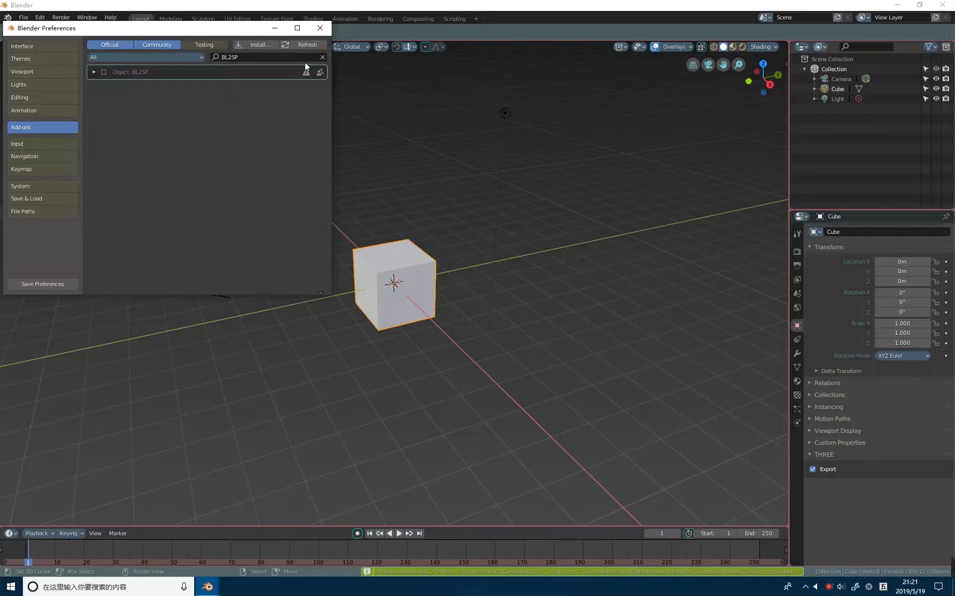
Enable the BL2SP add-on, save the preferences and close the Preferences window
left_click(106, 74)
left_click(94, 72)
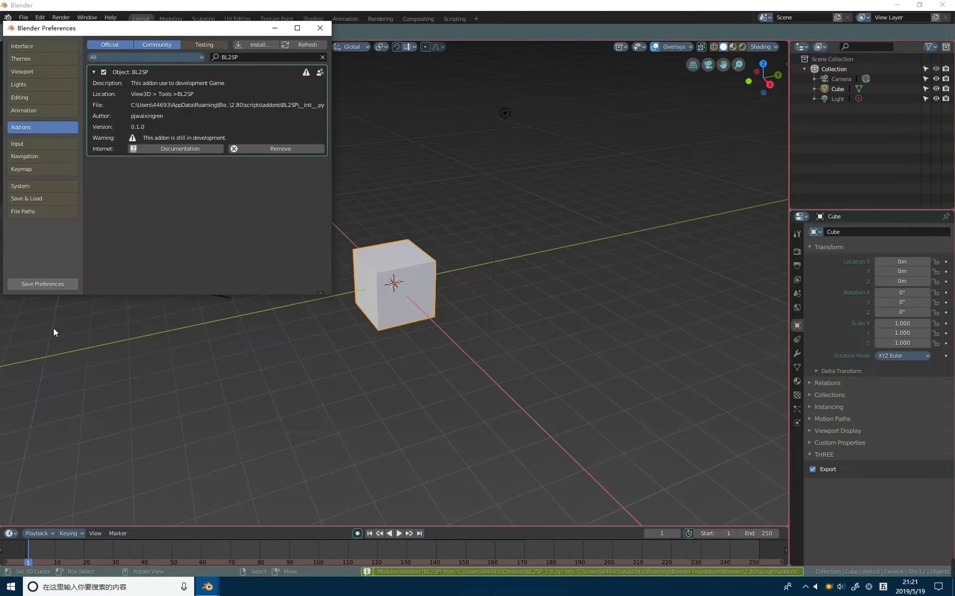
left_click(38, 283)
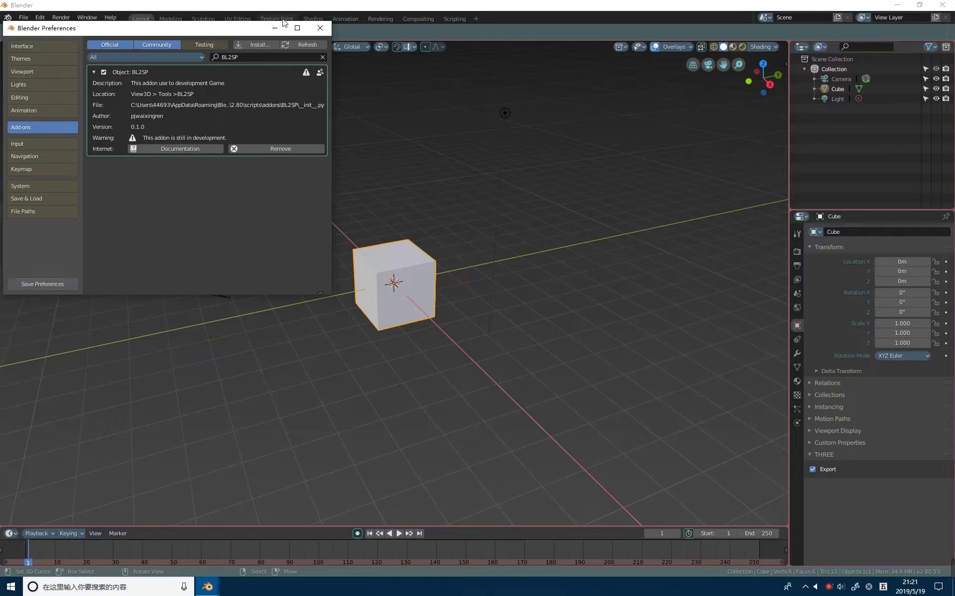
left_click(319, 28)
right_click(596, 185, "shift")
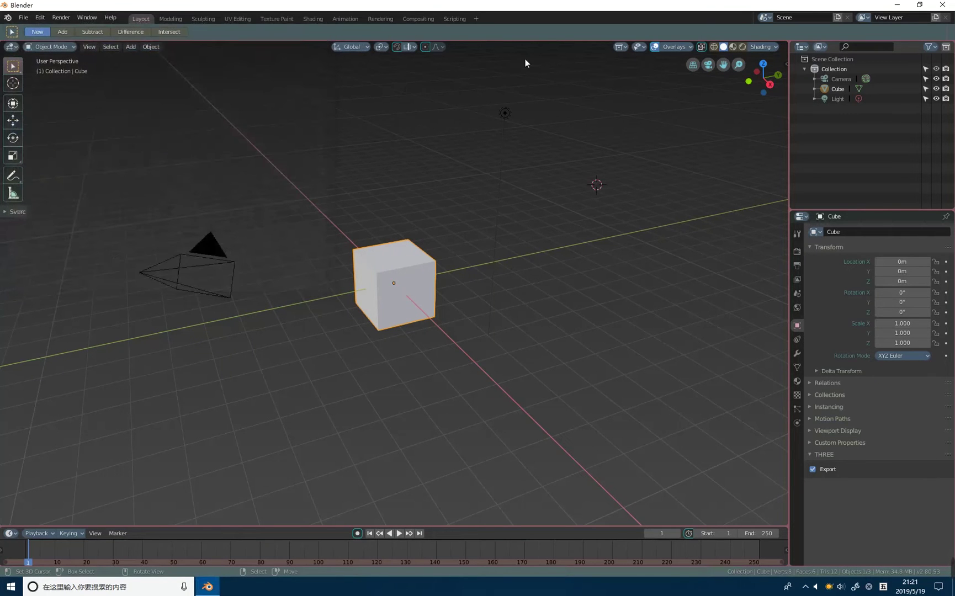
Set the BL2SP sidebar's SP EXE PATH to Substance Painter.exe, then minimise Blender
right_click(554, 172, "shift")
key("n")
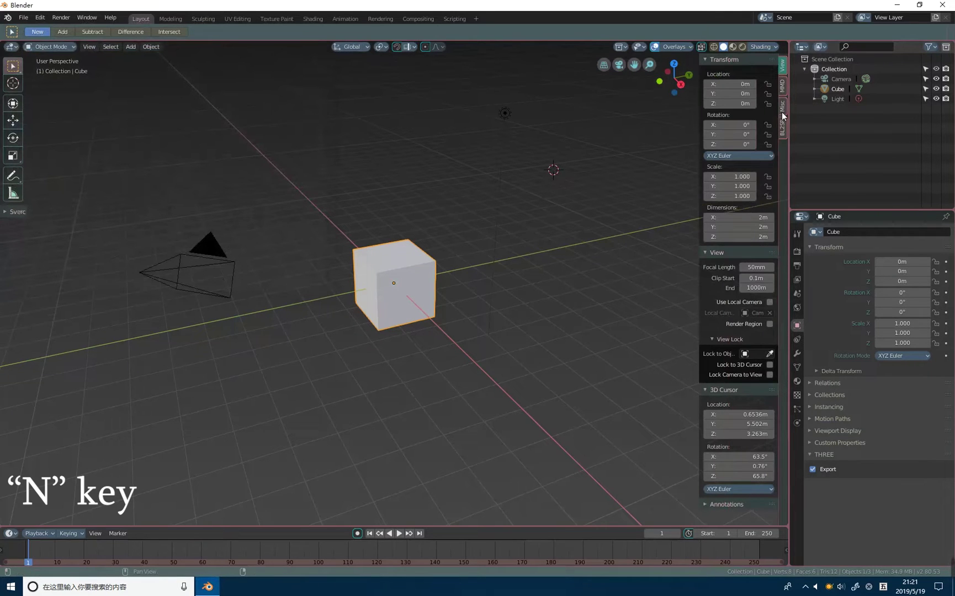
left_click(781, 128)
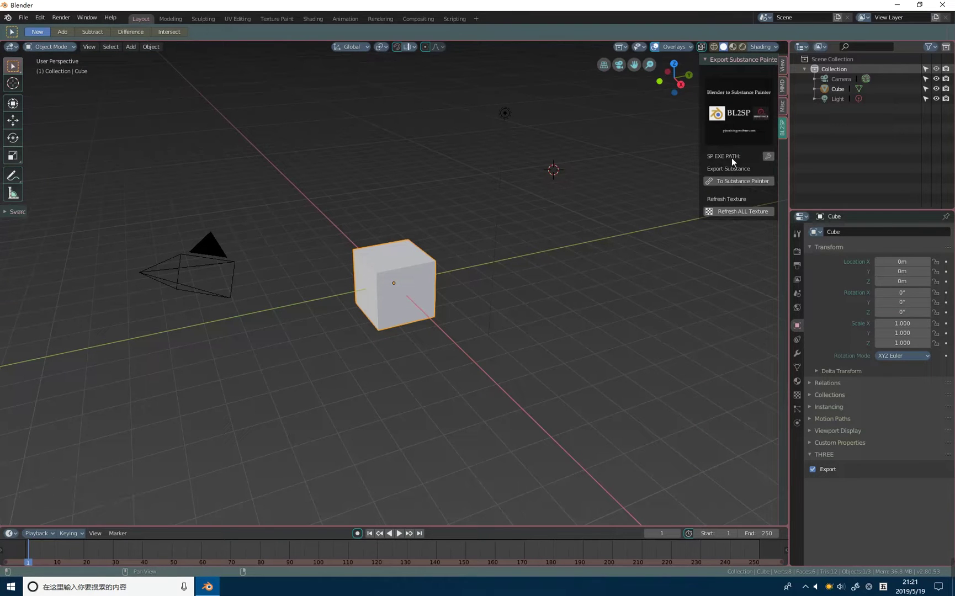
left_click(768, 157)
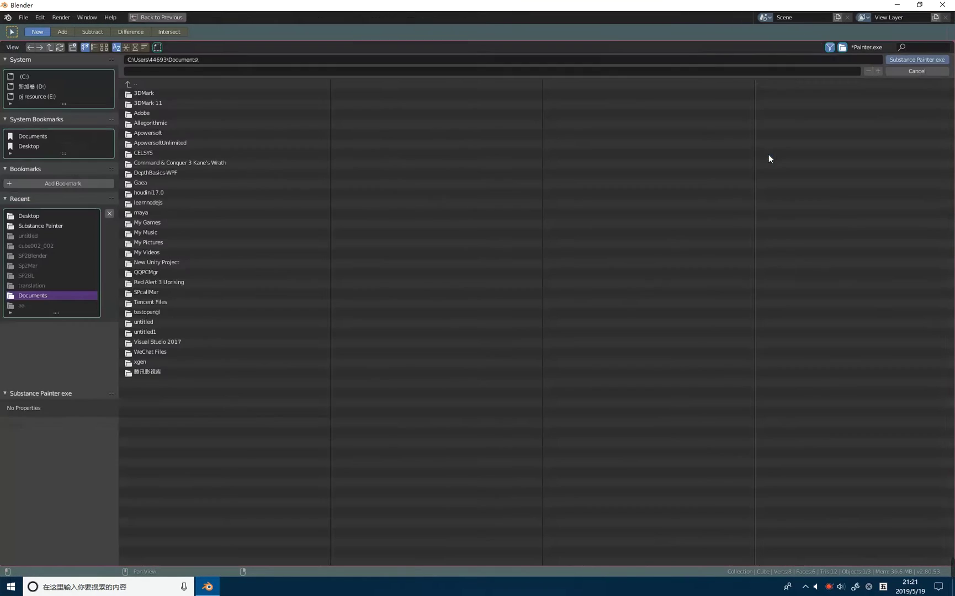
left_click(32, 77)
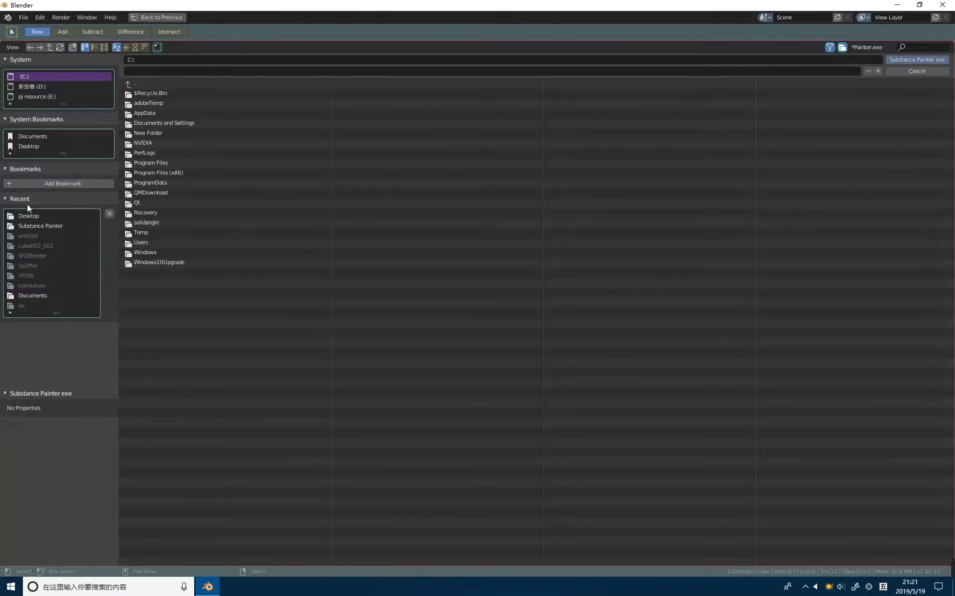
left_click(54, 224)
left_click(184, 143)
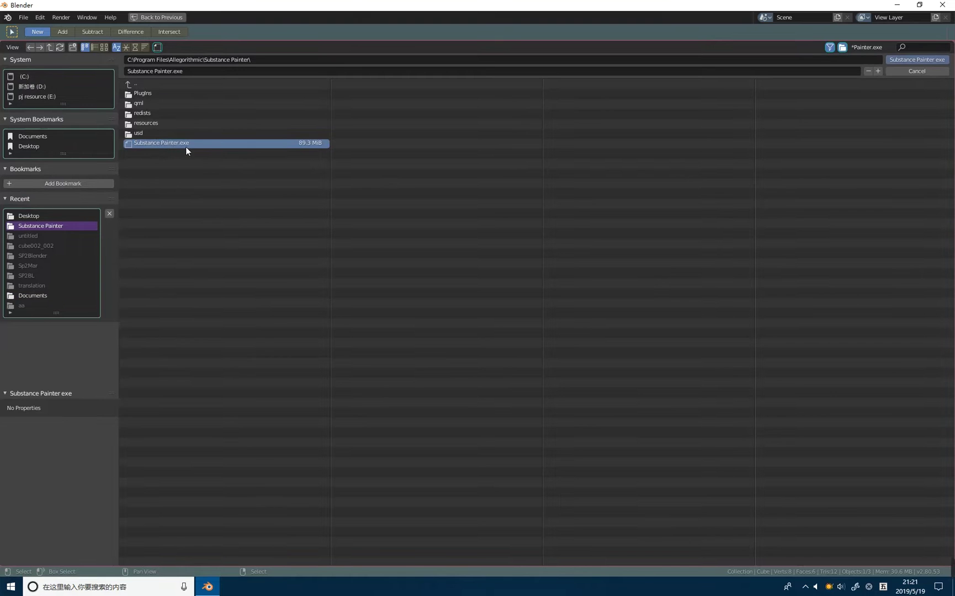
left_click(912, 59)
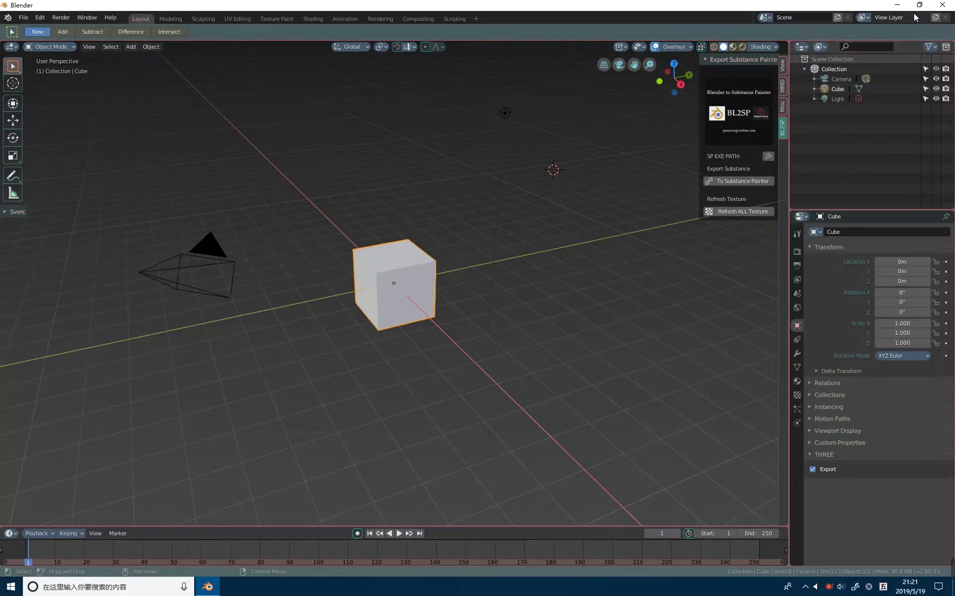
left_click(897, 4)
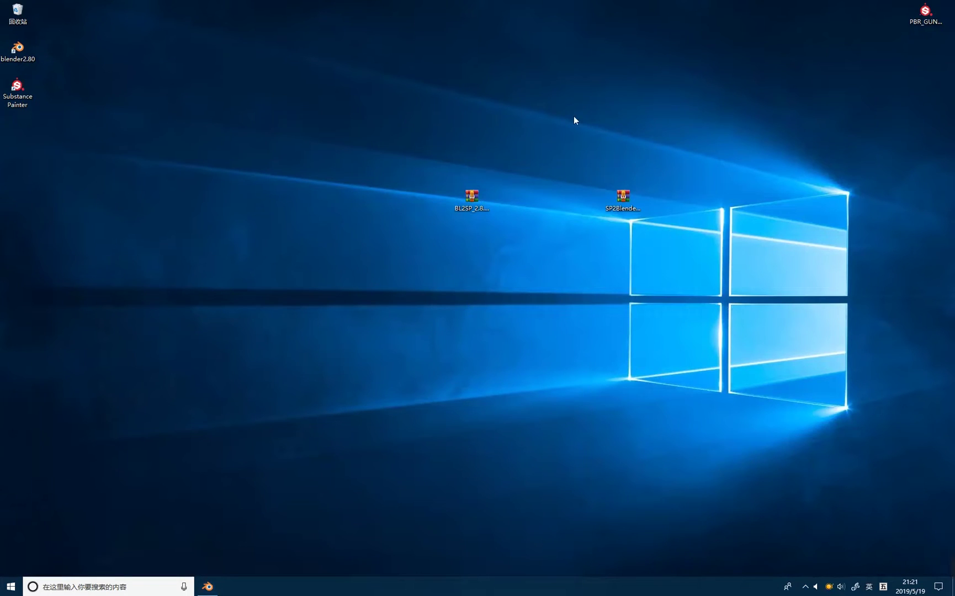
Launch Substance Painter from its desktop shortcut
left_click_drag(574, 120, 706, 238)
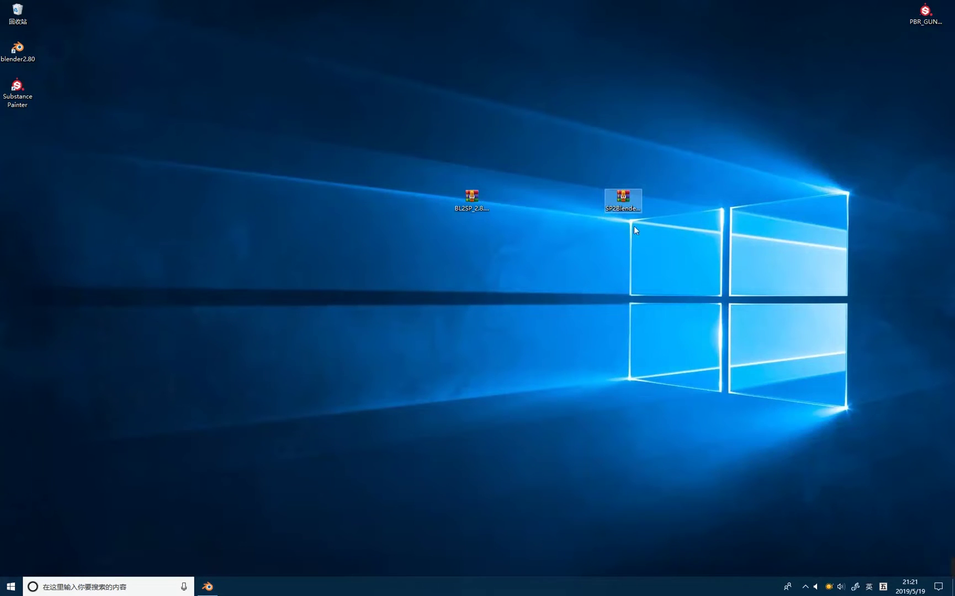
double_click(17, 90)
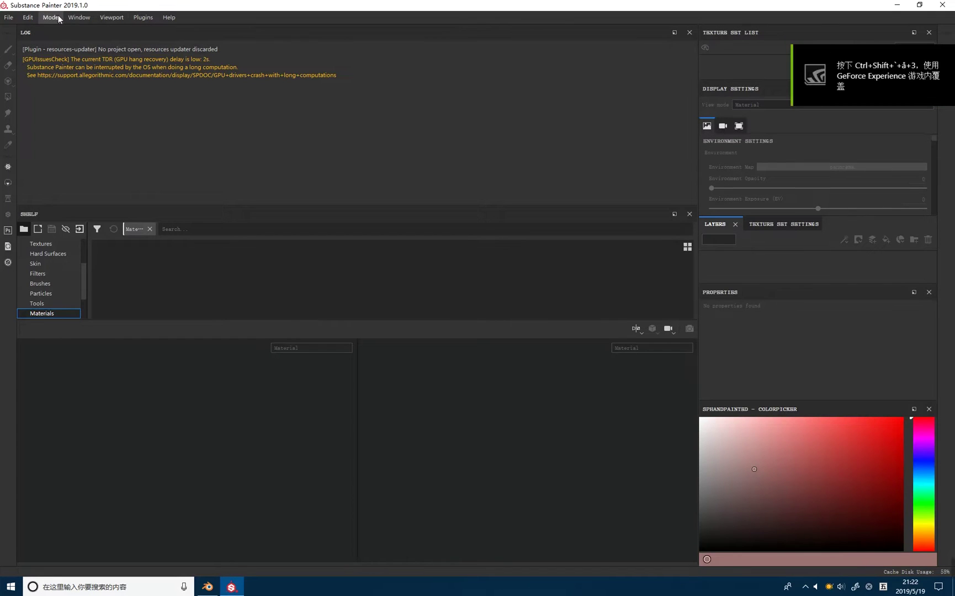
left_click(79, 17)
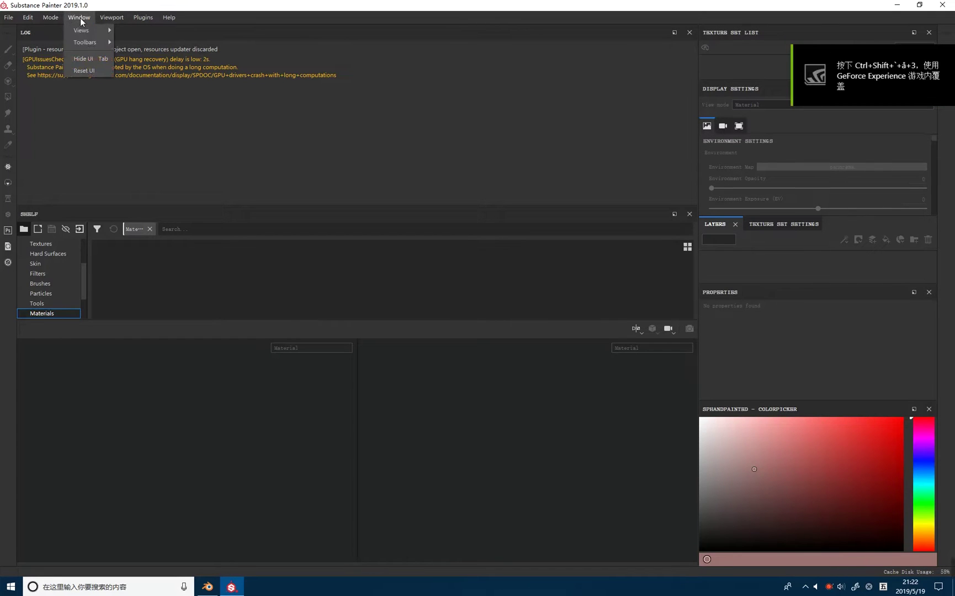
Reset Painter's UI layout, open its plugins folder in File Explorer, and minimise Painter
left_click(90, 70)
left_click(145, 17)
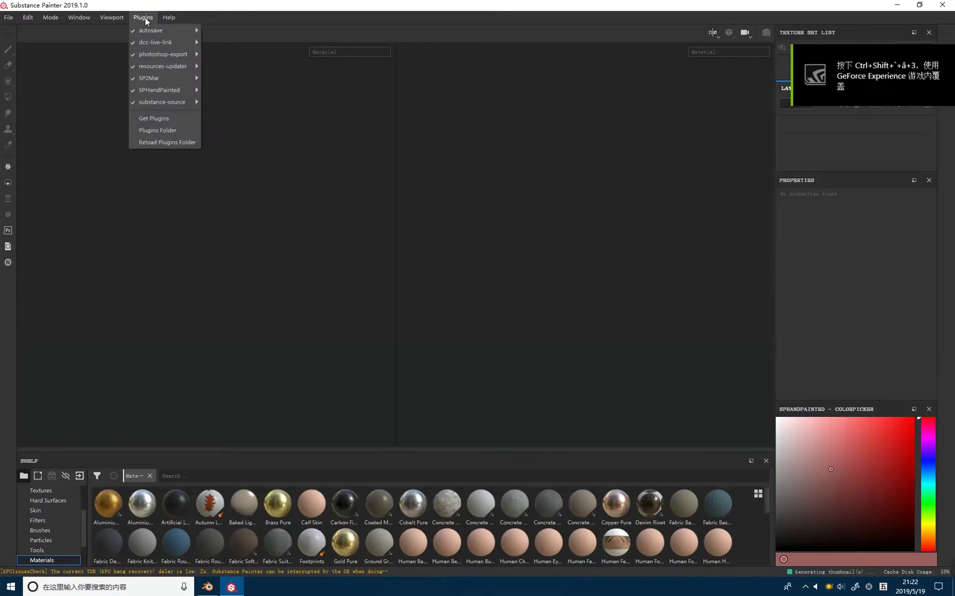
left_click(162, 130)
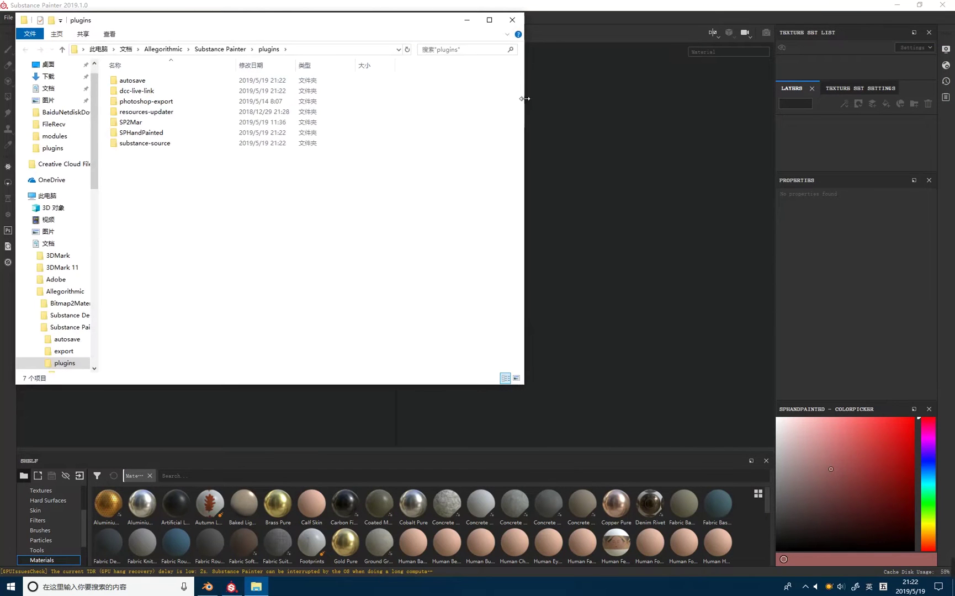
left_click(896, 5)
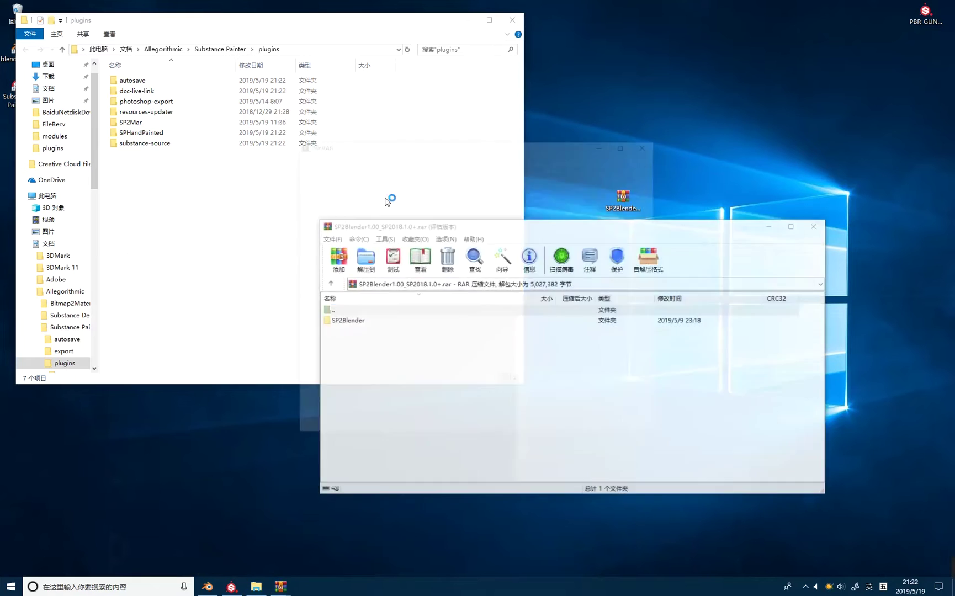
Drag the SP2Blender folder from WinRAR into the plugins folder, then close Explorer
left_click(652, 146)
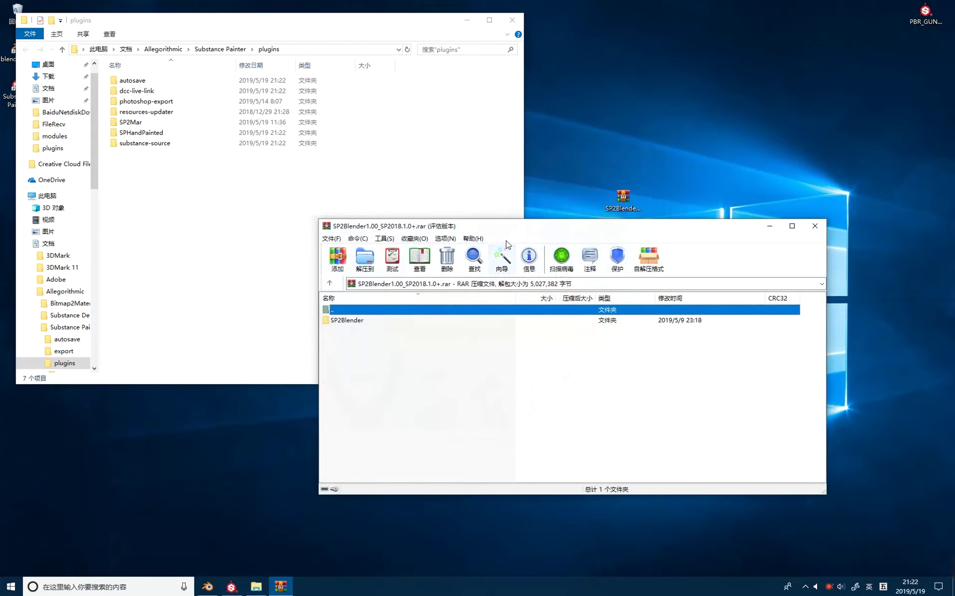
left_click_drag(462, 226, 646, 226)
left_click(543, 324)
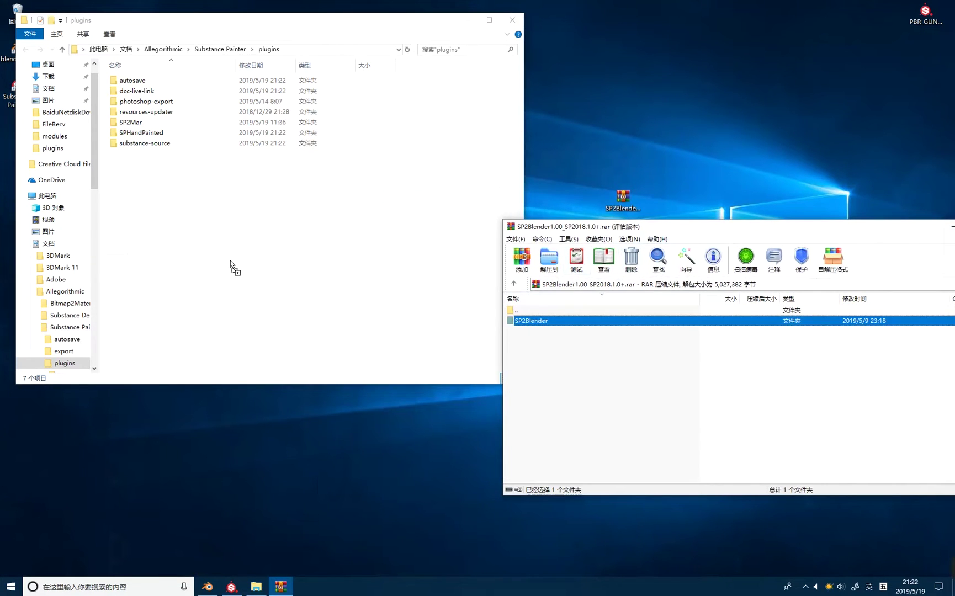
left_click_drag(543, 324, 194, 154)
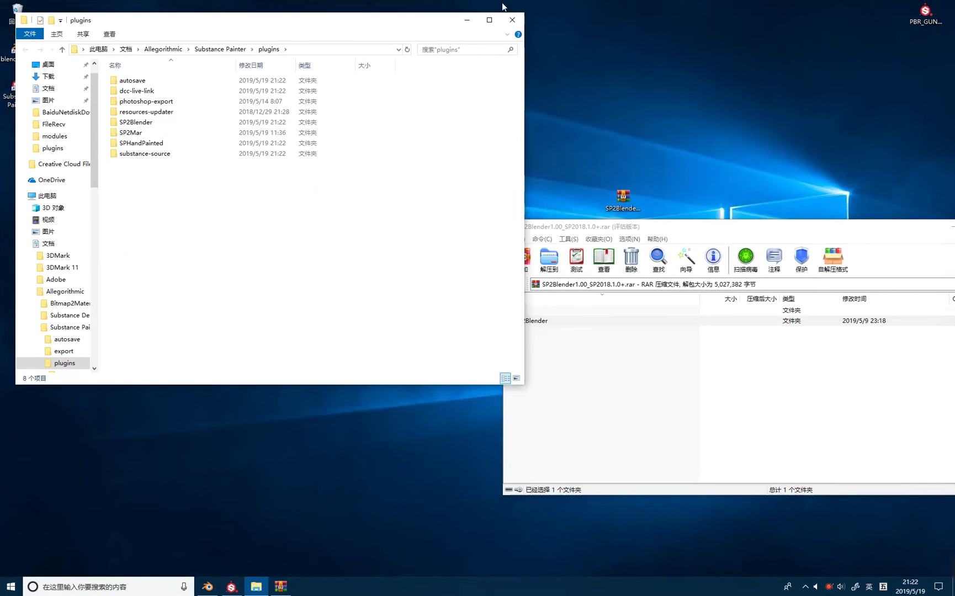
left_click(512, 20)
Reload the plugins folder so SP2Blender loads, and open SP2Blender's configure dialog
left_click(232, 587)
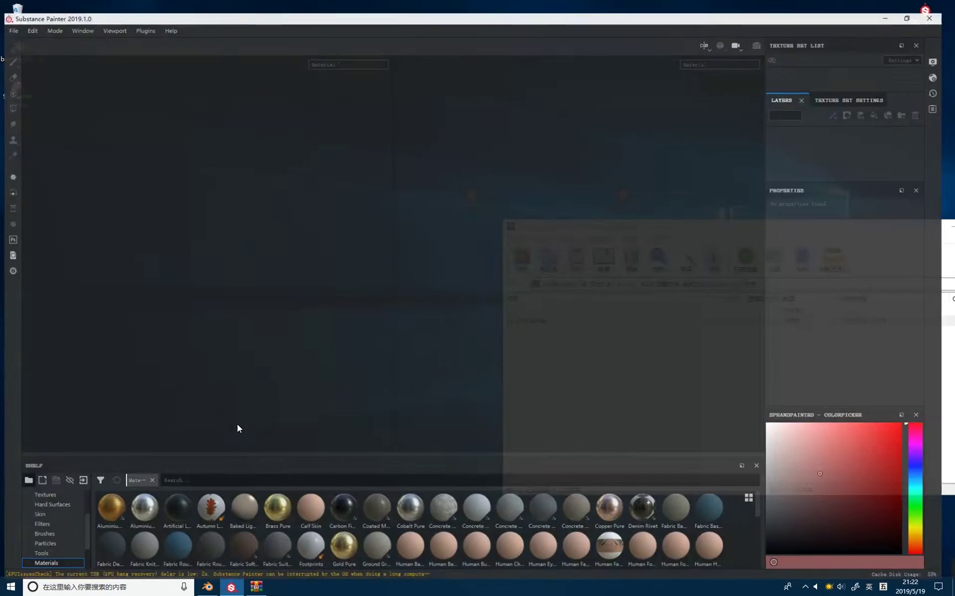
left_click(142, 16)
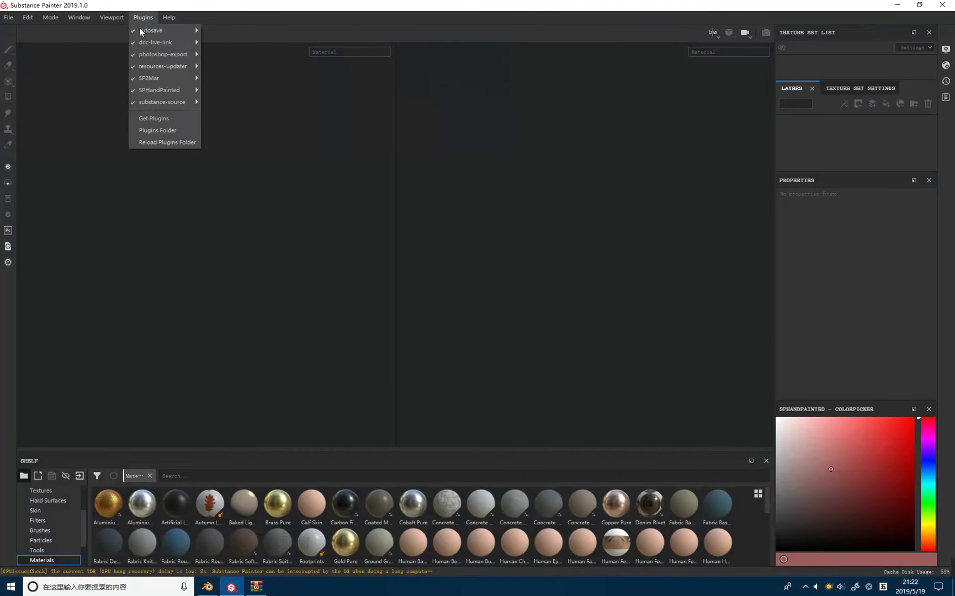
left_click(179, 146)
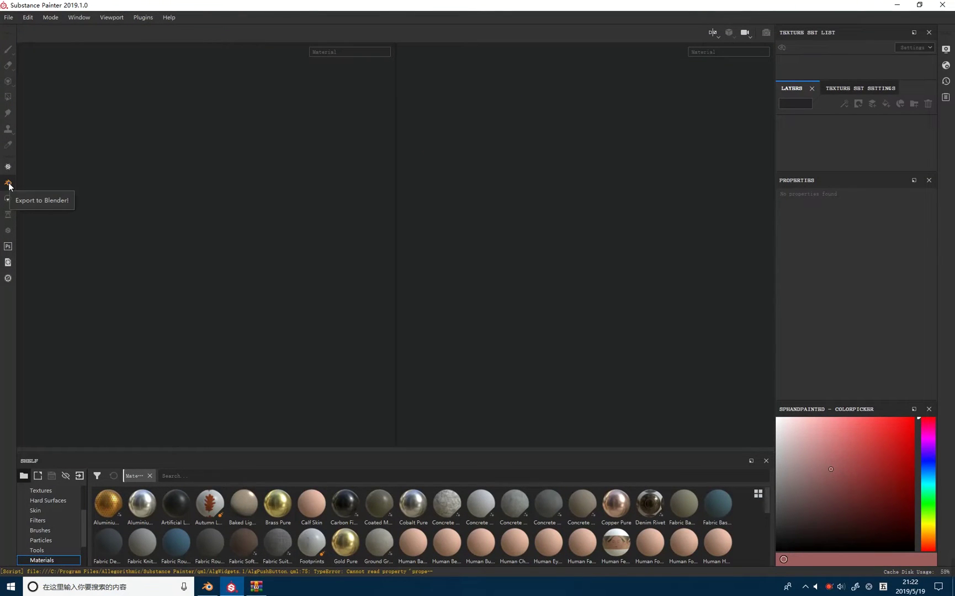
left_click(144, 19)
mouse_move(153, 78)
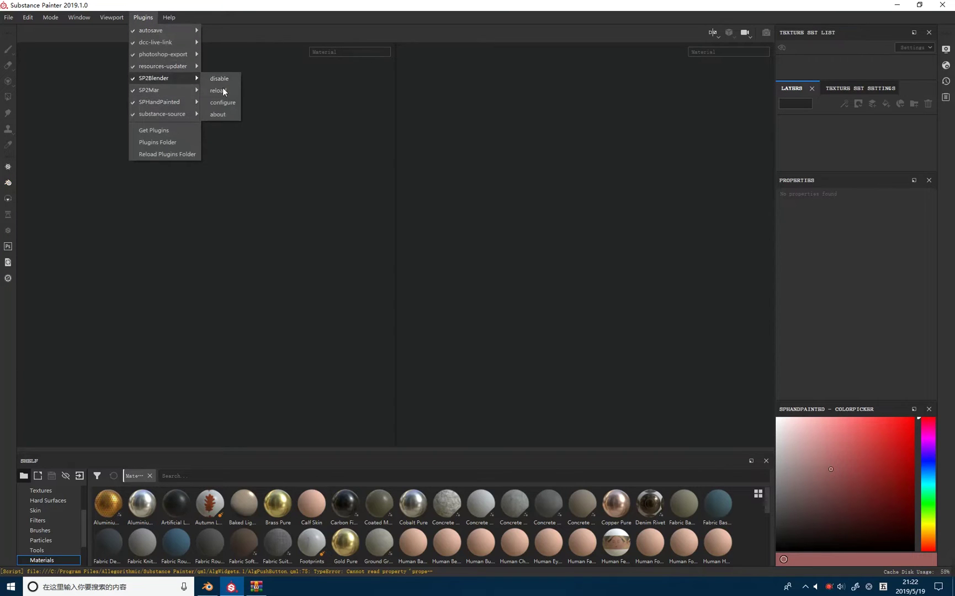
left_click(223, 102)
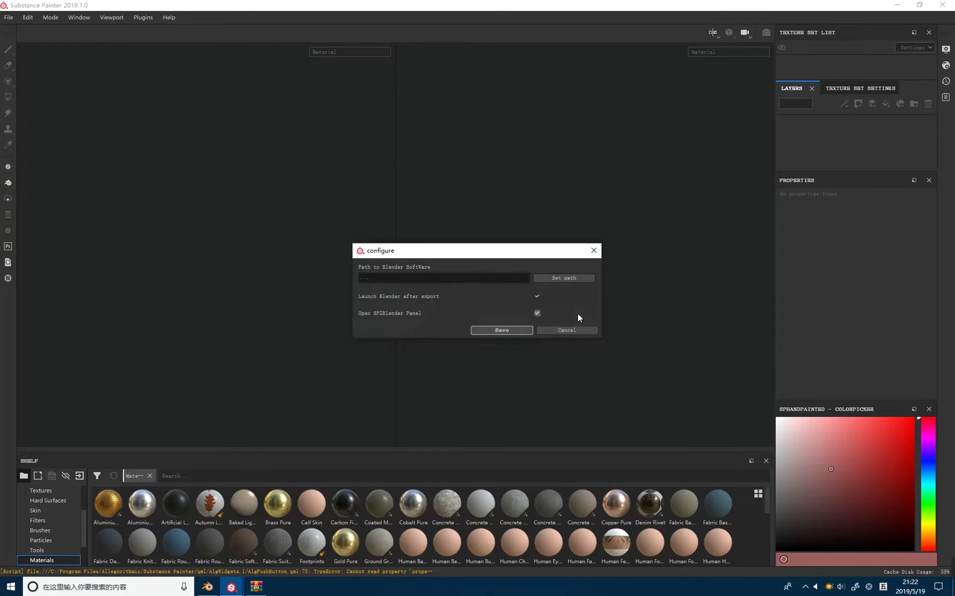
Point SP2Blender at Blender Foundation\Blender_2.8\blender.exe and accept its texture export settings
left_click(595, 251)
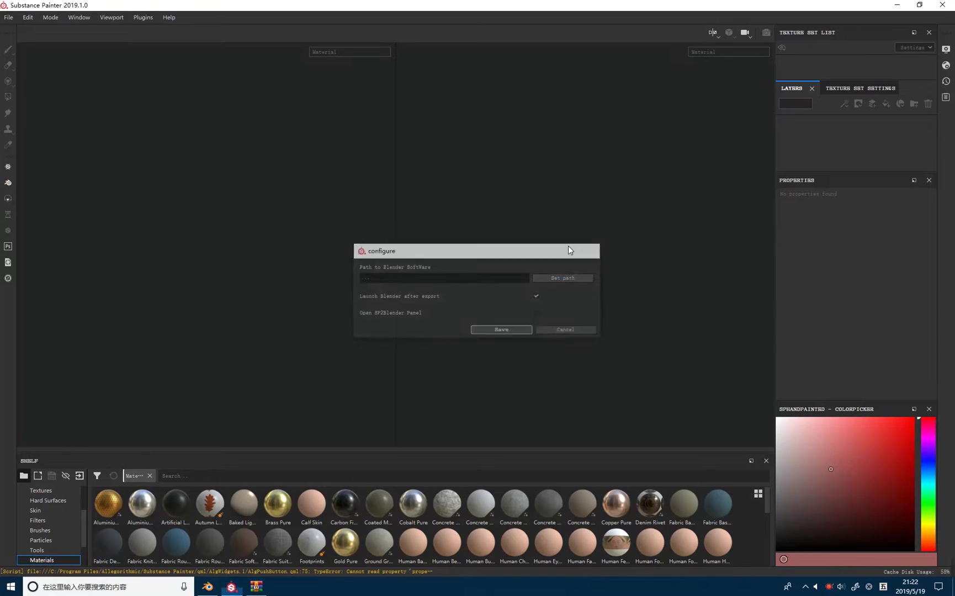
left_click(10, 185)
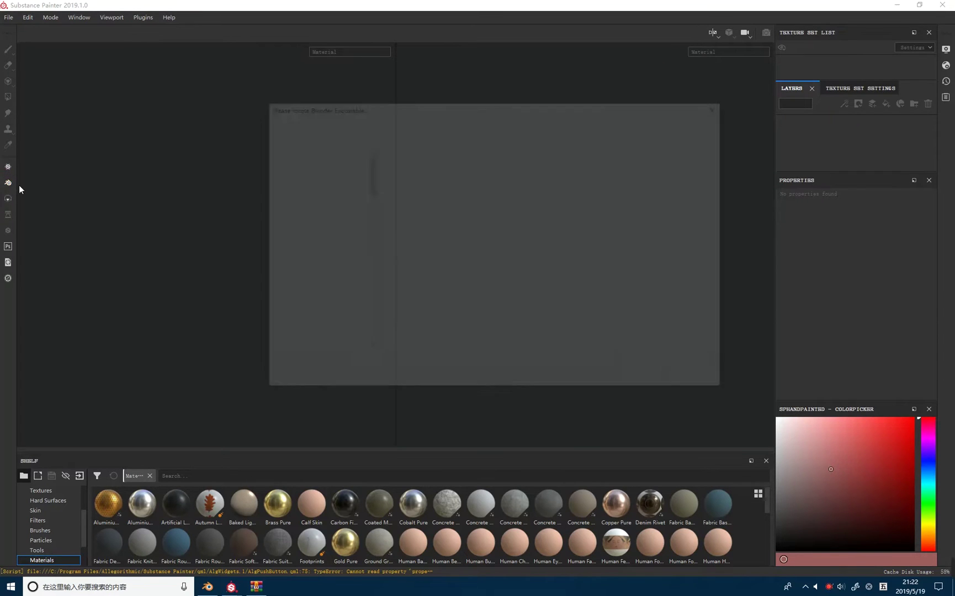
mouse_move(314, 247)
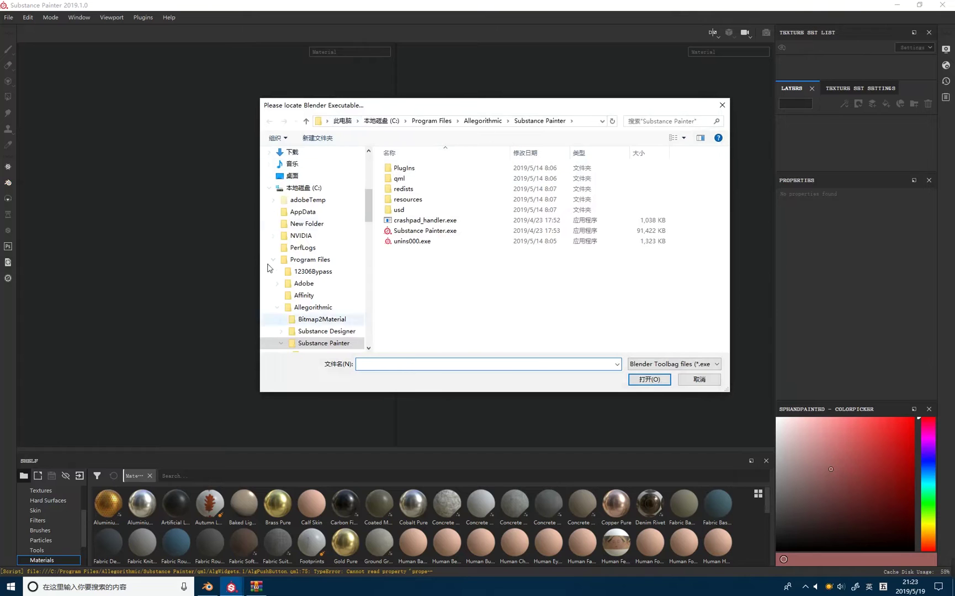
scroll(334, 285, "down", 3)
scroll(319, 260, "down", 1)
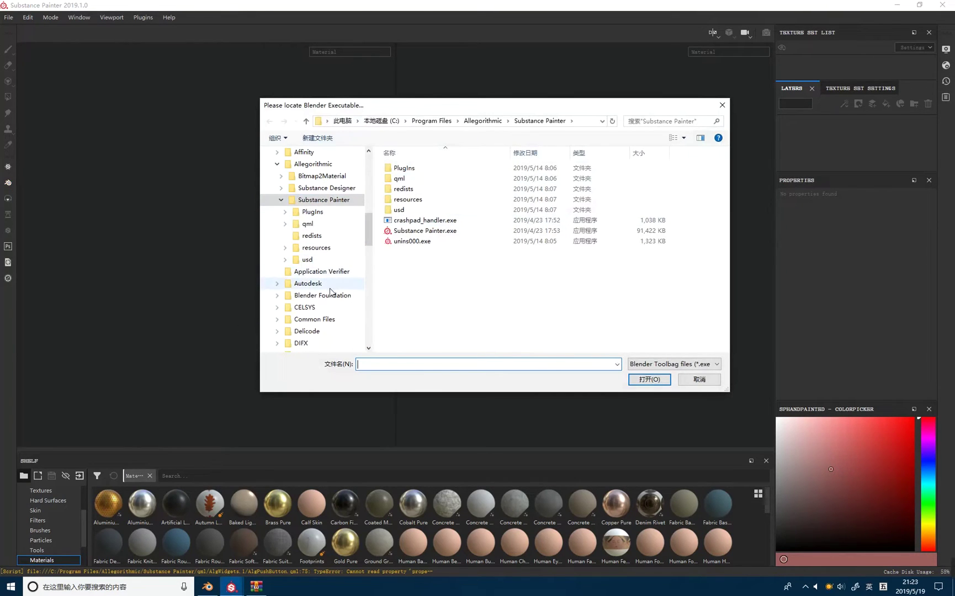
left_click(313, 296)
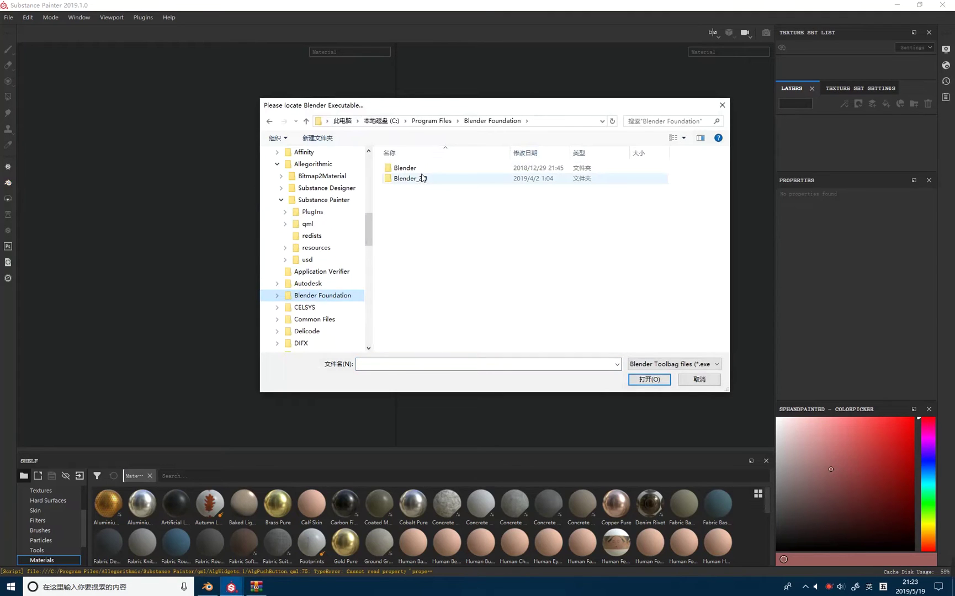
double_click(422, 180)
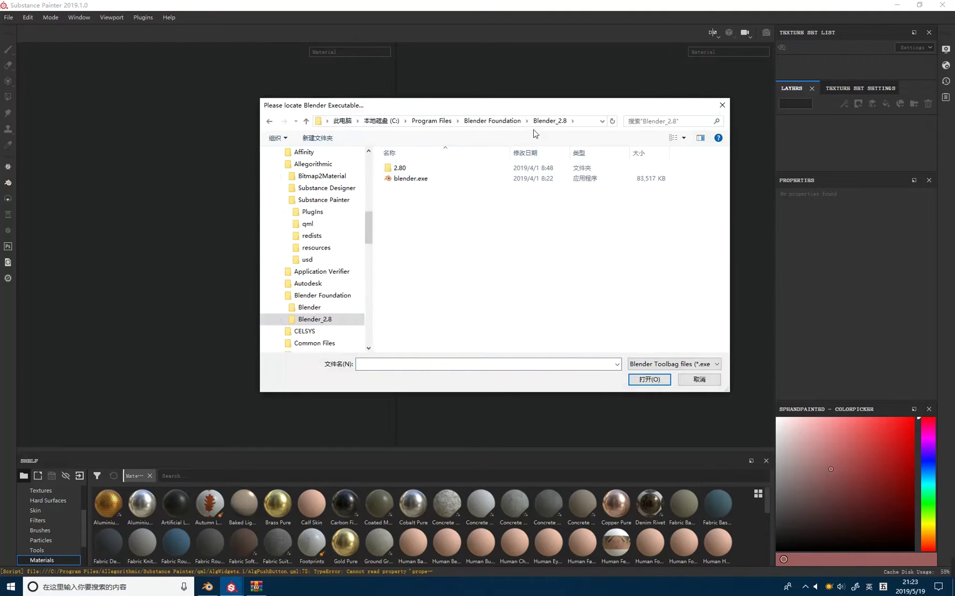
left_click(424, 182)
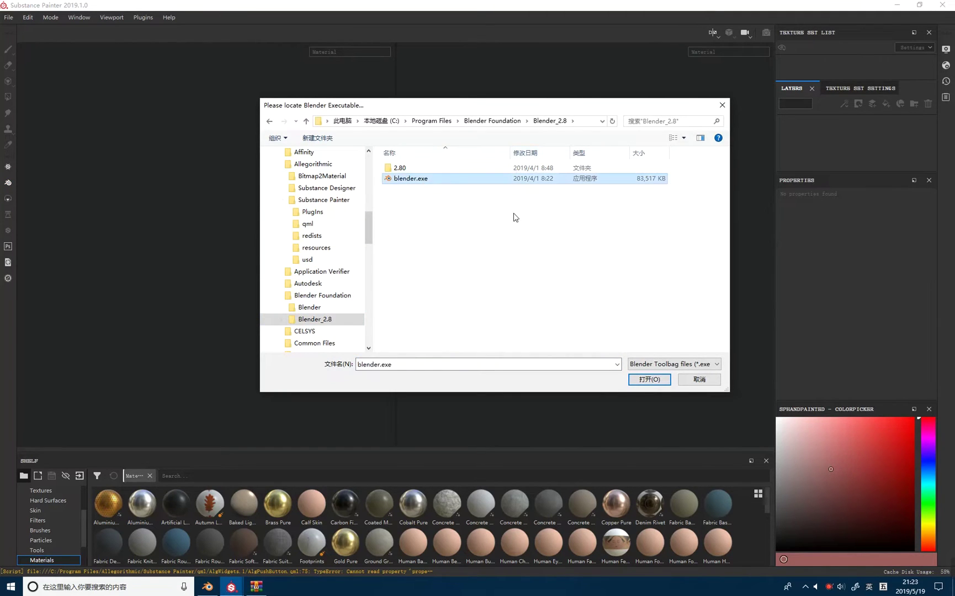
left_click(649, 379)
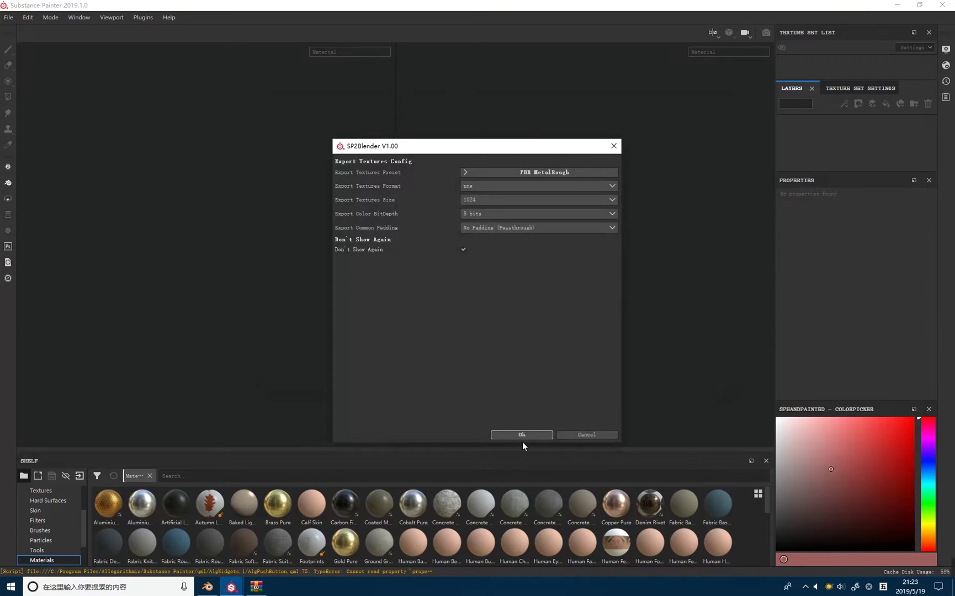
left_click(523, 440)
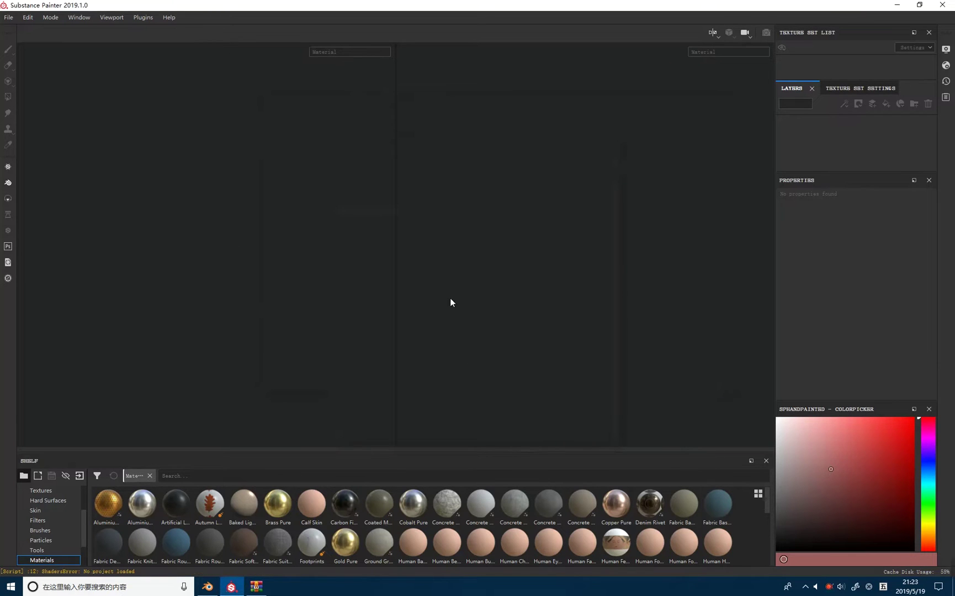
Minimise Painter and launch Blender 2.80 from the desktop icon
left_click(897, 5)
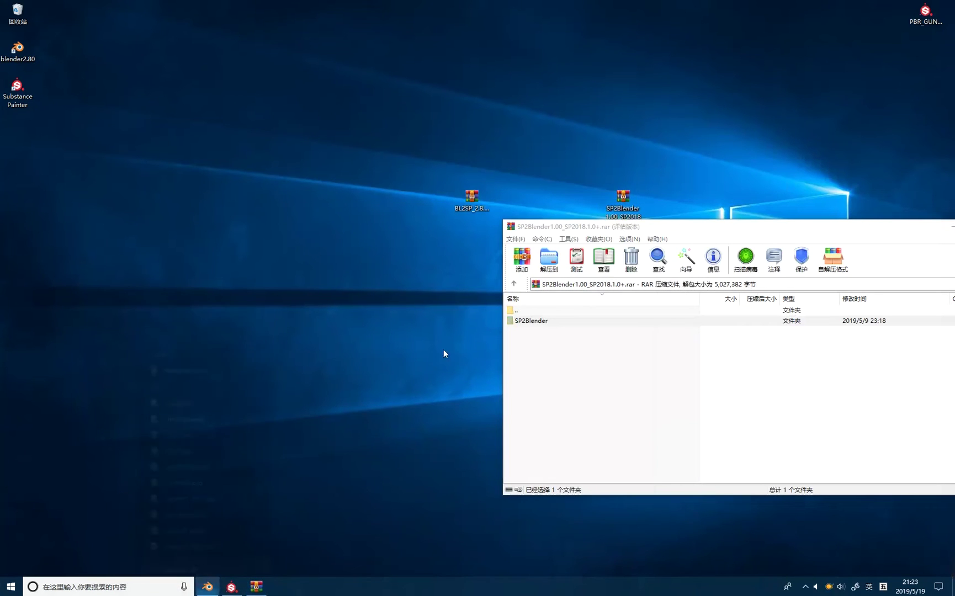
left_click_drag(799, 236, 409, 277)
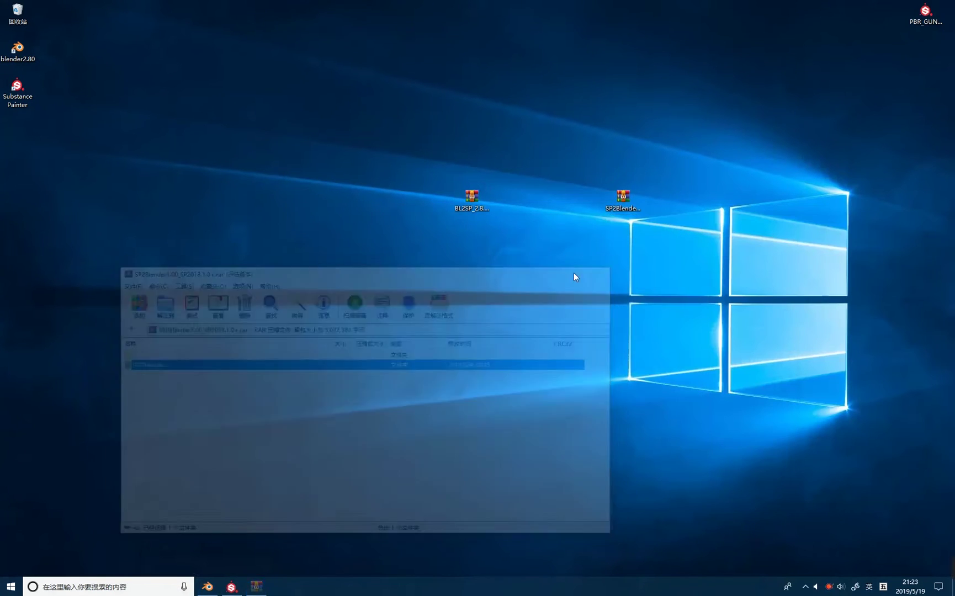
double_click(19, 50)
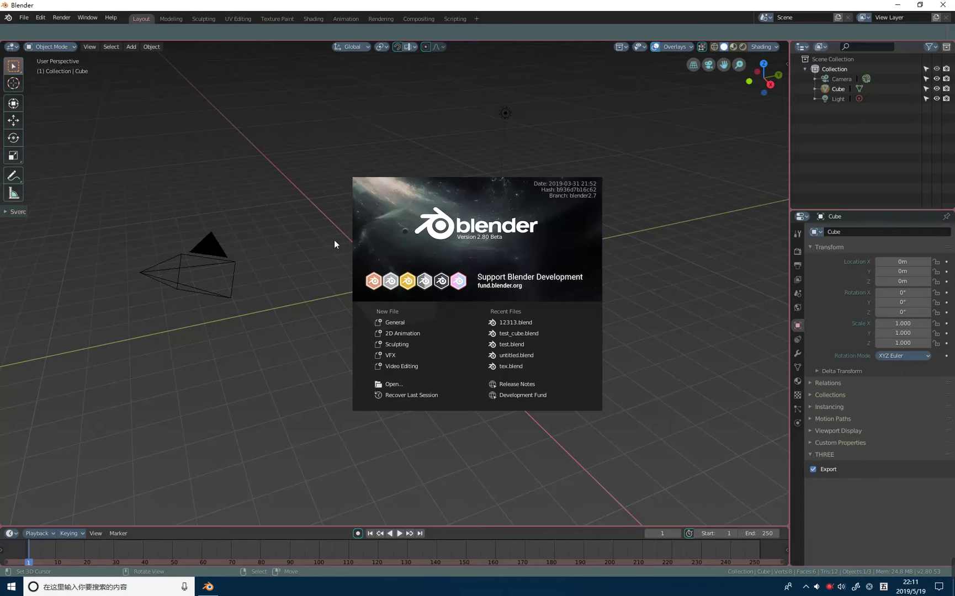
Dismiss the Blender splash screen and put the cube into Edit Mode
left_click(321, 275)
middle_click_drag(397, 257, 407, 273)
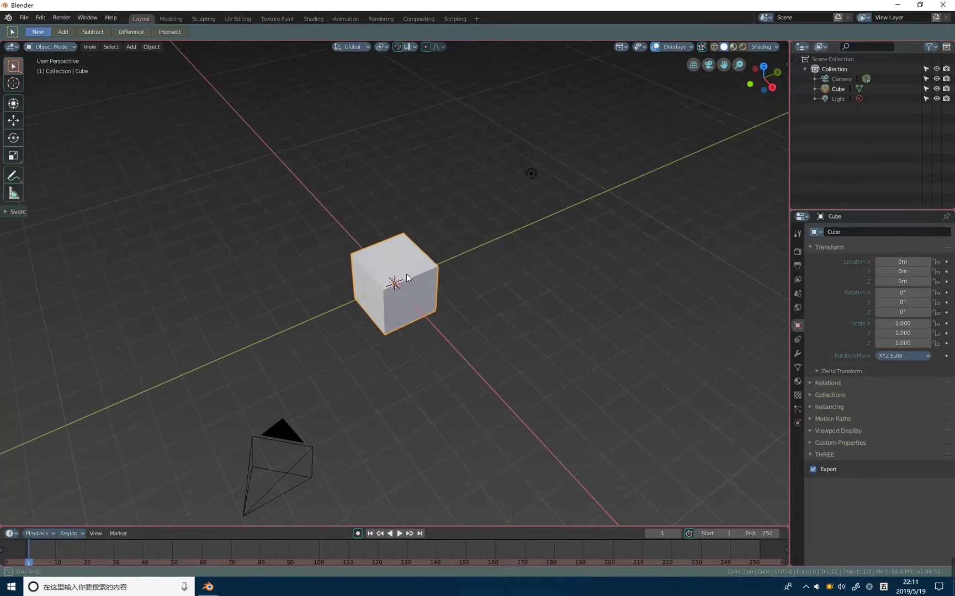
key("Tab")
middle_click_drag(405, 221, 395, 250)
Save the scene as Cube_001.blend in a new Desktop folder named test
left_click(24, 17)
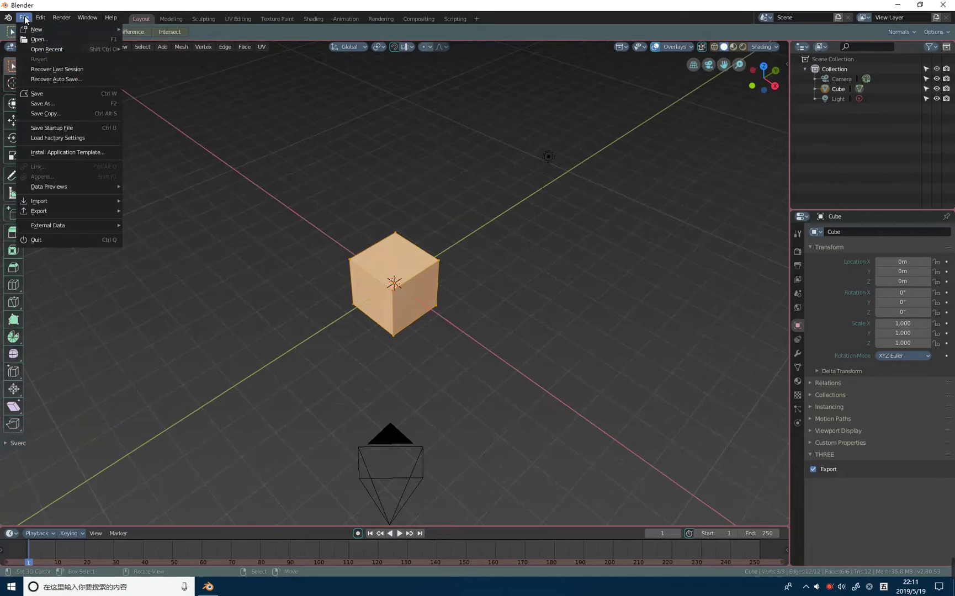
left_click(50, 96)
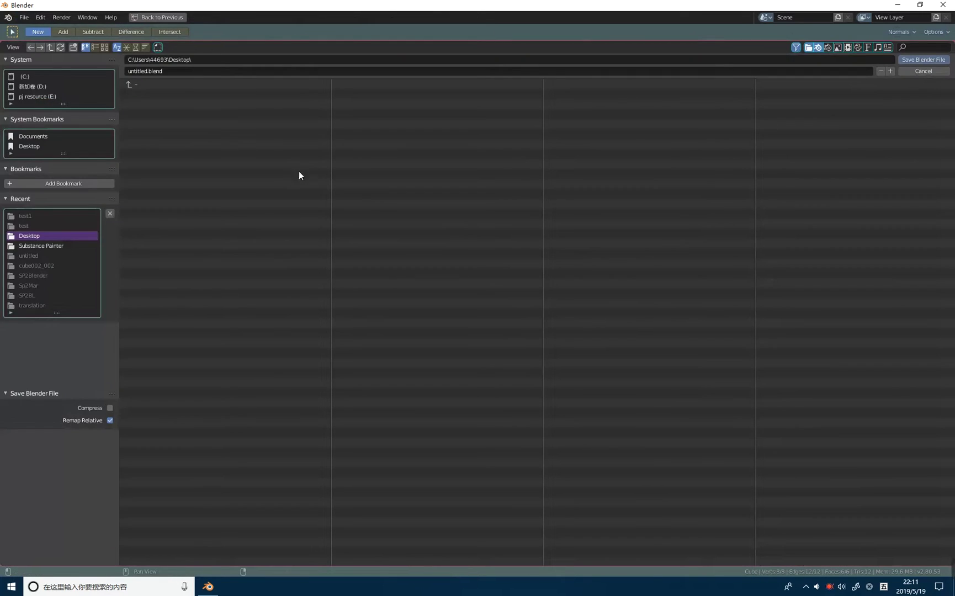
left_click(72, 47)
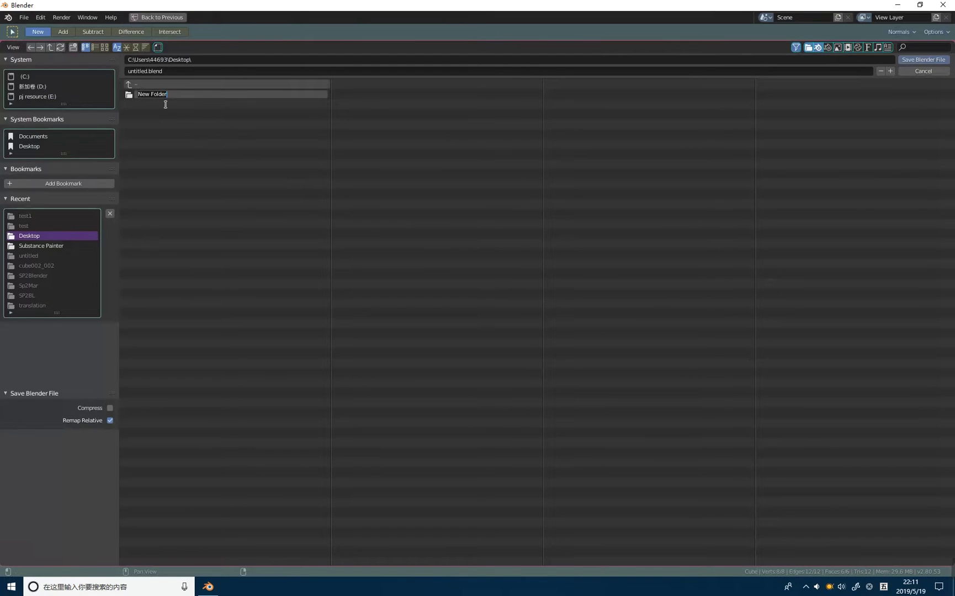
type("test")
key("Return")
double_click(139, 94)
left_click(179, 72)
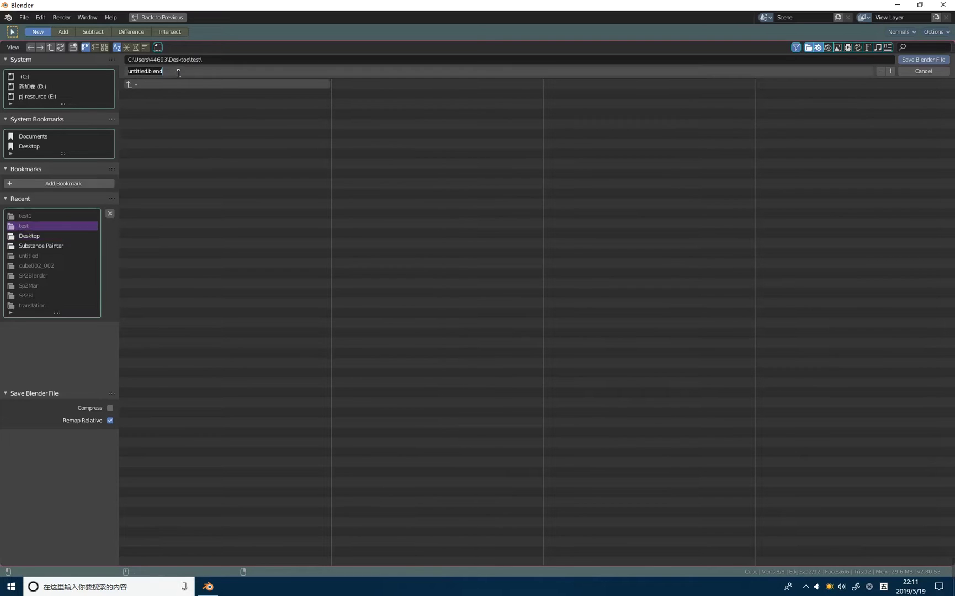
type("Cube")
type("_001")
key("Return")
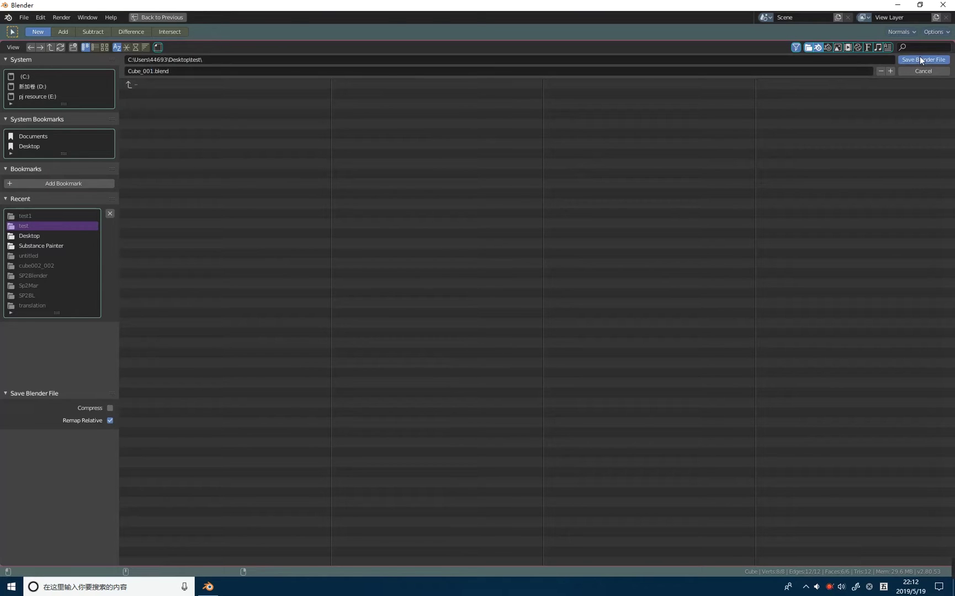
left_click(921, 59)
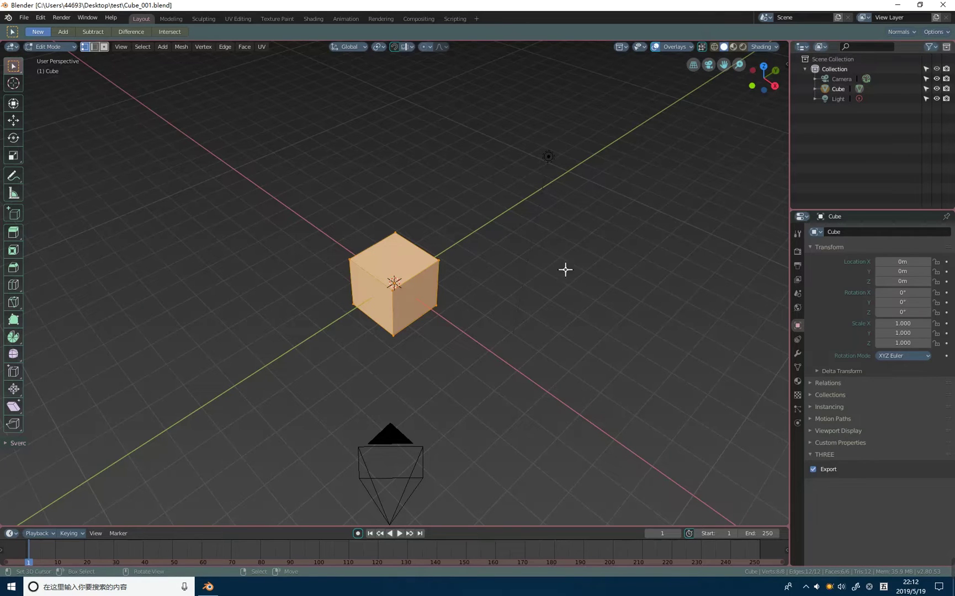
Send the cube to Substance Painter through the BL2SP sidebar panel
key("n")
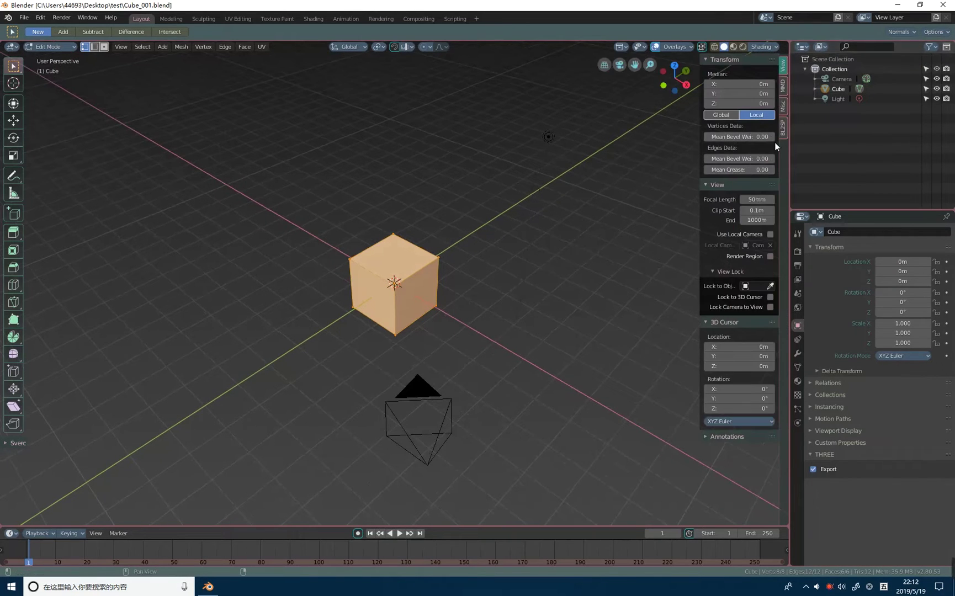
left_click(782, 132)
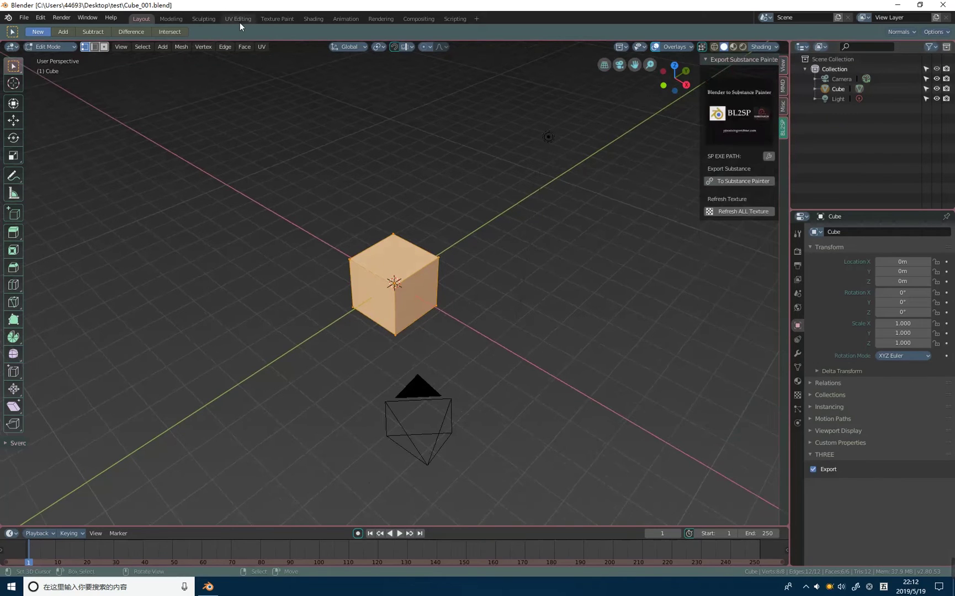
left_click(239, 21)
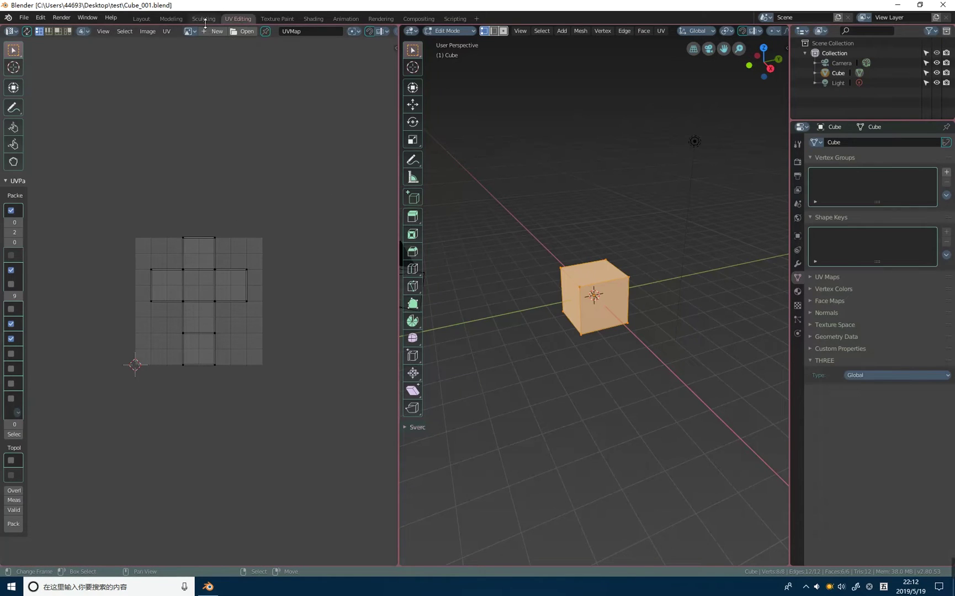
left_click(141, 19)
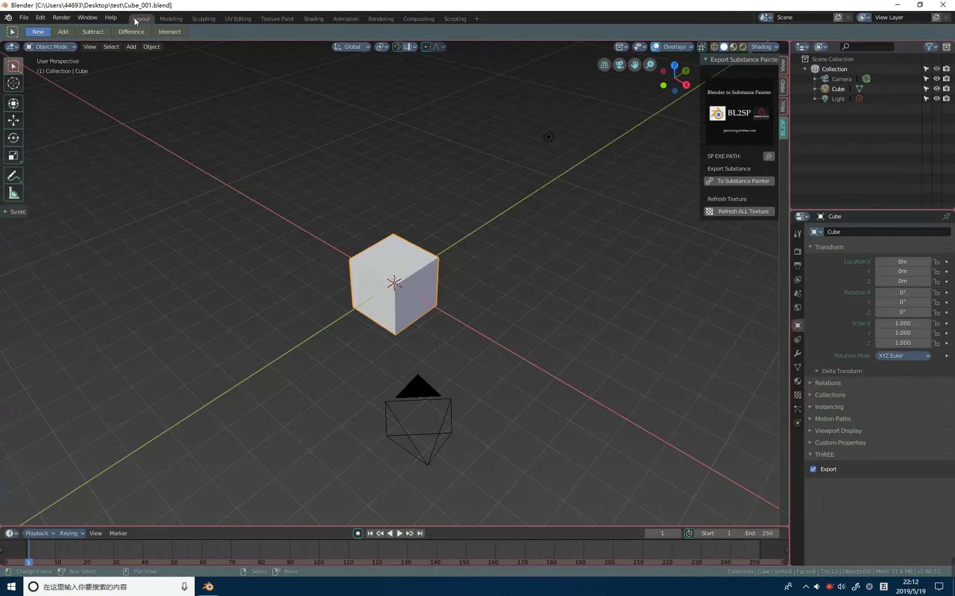
left_click(747, 183)
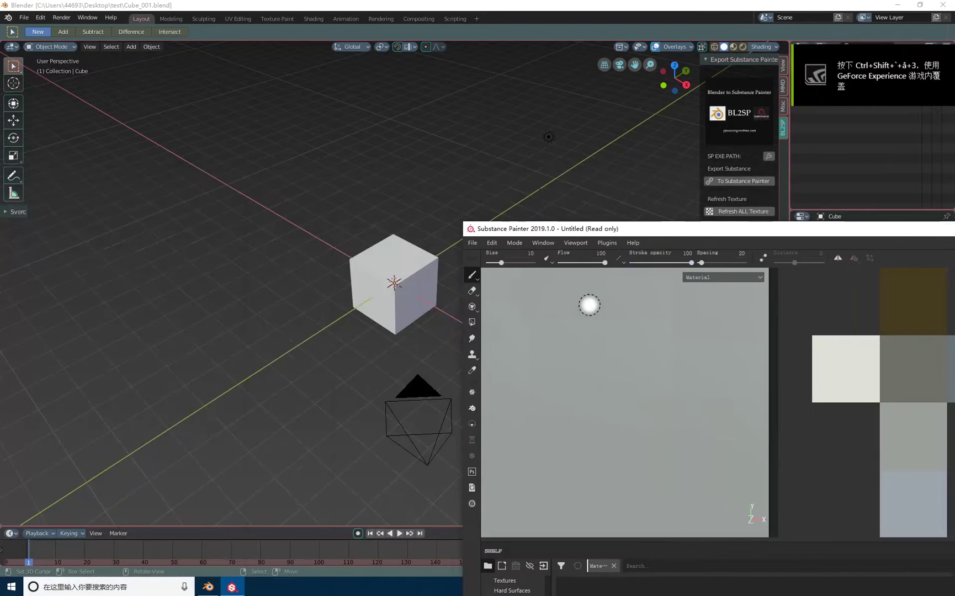
Drop the Aluminium shelf material onto the cube and open SP2Blender export settings
left_click_drag(596, 229, 611, 76)
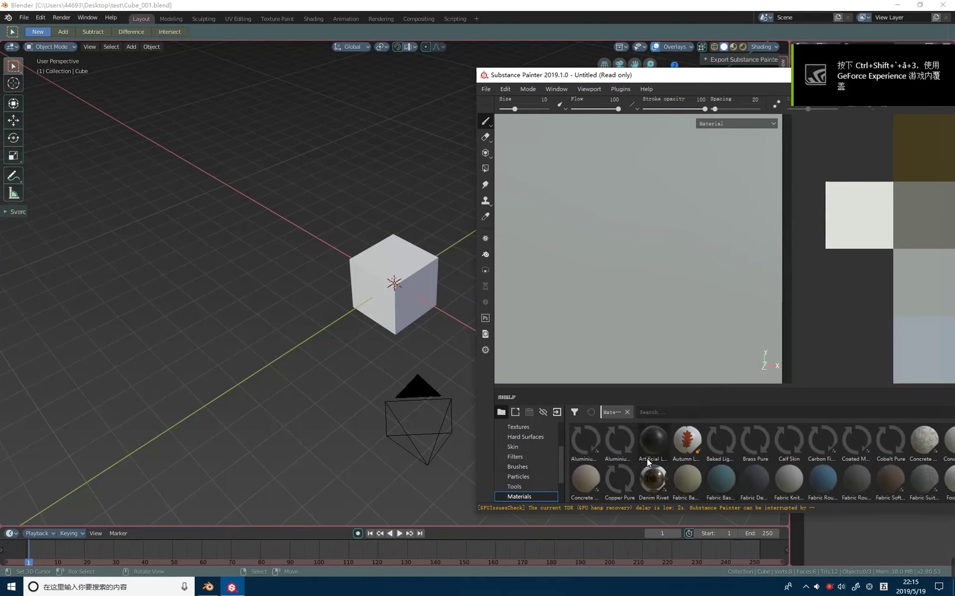
left_click_drag(585, 440, 622, 264)
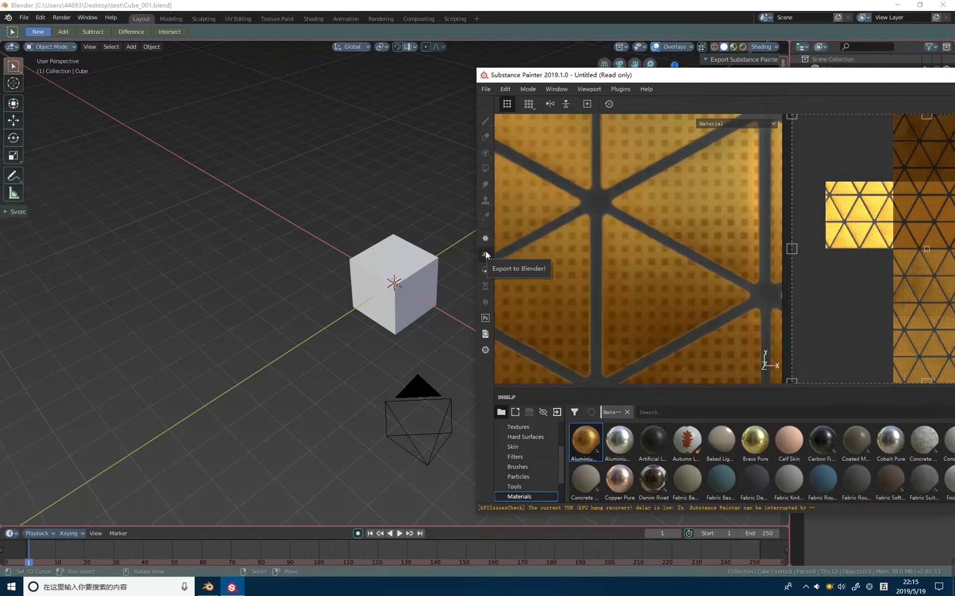
left_click(486, 253)
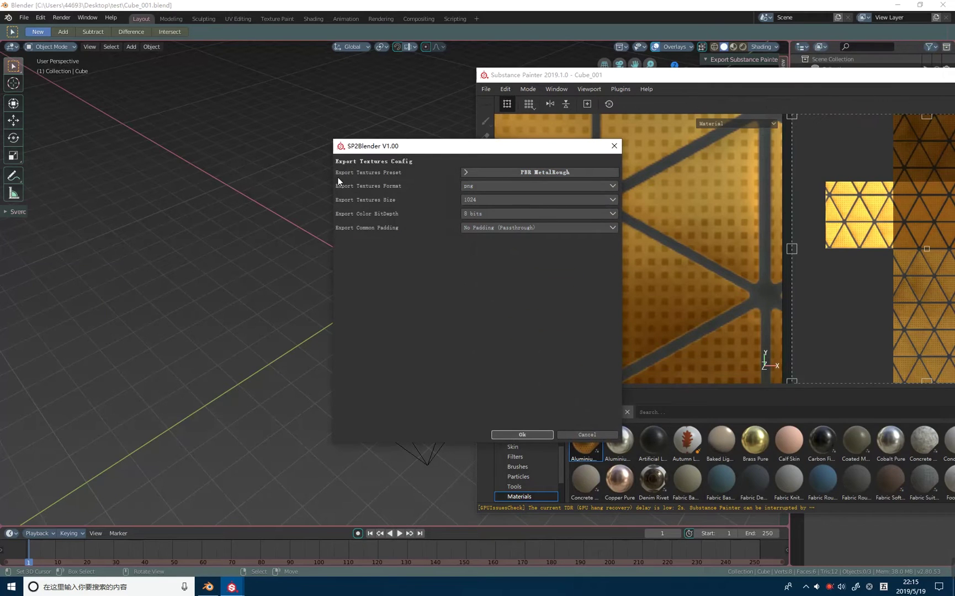
left_click(467, 172)
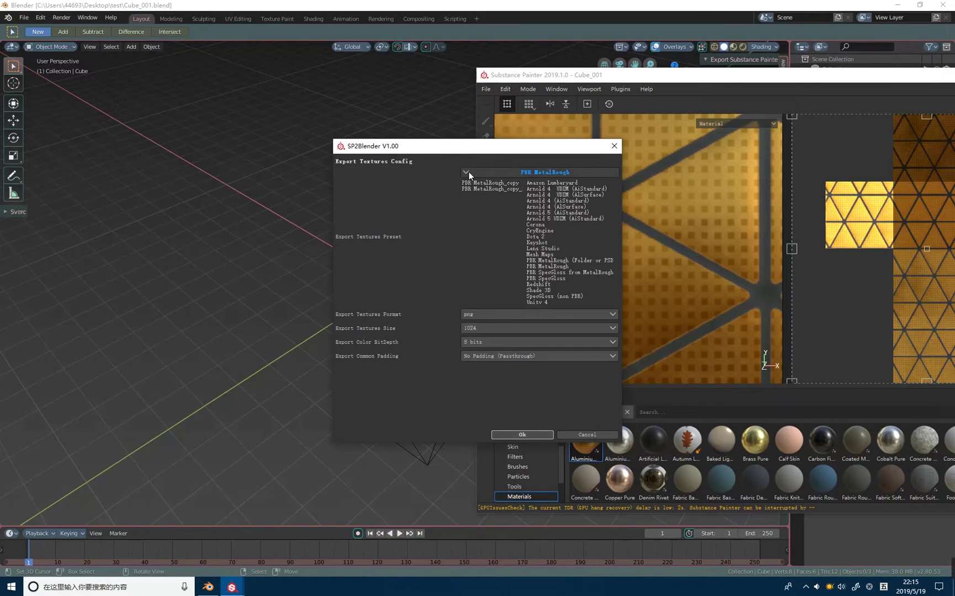
left_click(614, 147)
left_click(486, 89)
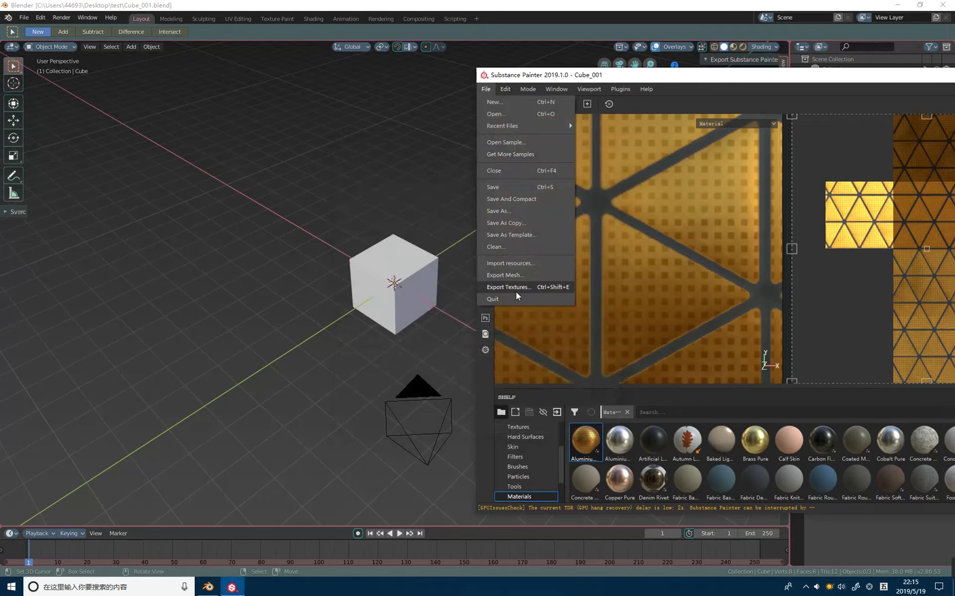
left_click(519, 287)
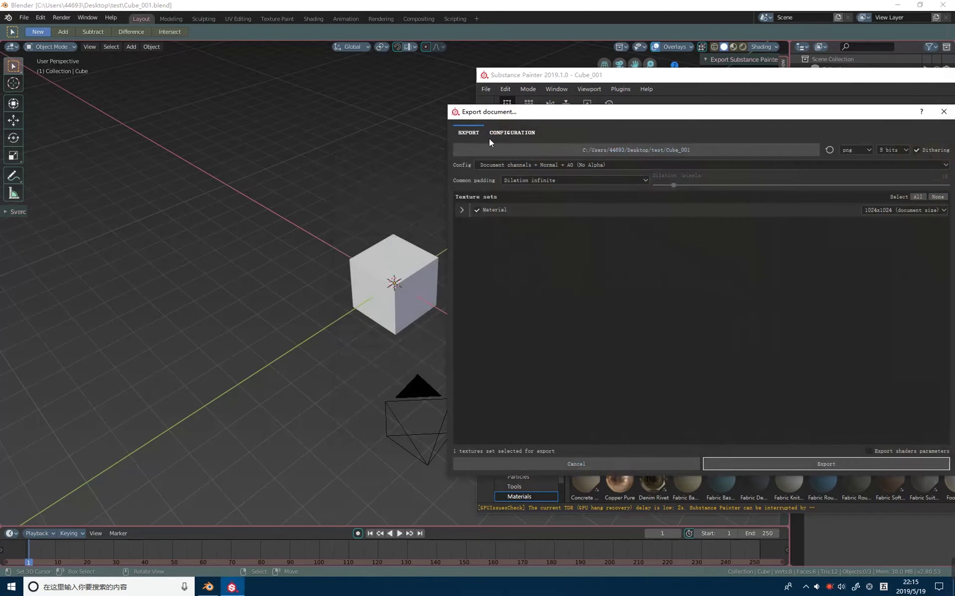
left_click(505, 133)
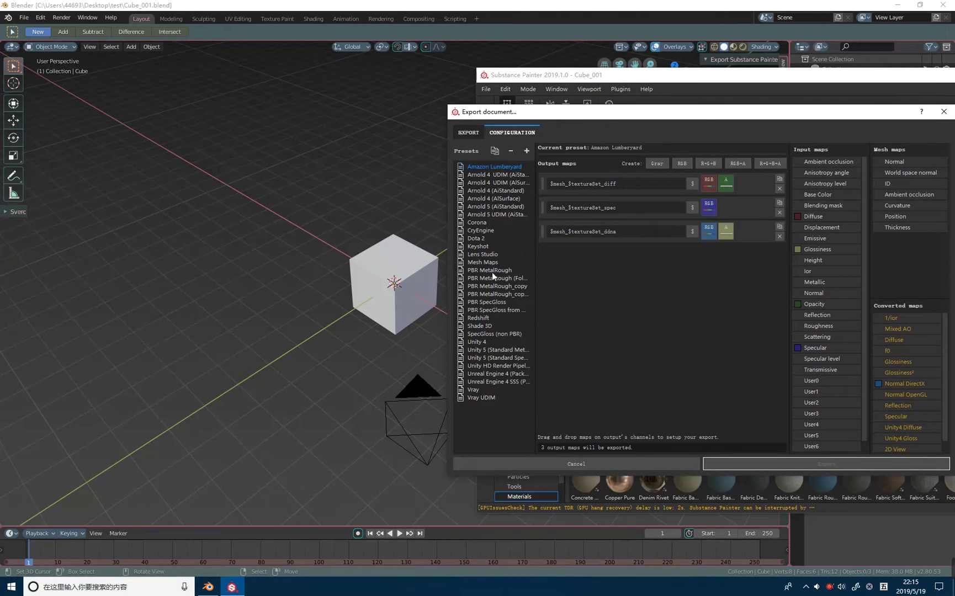
left_click(477, 246)
left_click_drag(554, 117, 181, 161)
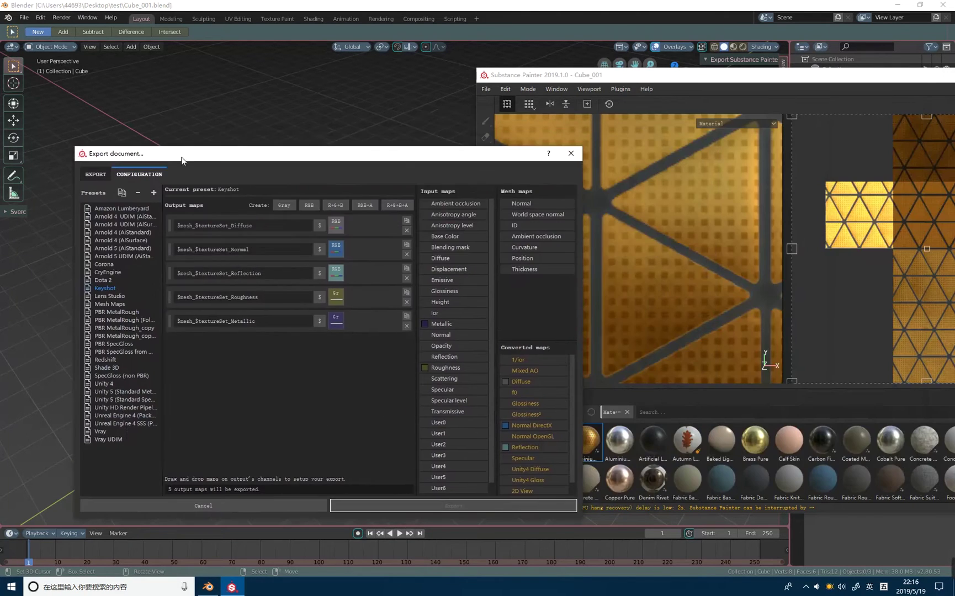
left_click(201, 145)
left_click(232, 587)
left_click(572, 155)
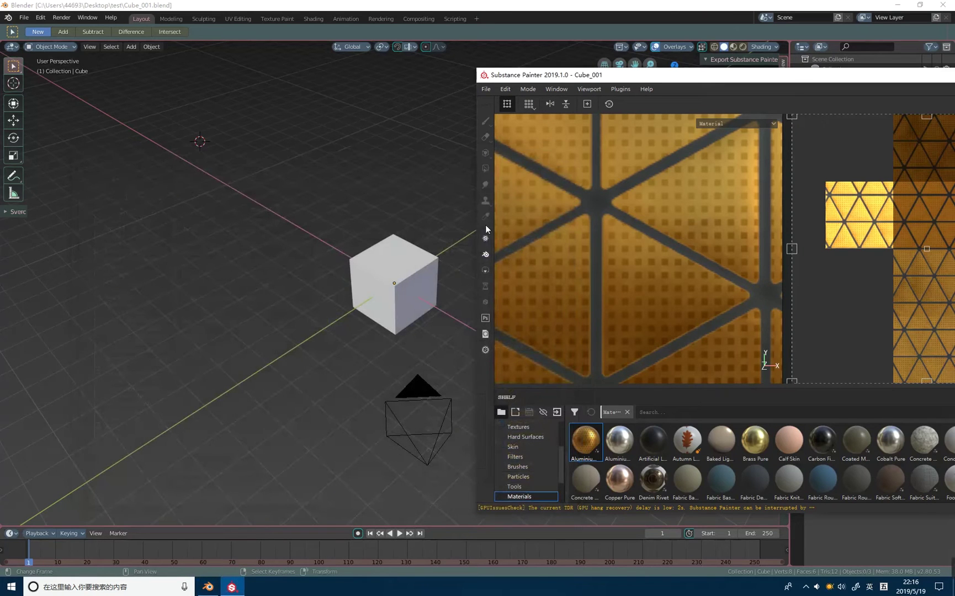
left_click(486, 269)
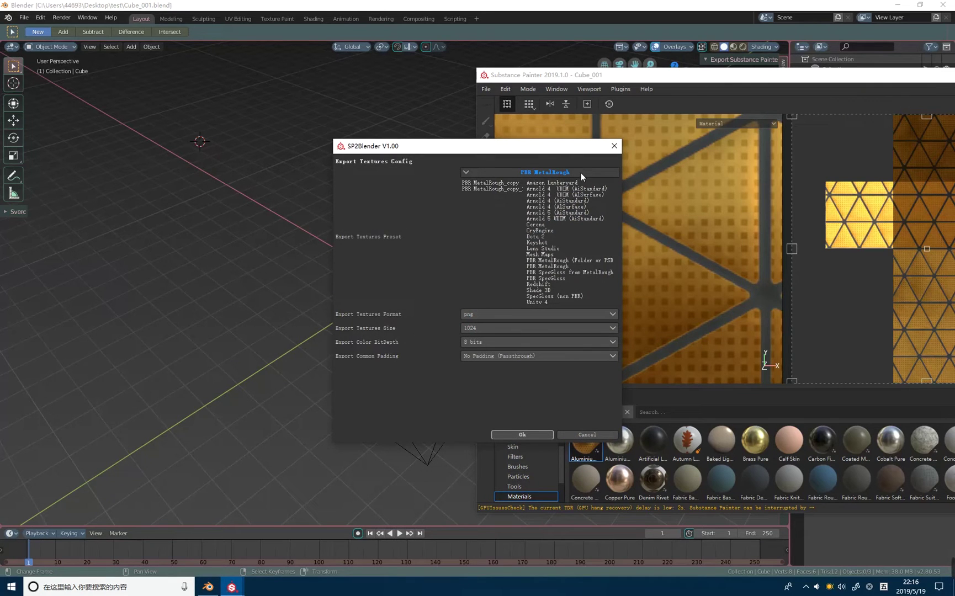
Export the textures with the PBR MetalRough preset as 1024 png maps
left_click(466, 173)
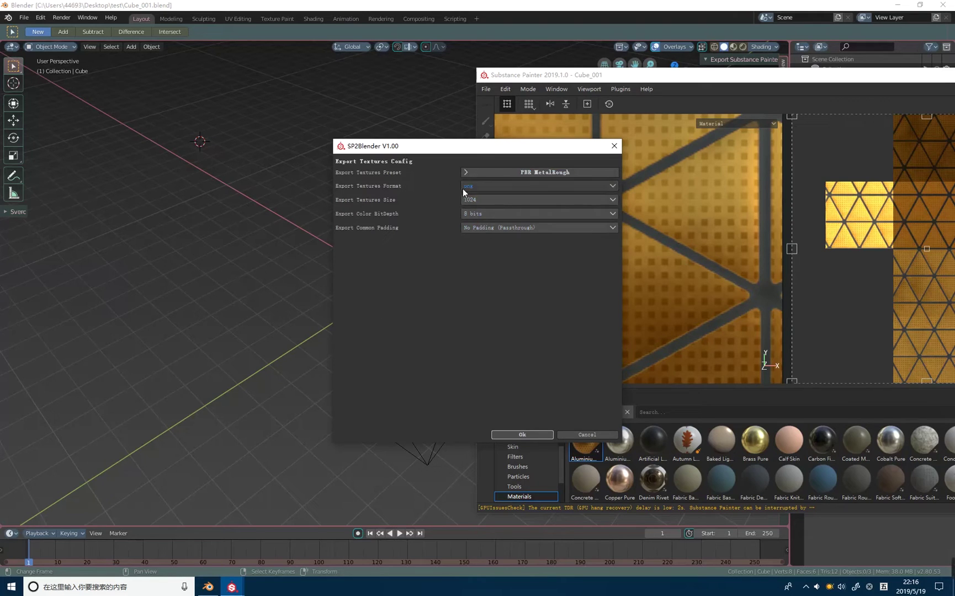
left_click(469, 187)
left_click(445, 311)
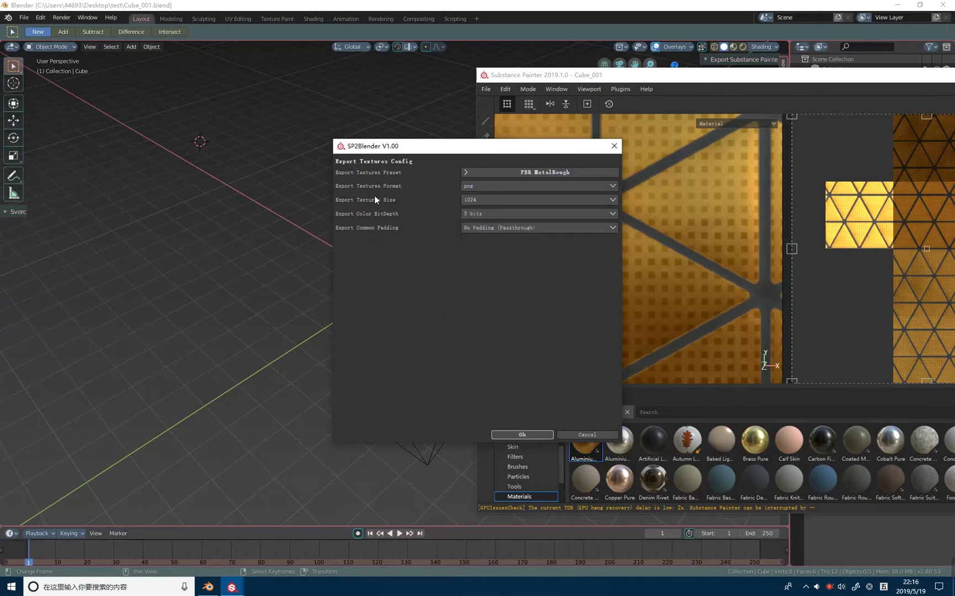
left_click(477, 198)
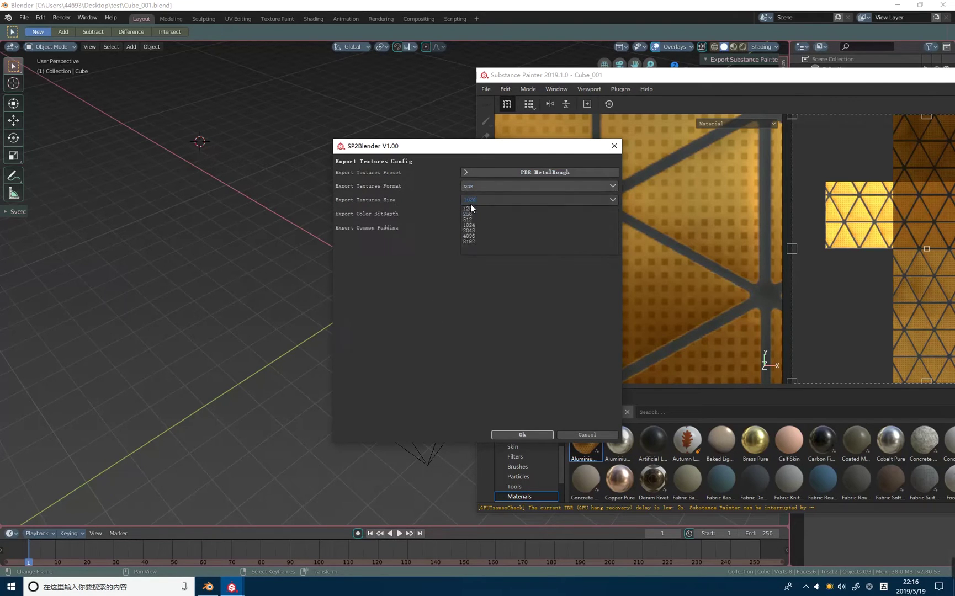
left_click(383, 233)
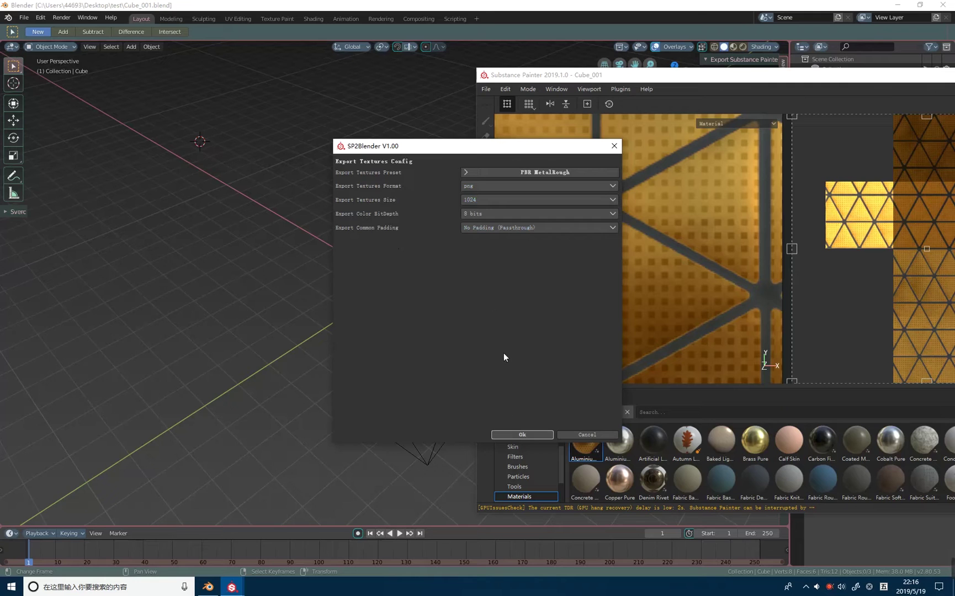
left_click(523, 435)
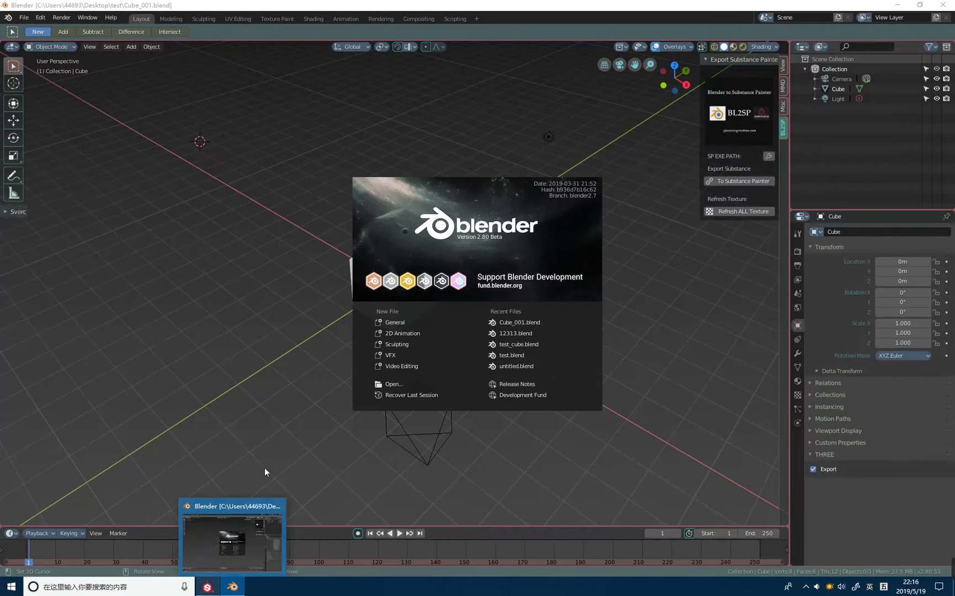
Dismiss the splash screen and view the painted cube in Rendered shading
left_click(271, 363)
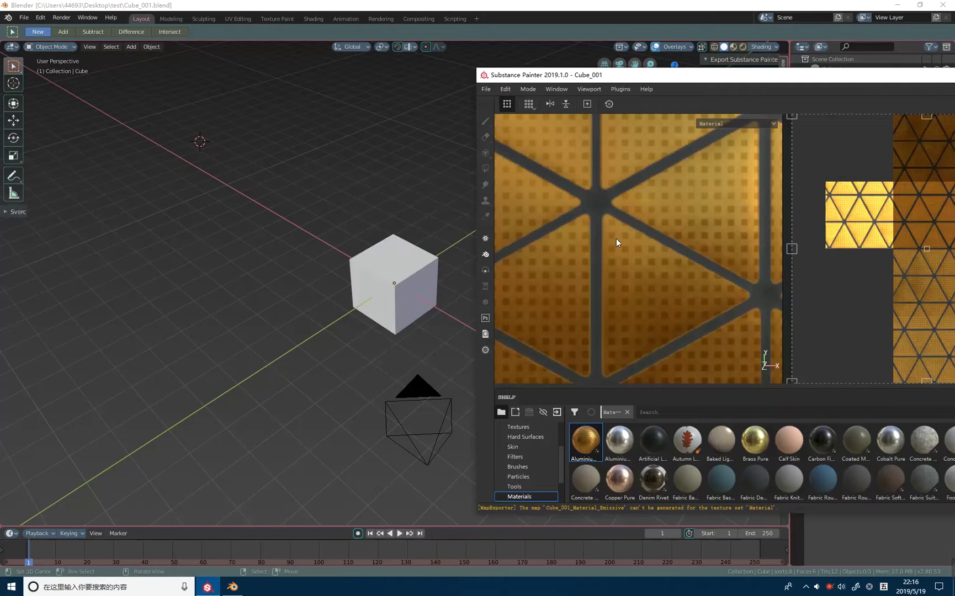
left_click(363, 116)
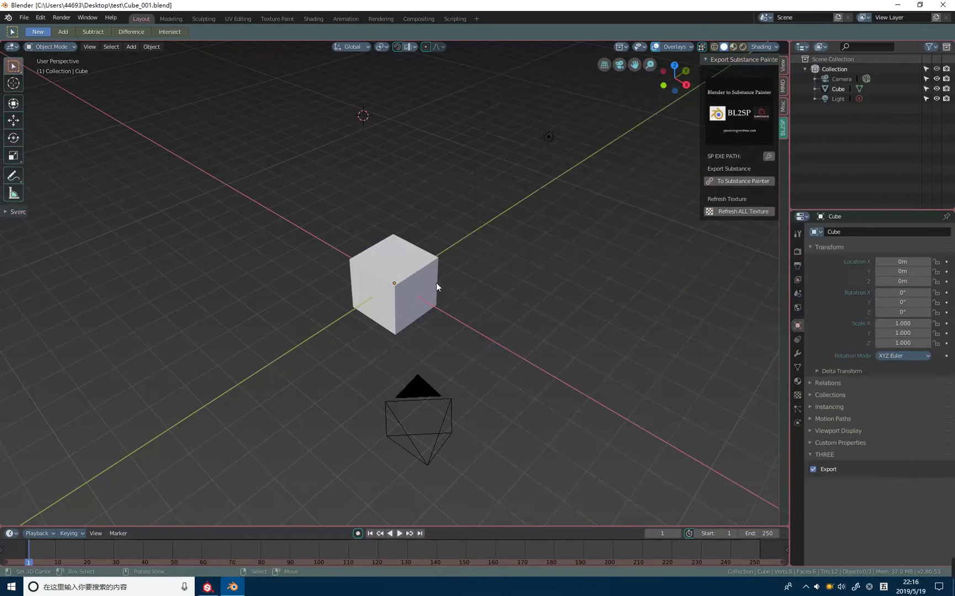
left_click(740, 45)
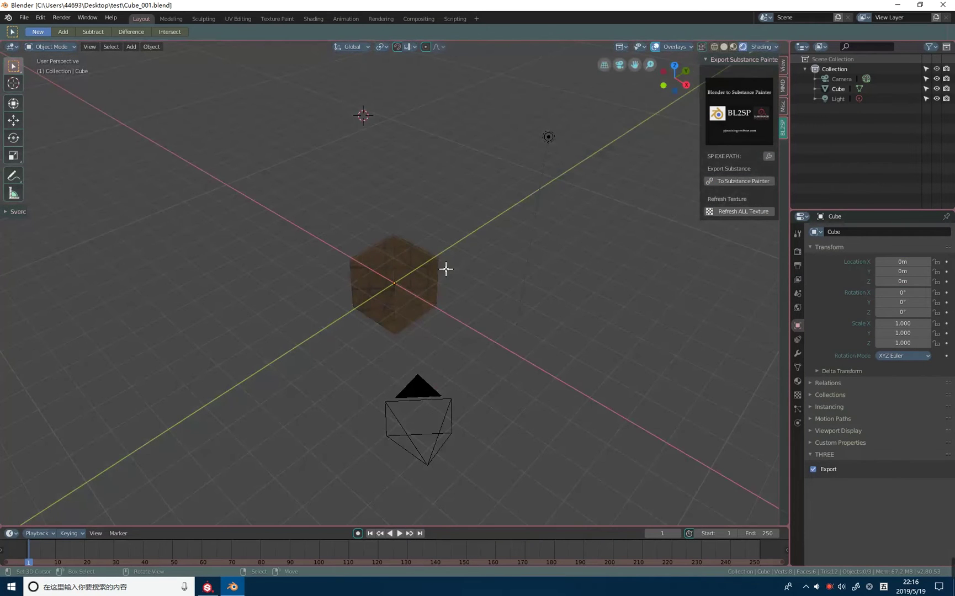
mouse_move(448, 268)
middle_mouse_down()
mouse_move(461, 243)
mouse_move(440, 278)
middle_mouse_up()
scroll(440, 278, "up", 3)
mouse_move(479, 185)
middle_mouse_down()
mouse_move(454, 254)
mouse_move(437, 231)
mouse_move(436, 262)
mouse_move(486, 226)
mouse_move(480, 239)
middle_mouse_up()
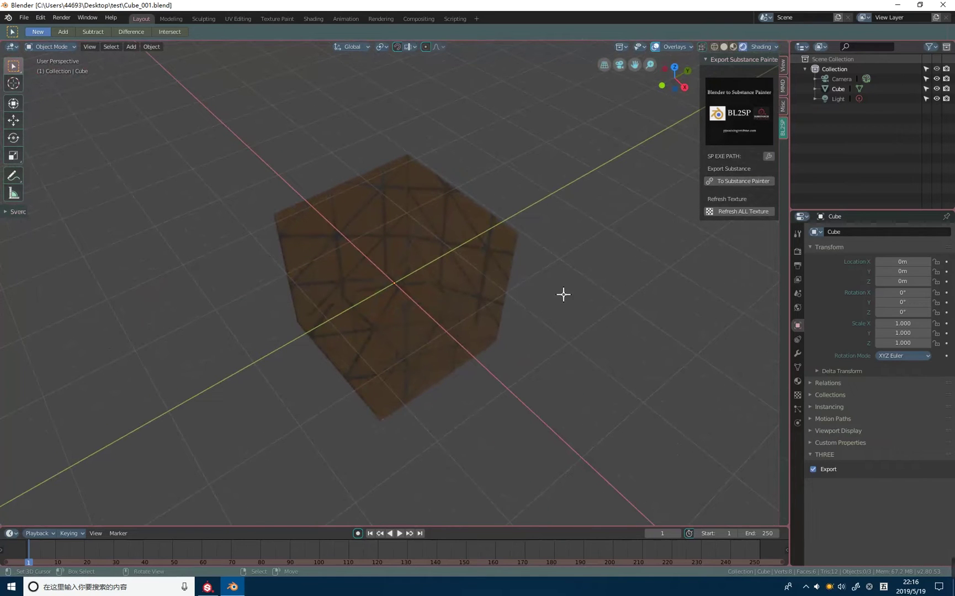
left_click(798, 251)
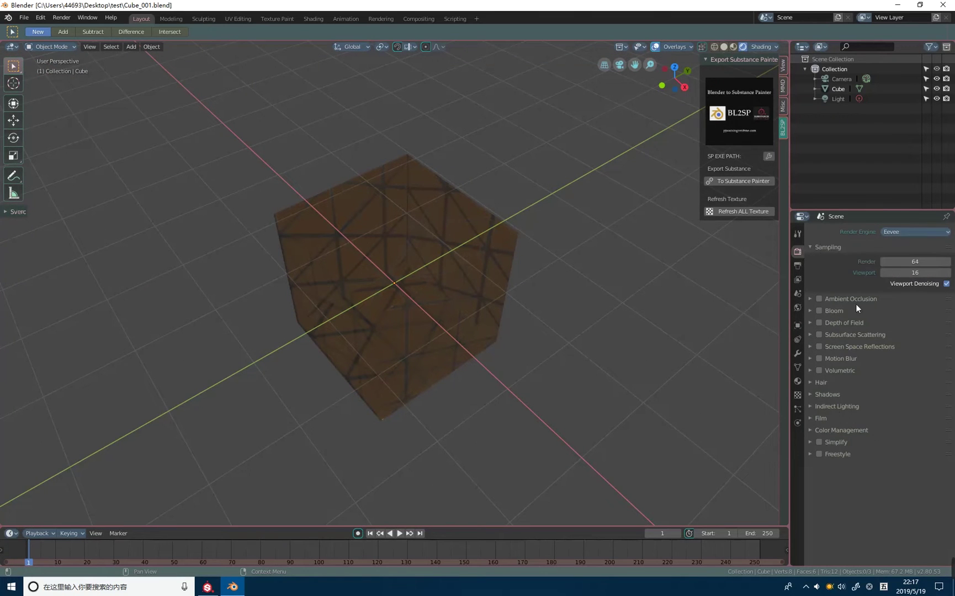
Switch the render engine to Cycles
left_click(928, 228)
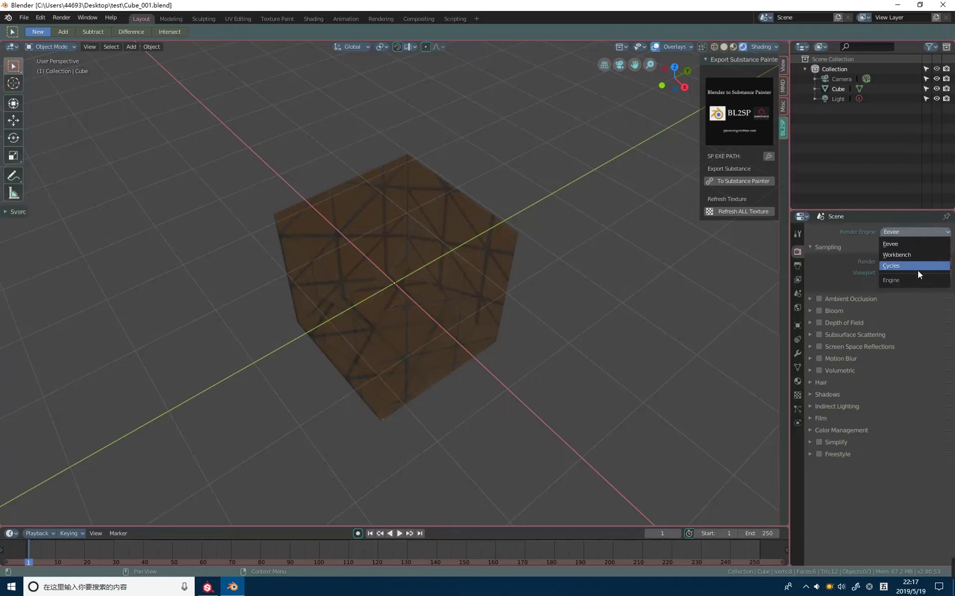
left_click(918, 270)
mouse_move(469, 324)
middle_mouse_down()
mouse_move(522, 202)
mouse_move(503, 241)
middle_mouse_up()
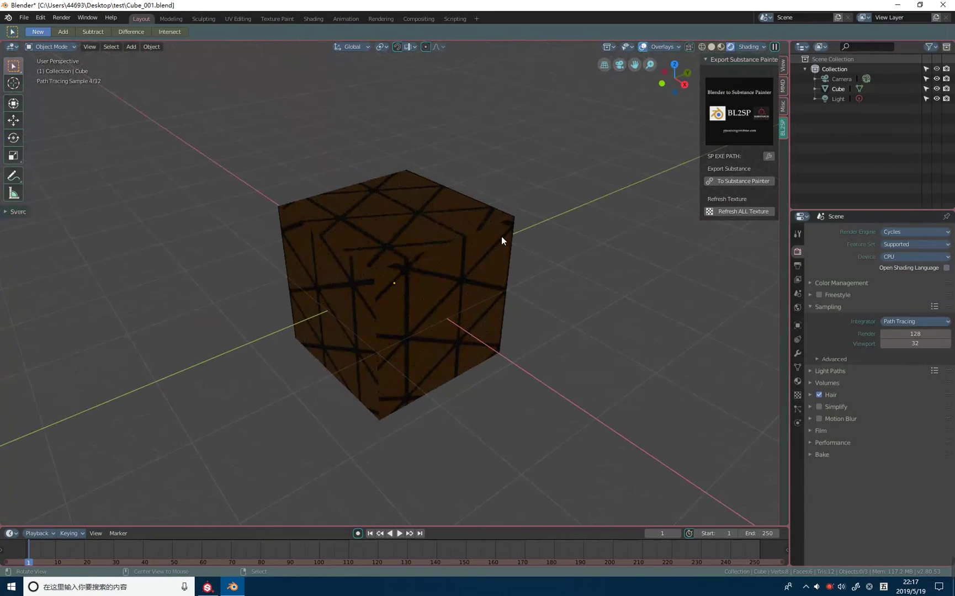
Preview the cube in Material Preview shading and close the render result
left_click(713, 46)
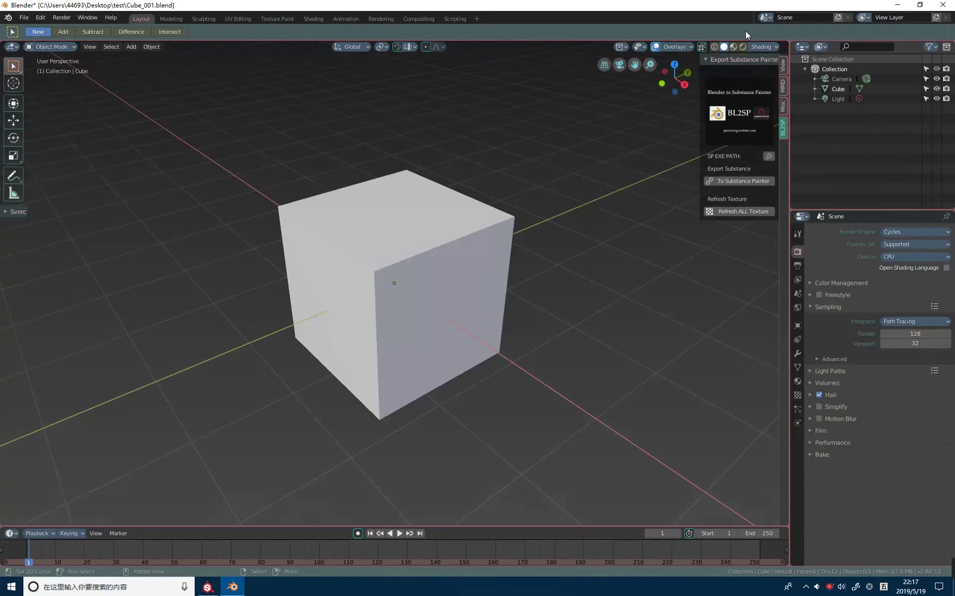
left_click(734, 46)
mouse_move(550, 179)
middle_mouse_down()
mouse_move(521, 245)
mouse_move(536, 239)
middle_mouse_up()
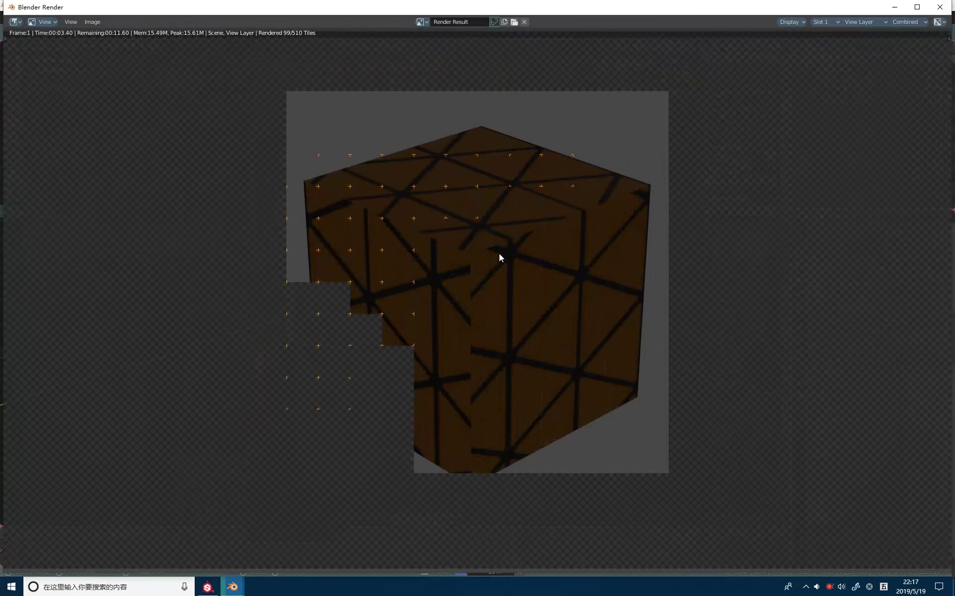
left_click(939, 13)
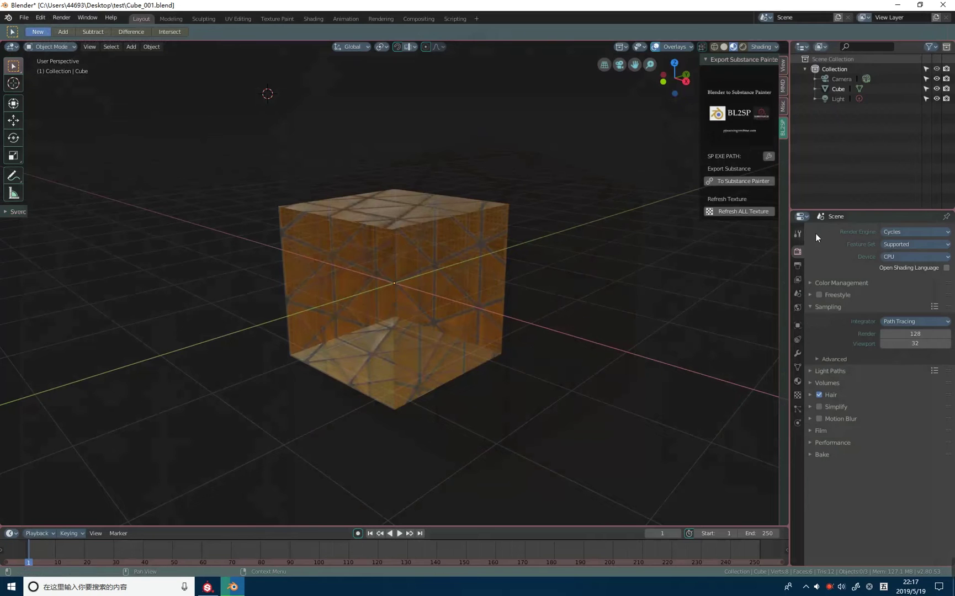
Switch the render engine back to Eevee
left_click(907, 231)
left_click(893, 248)
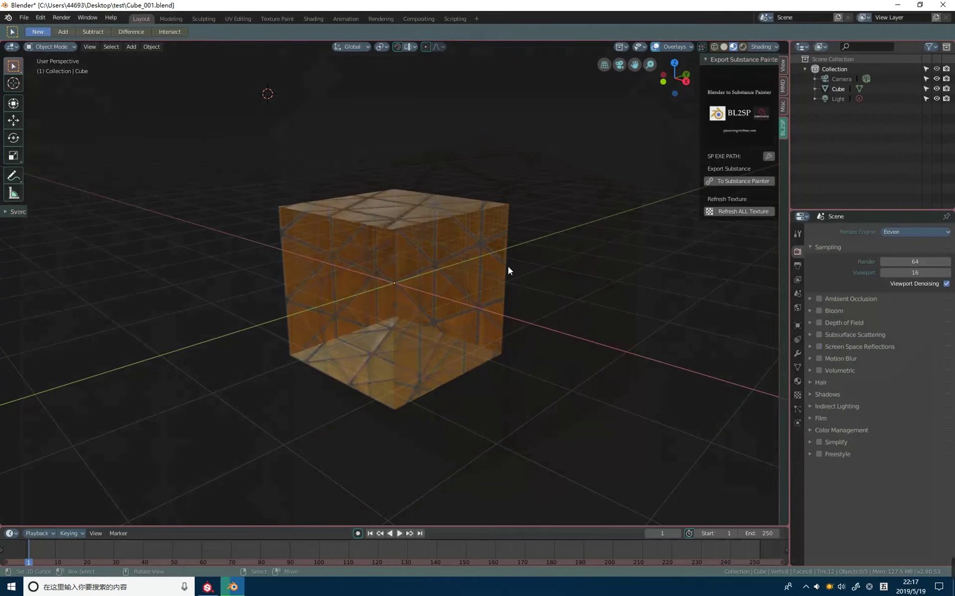
middle_click_drag(595, 210, 569, 252)
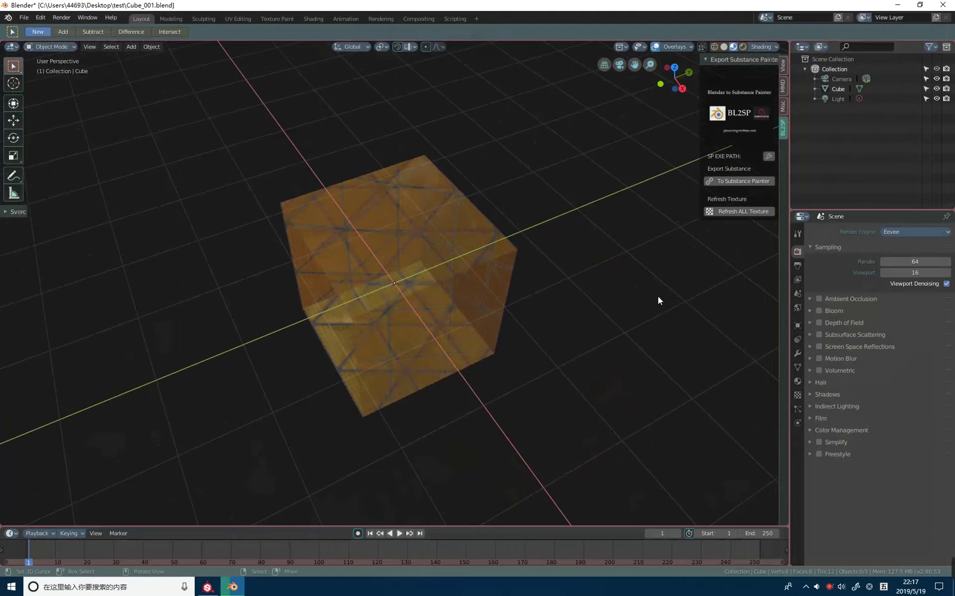
Set the cube material's Blend Mode to Opaque and inspect the result
left_click(798, 381)
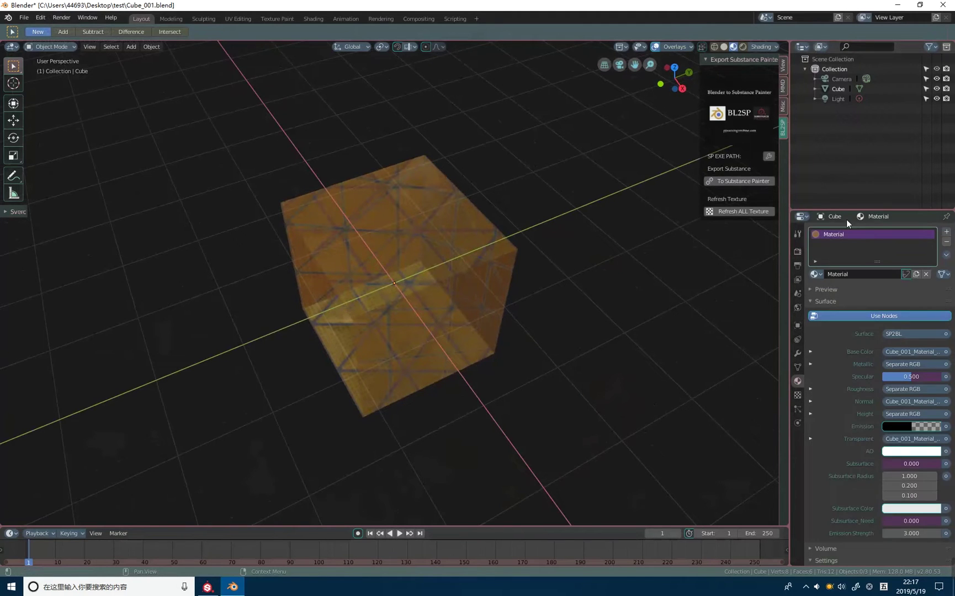
scroll(831, 438, "down", 4)
scroll(847, 352, "down", 3)
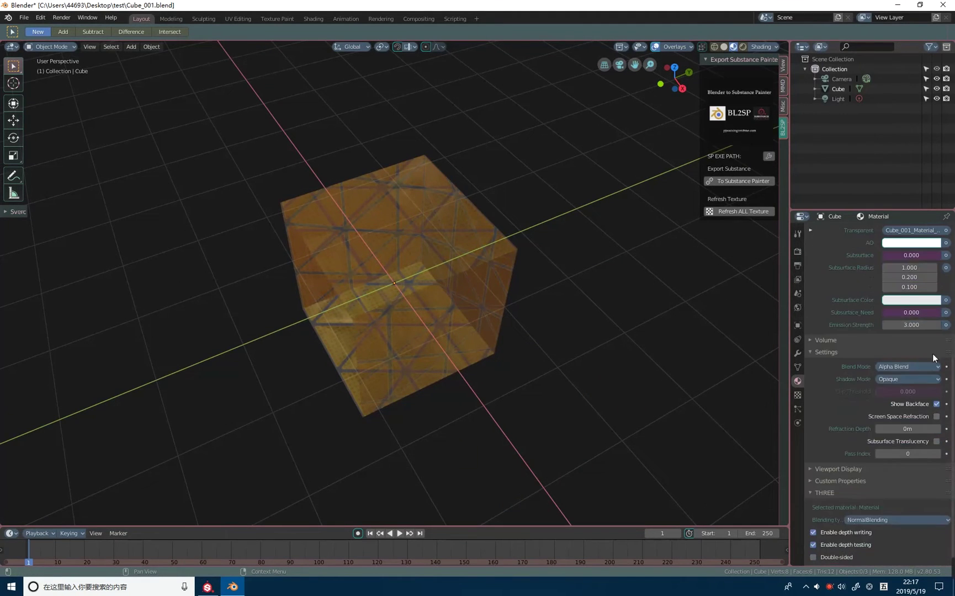
left_click(900, 364)
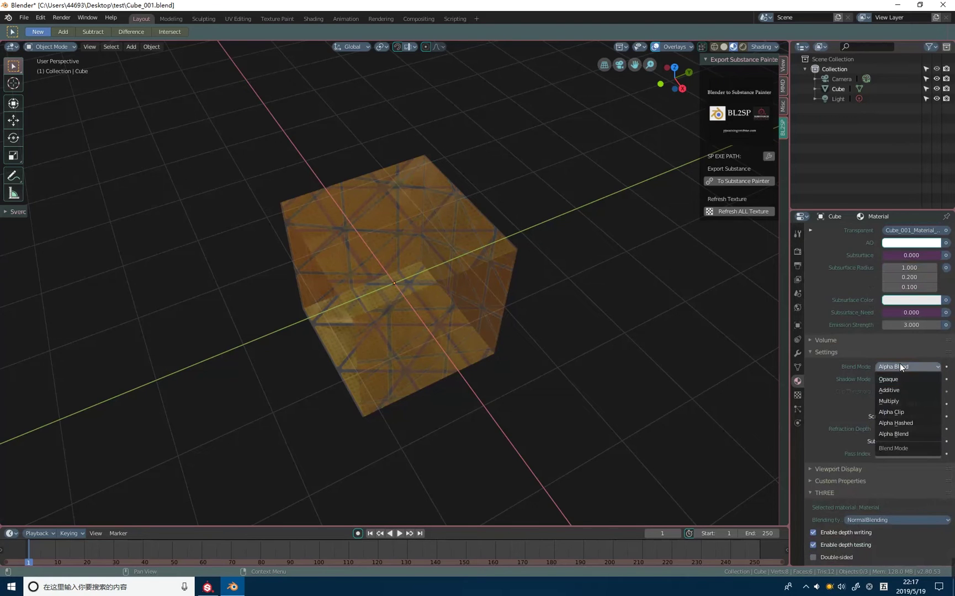
left_click(903, 376)
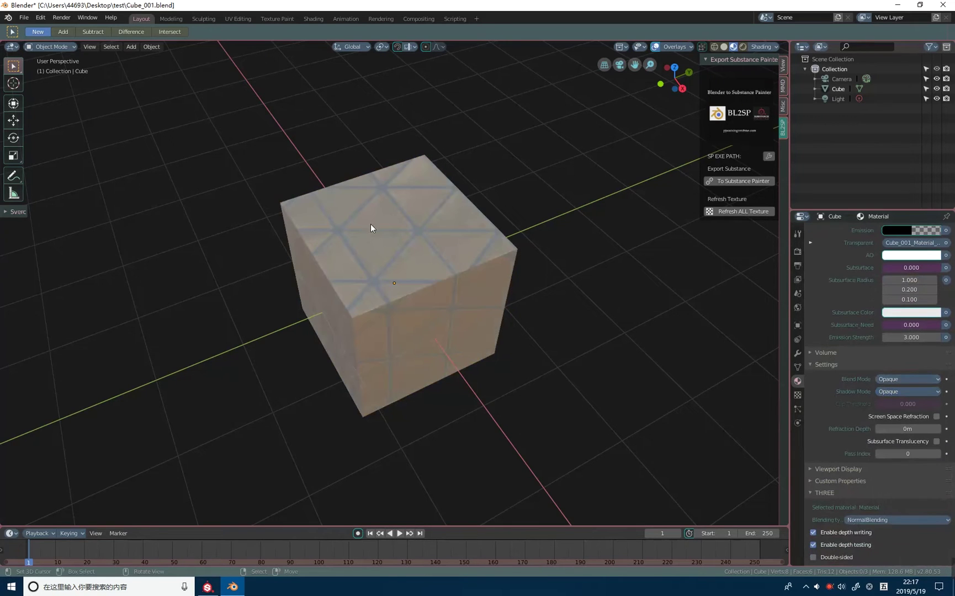
mouse_move(525, 302)
middle_mouse_down()
mouse_move(582, 260)
mouse_move(530, 275)
mouse_move(382, 203)
mouse_move(484, 303)
mouse_move(539, 260)
mouse_move(510, 277)
mouse_move(538, 284)
mouse_move(470, 211)
mouse_move(569, 319)
middle_mouse_up()
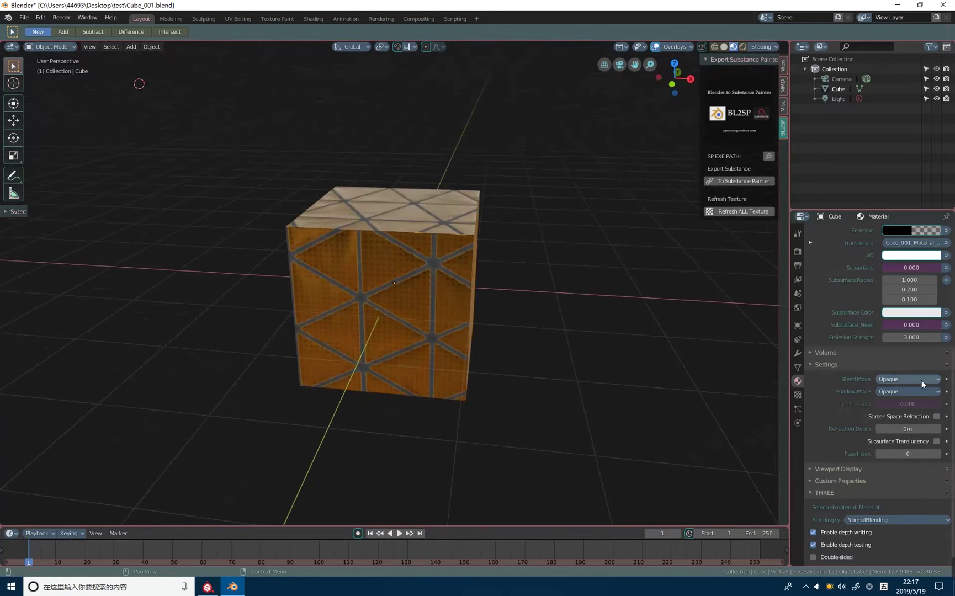
mouse_move(746, 350)
middle_mouse_down()
mouse_move(454, 301)
mouse_move(465, 295)
mouse_move(458, 306)
middle_mouse_up()
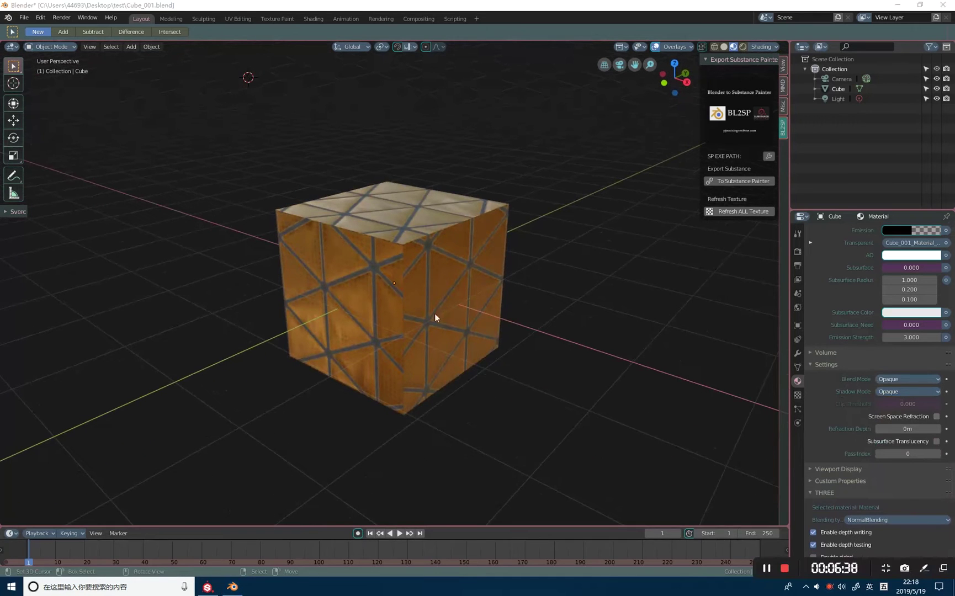
Apply a silver Aluminium material to the cube and sync textures to Blender
left_click(209, 587)
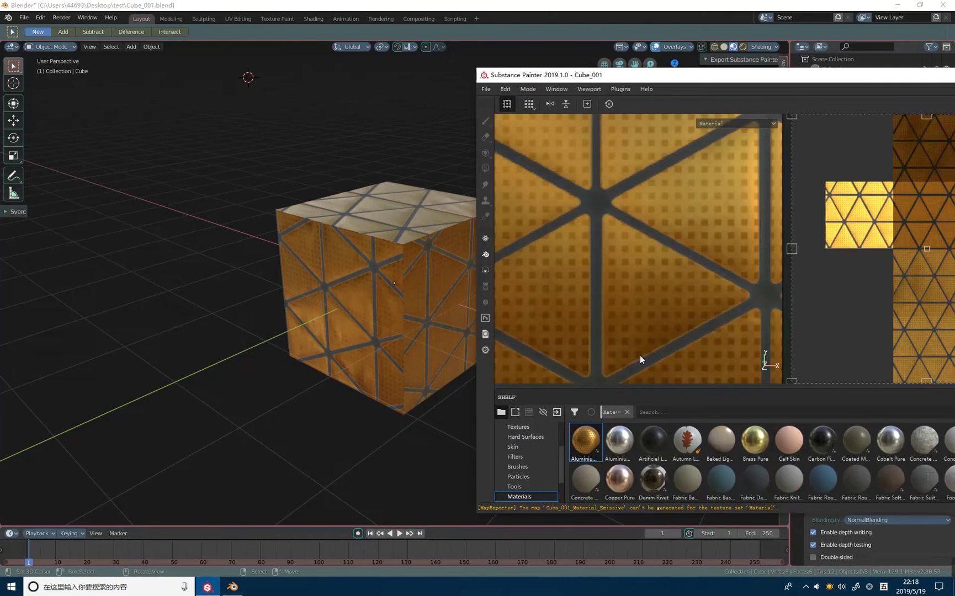
left_click_drag(635, 442, 673, 270)
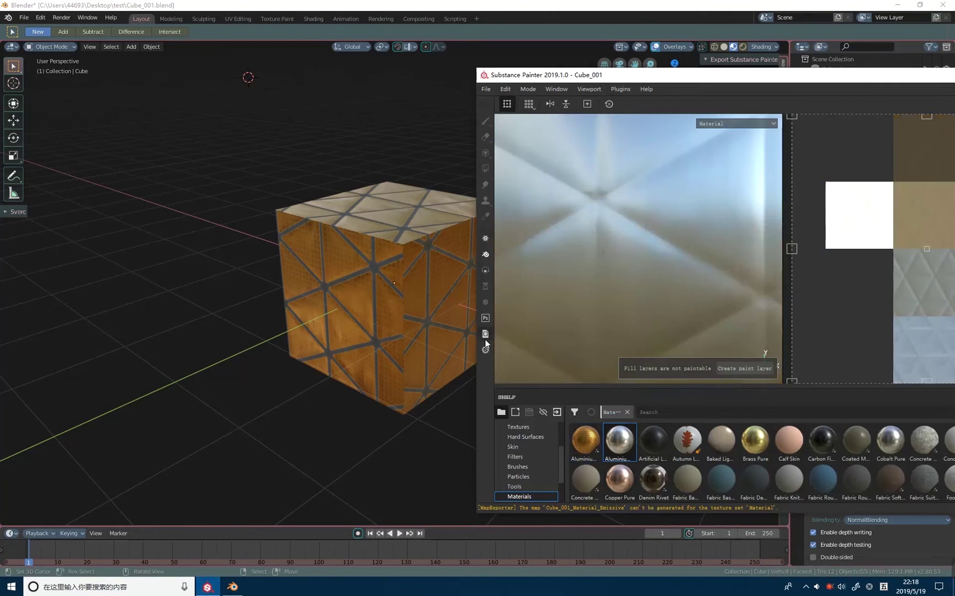
left_click(485, 253)
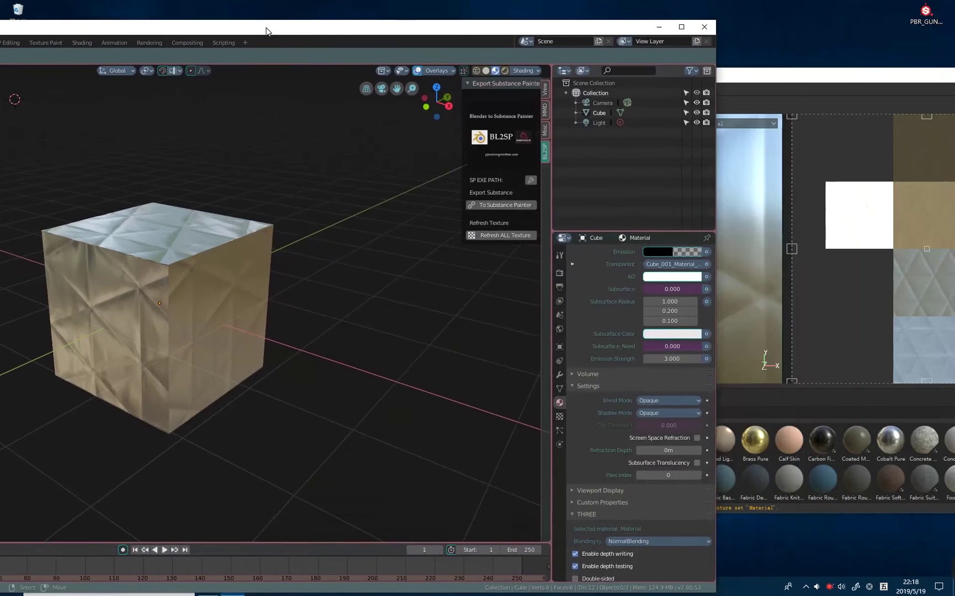
Apply Brass Pure to the cube and sync the gold textures to Blender
left_click_drag(514, 11, 448, 16)
left_click(848, 82)
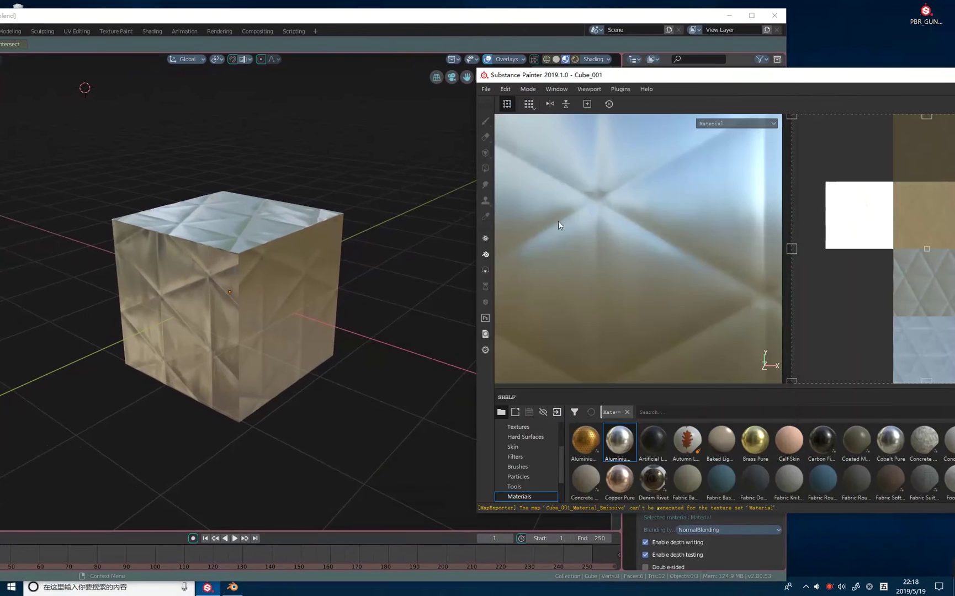
scroll(669, 285, "down", 5)
left_click_drag(684, 285, 704, 460, "alt")
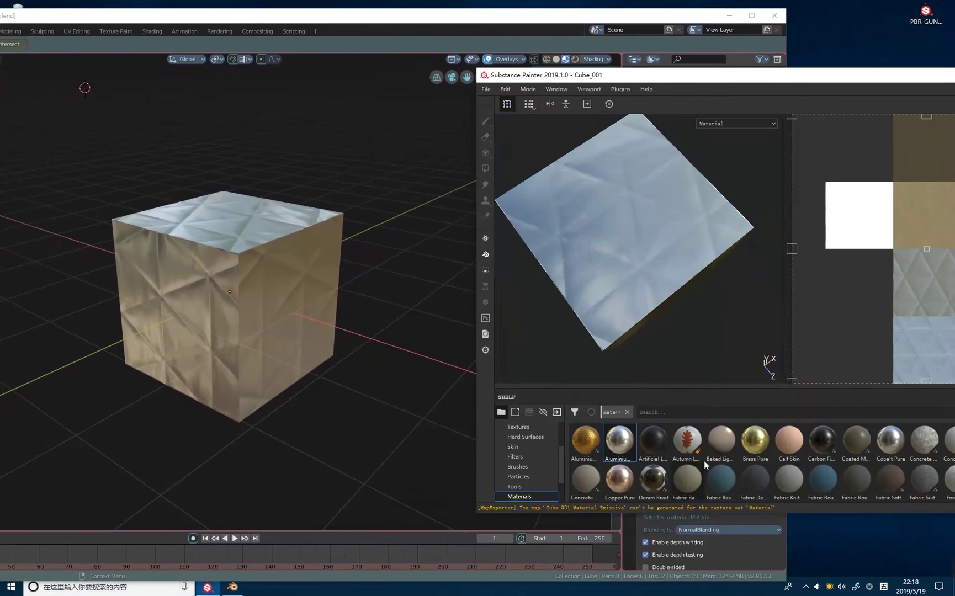
left_click_drag(755, 440, 650, 298)
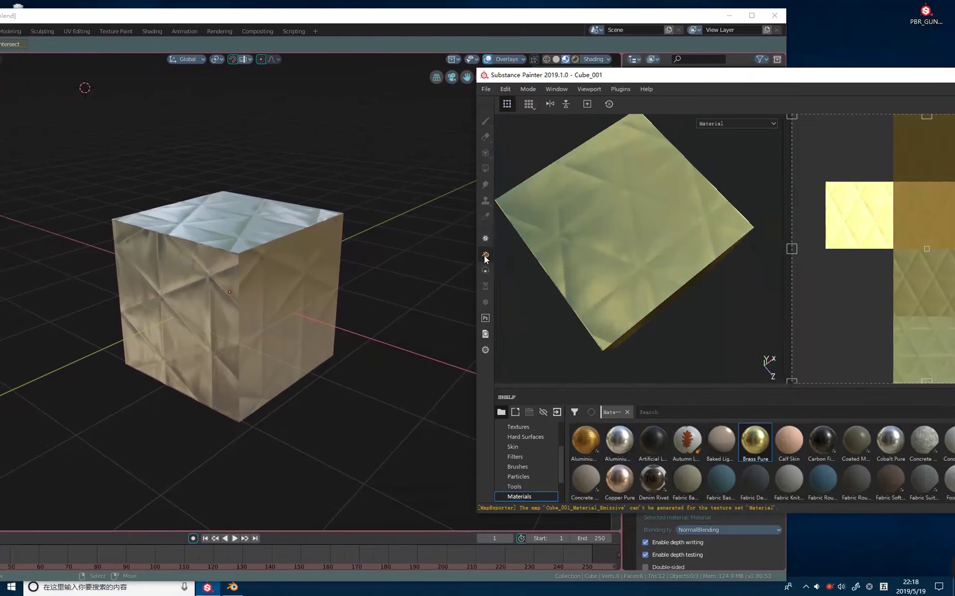
left_click(280, 248)
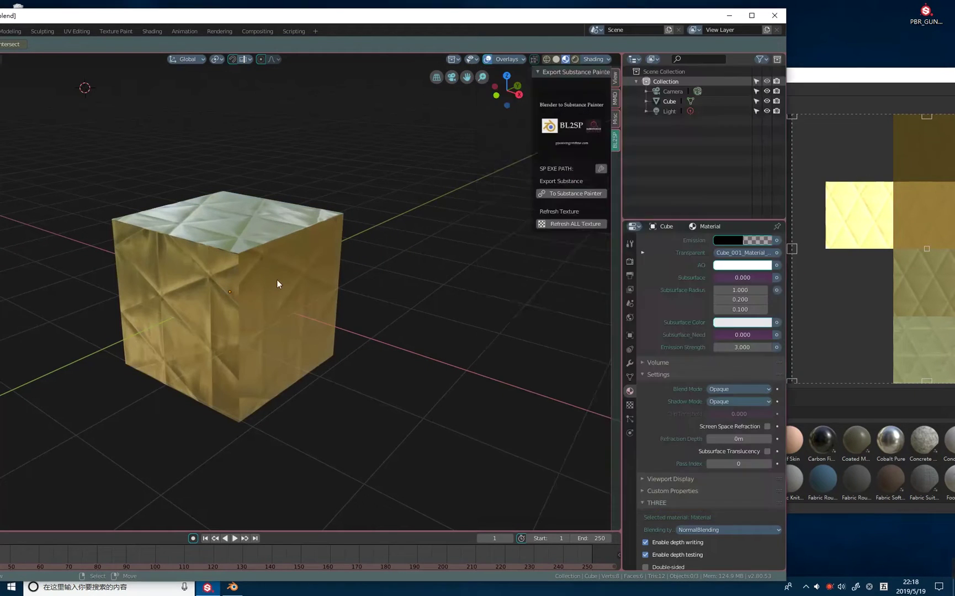
middle_click_drag(312, 292, 260, 247)
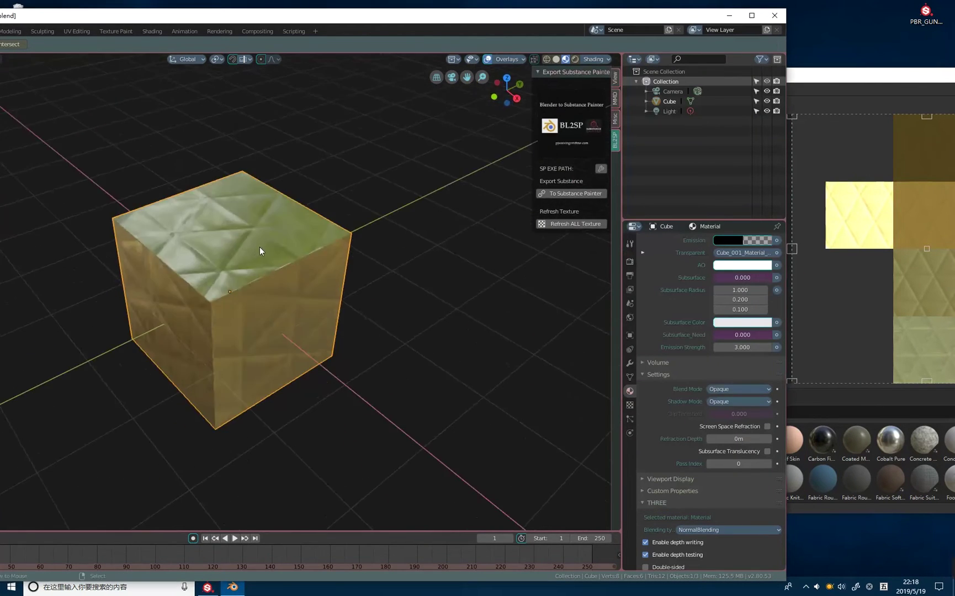
key("alt+Tab")
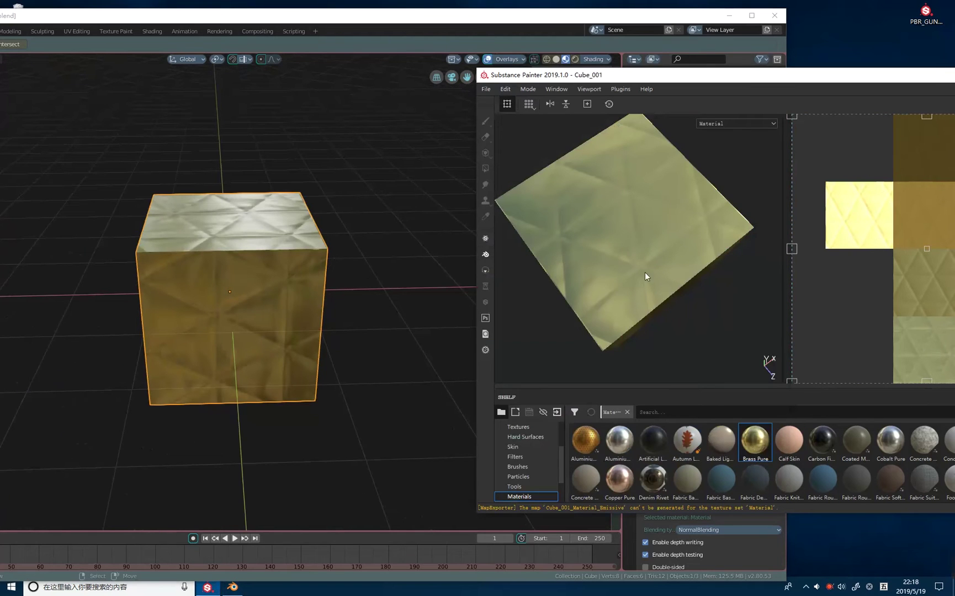
left_click_drag(710, 82, 605, 75)
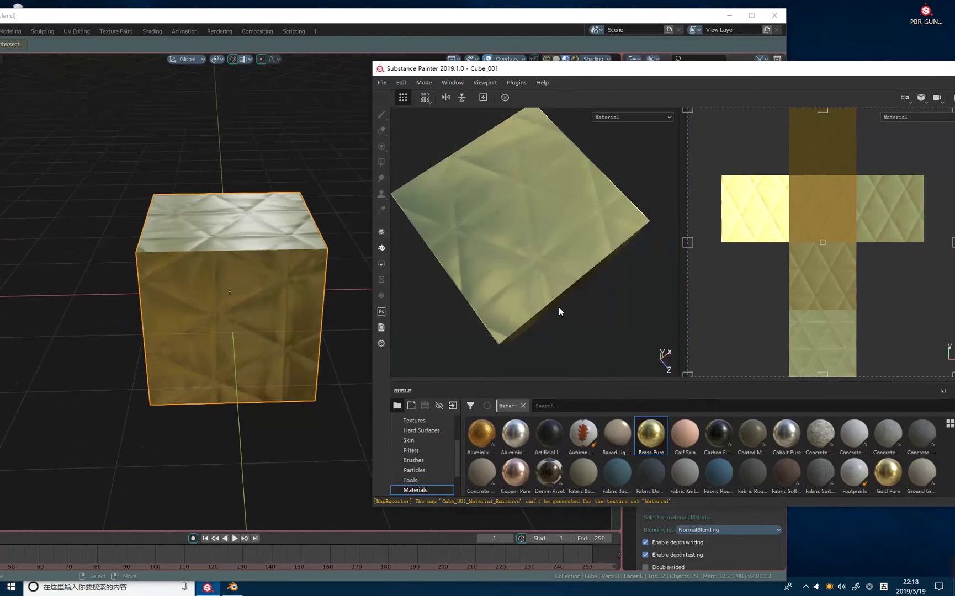
Add a paint layer above the Brass Pure layer
left_click_drag(559, 307, 570, 246, "alt")
mouse_move(656, 72)
left_mouse_down()
mouse_move(561, 61)
mouse_move(617, 88)
mouse_move(482, 91)
left_mouse_up()
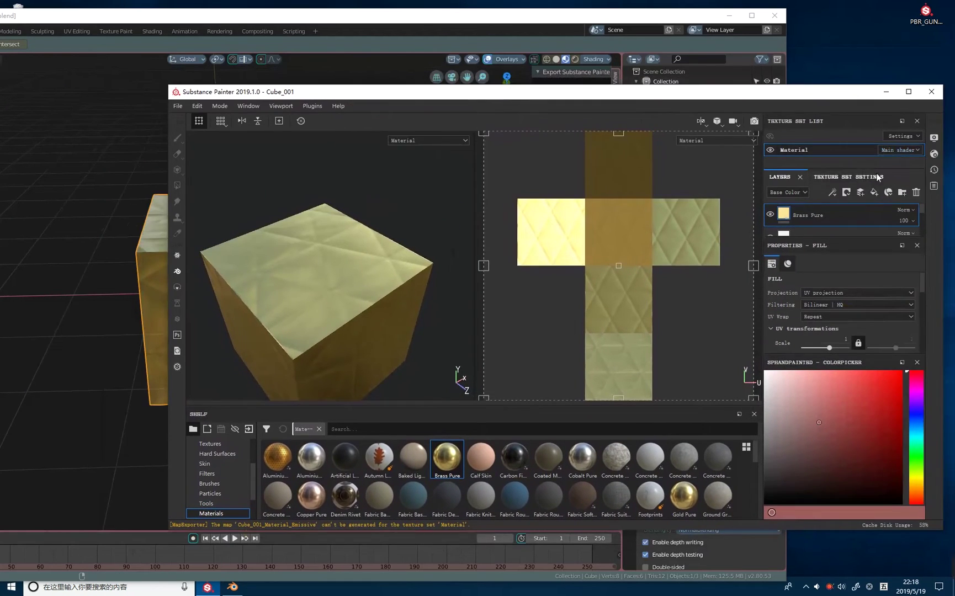
left_click(839, 199)
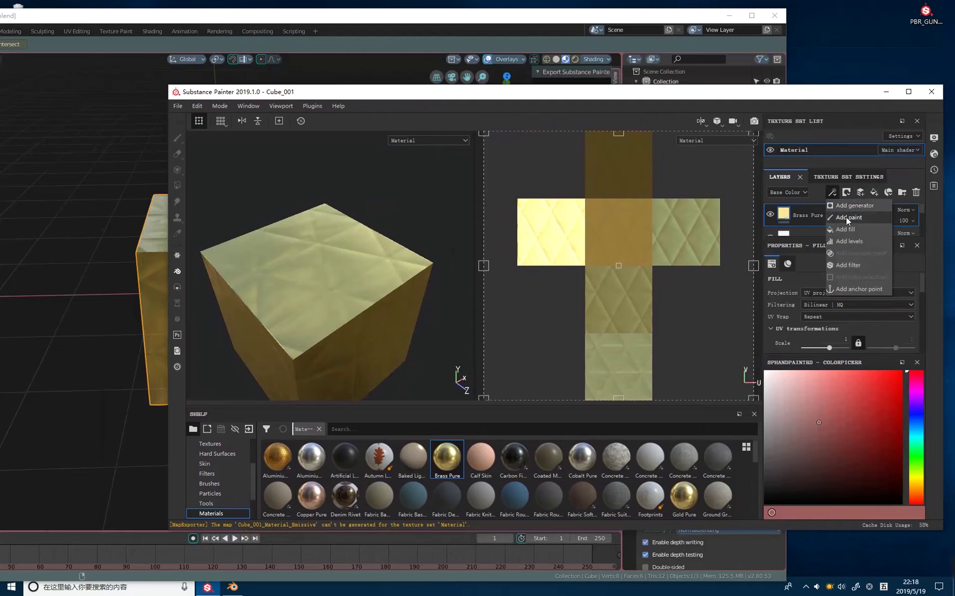
left_click(846, 217)
Paint white strokes on the cube's top face and check them in Blender
left_click_drag(380, 95, 492, 88)
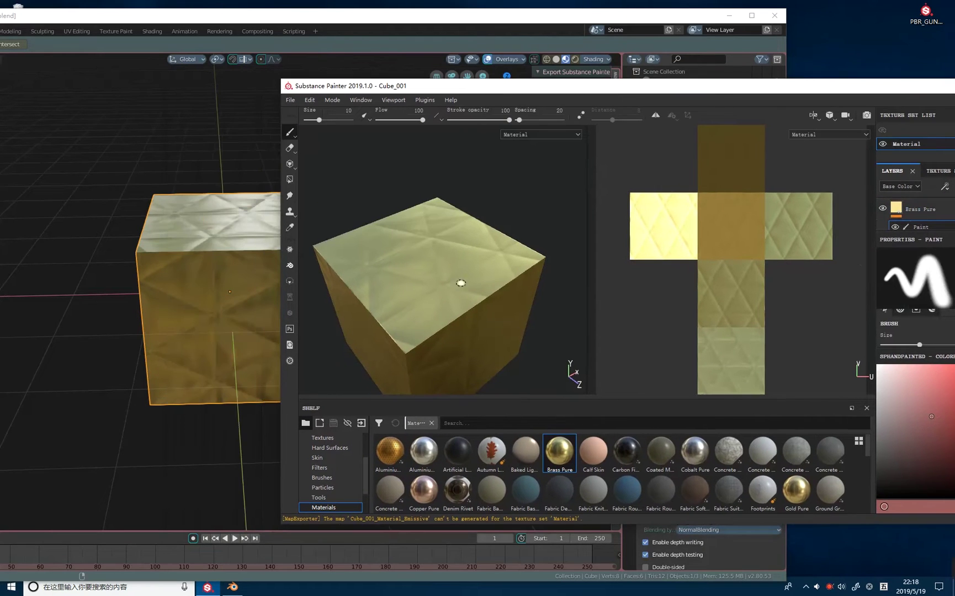
left_click_drag(401, 294, 490, 244)
left_click_drag(440, 298, 472, 250)
left_click_drag(478, 295, 484, 269)
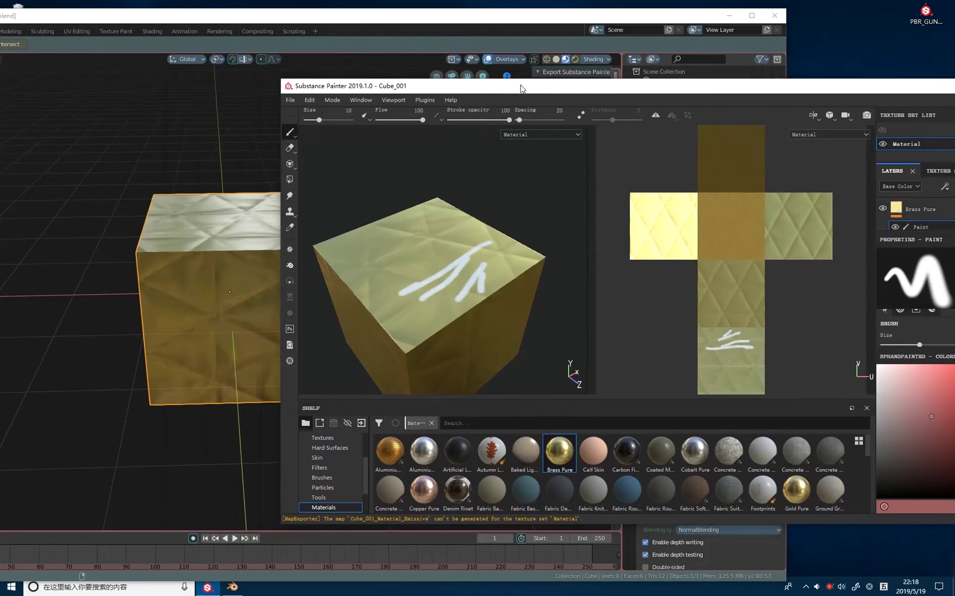
left_click_drag(521, 85, 673, 64)
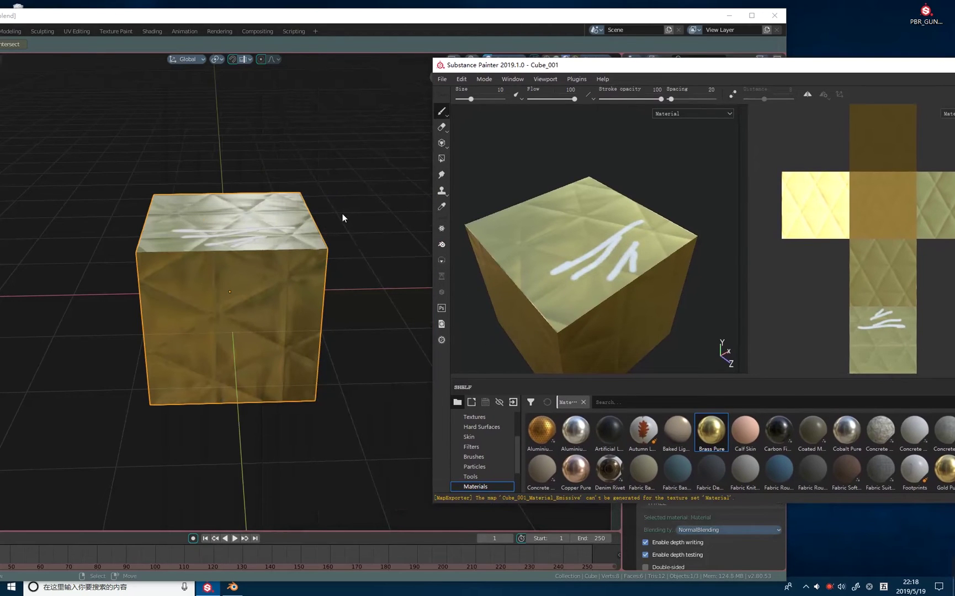
mouse_move(338, 296)
middle_mouse_down()
mouse_move(355, 266)
mouse_move(349, 249)
middle_mouse_up()
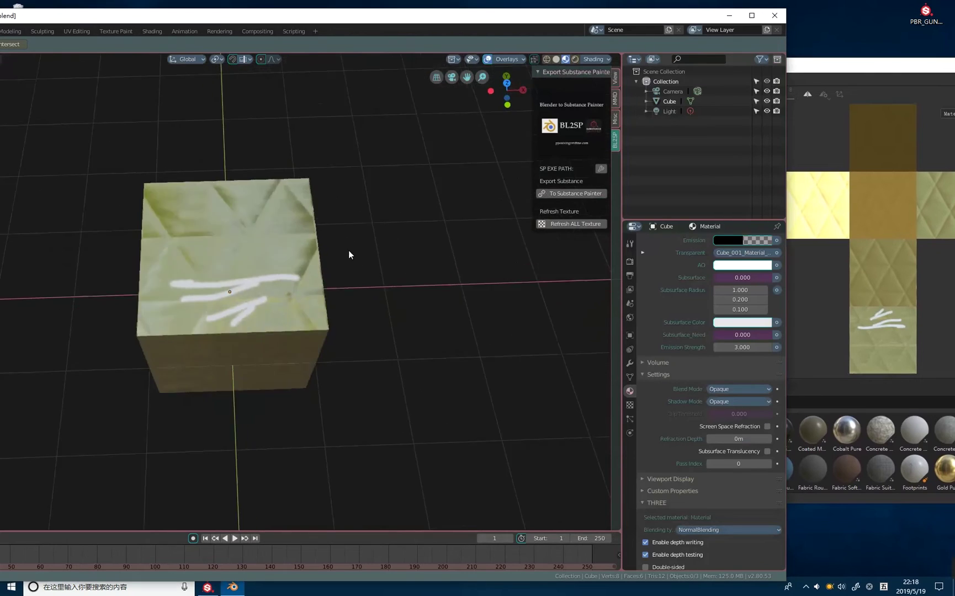
key("alt+Tab")
left_click_drag(599, 240, 523, 275)
mouse_move(584, 215)
left_mouse_down()
mouse_move(541, 256)
mouse_move(539, 282)
left_mouse_up()
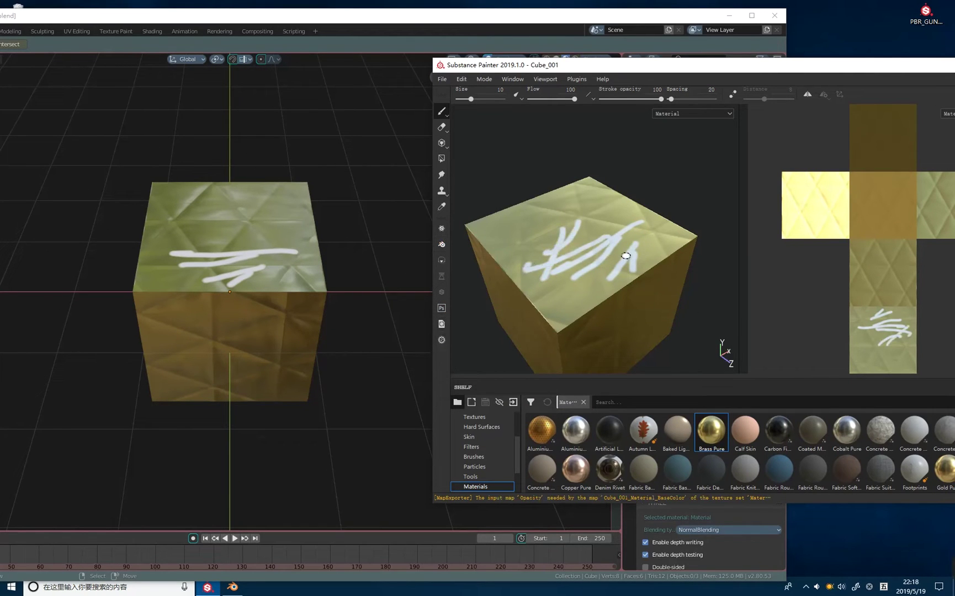
left_click(297, 192)
In Edit Mode, extrude the cube's front face and scale it down
mouse_move(297, 192)
middle_mouse_down()
mouse_move(361, 283)
mouse_move(344, 232)
mouse_move(362, 199)
mouse_move(220, 219)
middle_mouse_up()
key("ctrl+Tab")
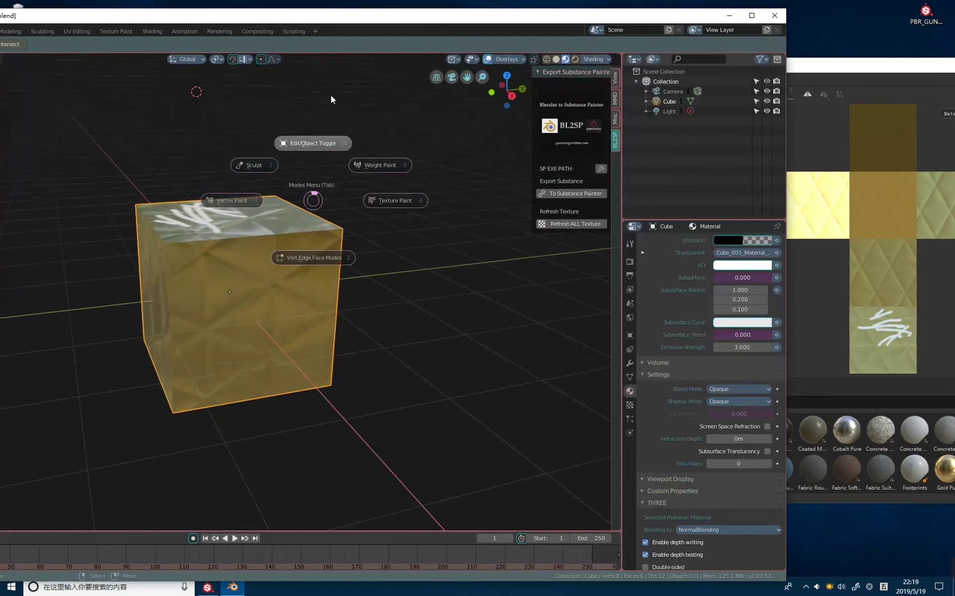
key("Tab")
middle_click_drag(291, 245, 276, 287)
key("Tab")
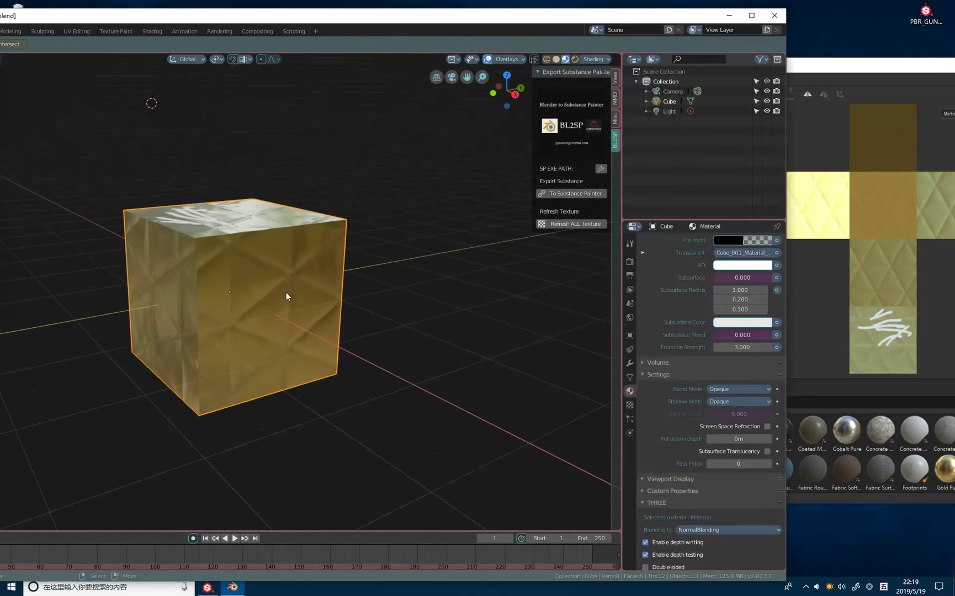
key("Tab")
key("Tab")
key("ctrl+Tab")
key("Tab")
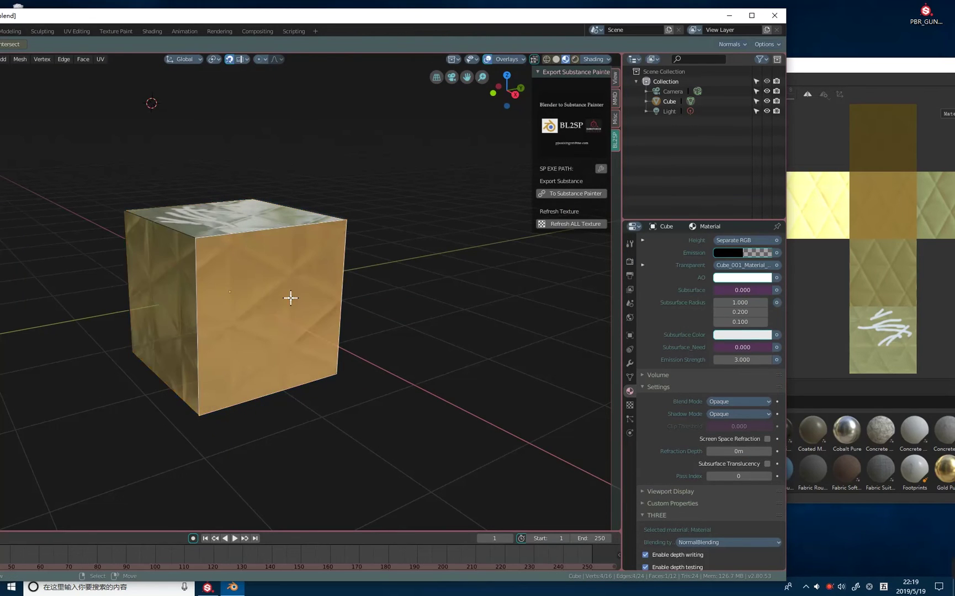
key("e")
left_click_drag(431, 277, 374, 318)
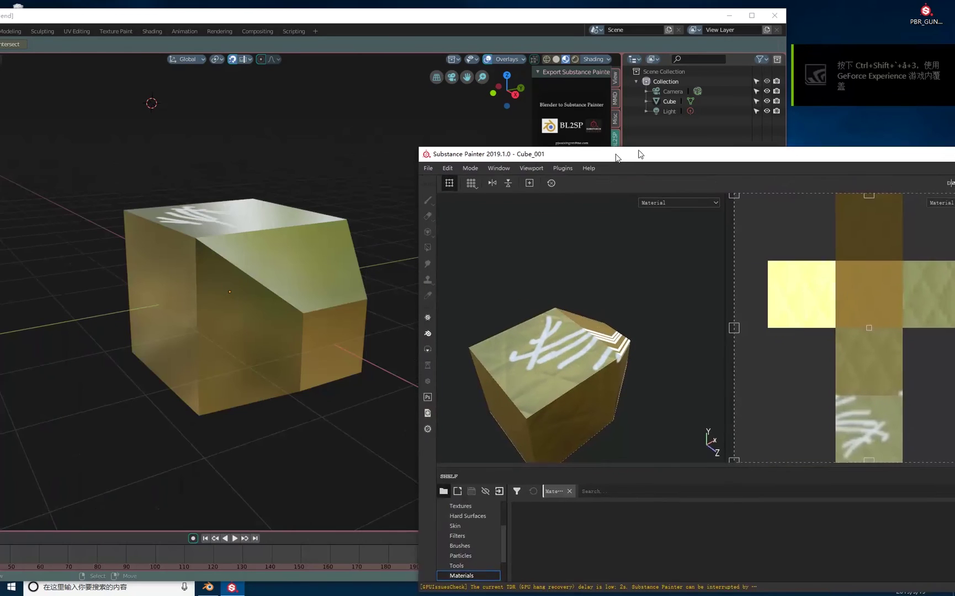
Apply the blue Fabric material to the reshaped cube, dismissing the fill-layer notice
left_click_drag(616, 158, 666, 148)
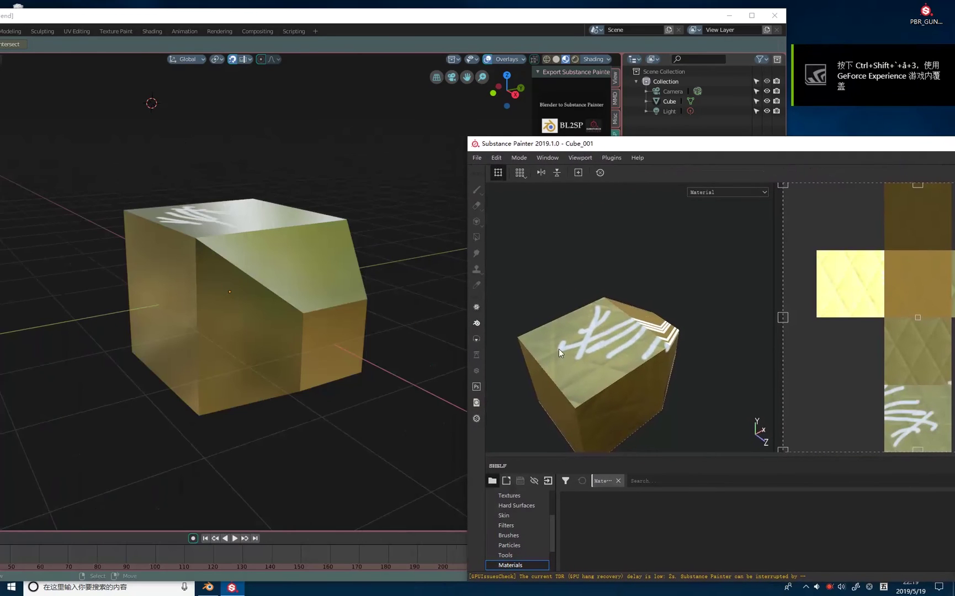
left_click_drag(677, 267, 589, 283, "alt")
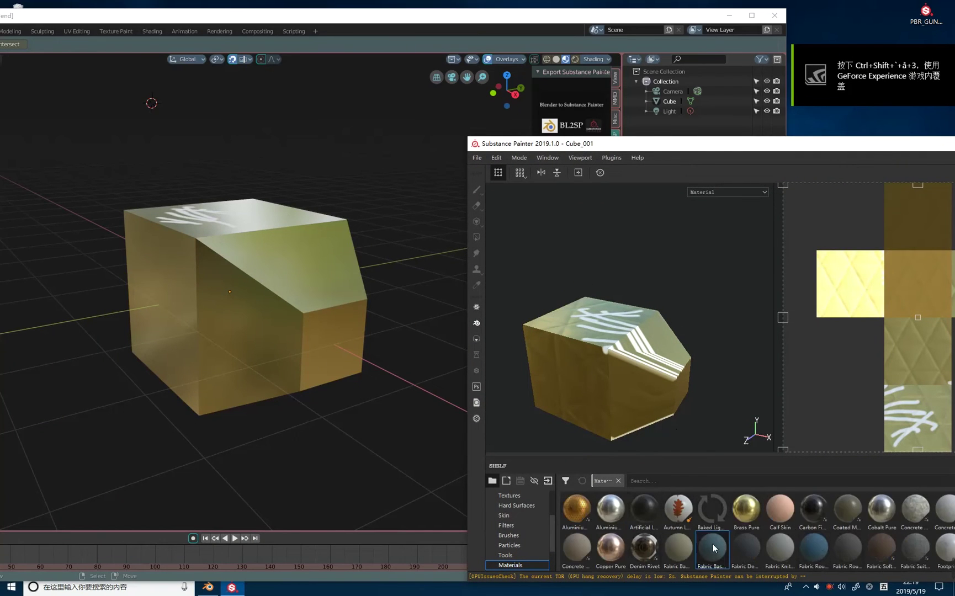
left_click_drag(713, 543, 586, 362)
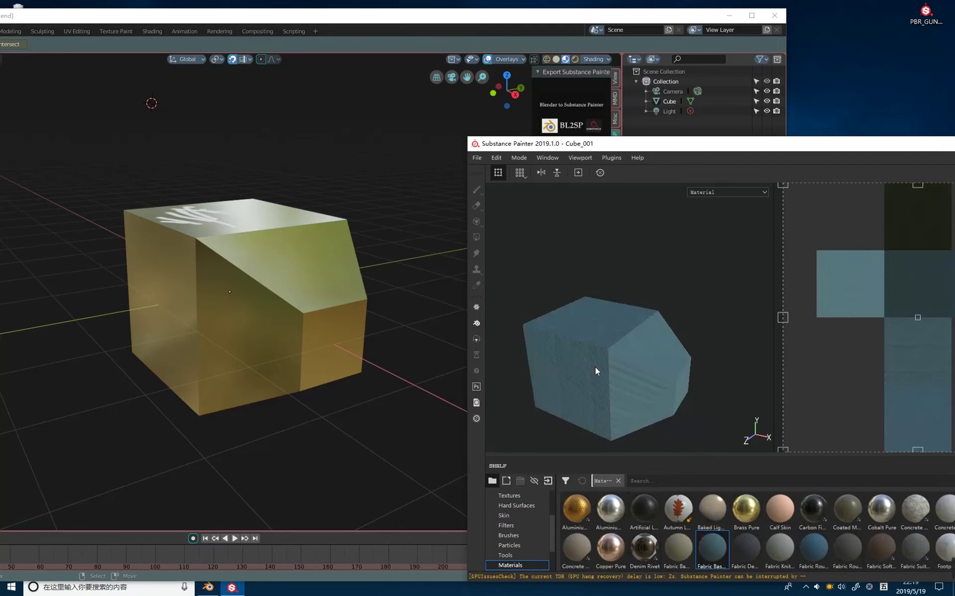
left_click(476, 326)
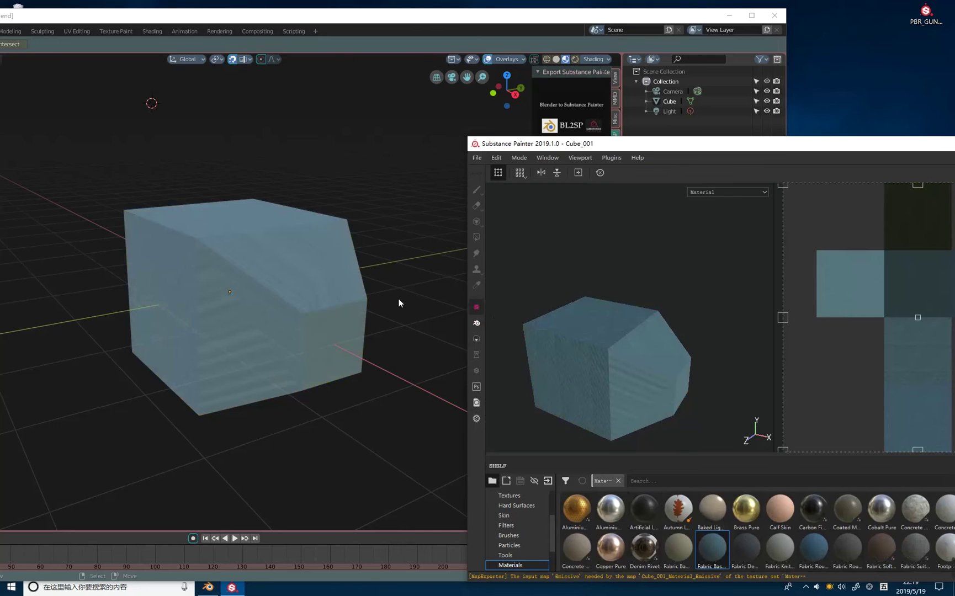
Inspect Blender's updated fabric cube, then quit Blender
left_click(339, 307)
middle_click_drag(339, 307, 376, 284)
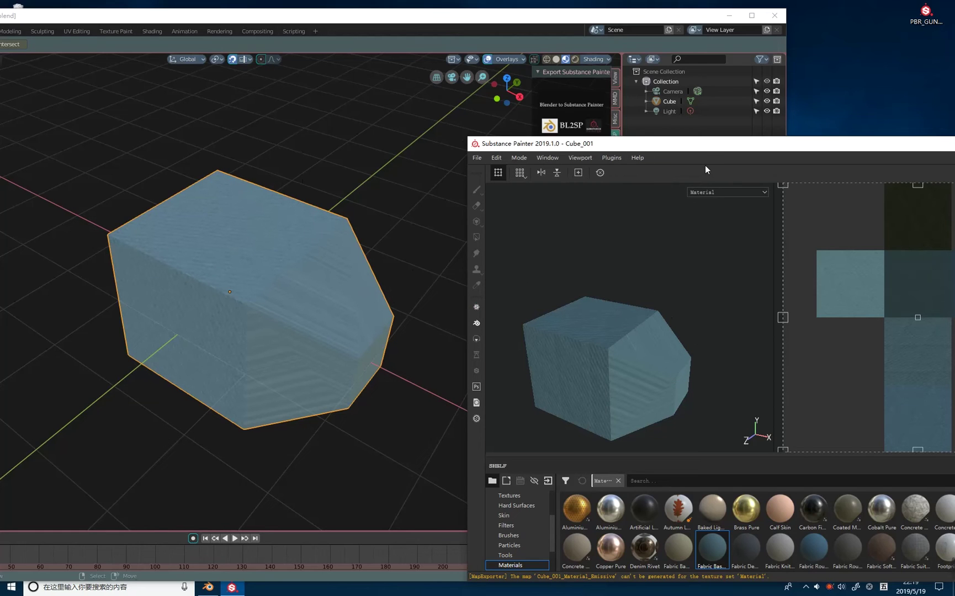
mouse_move(705, 152)
left_mouse_down()
mouse_move(610, 139)
mouse_move(632, 174)
left_mouse_up()
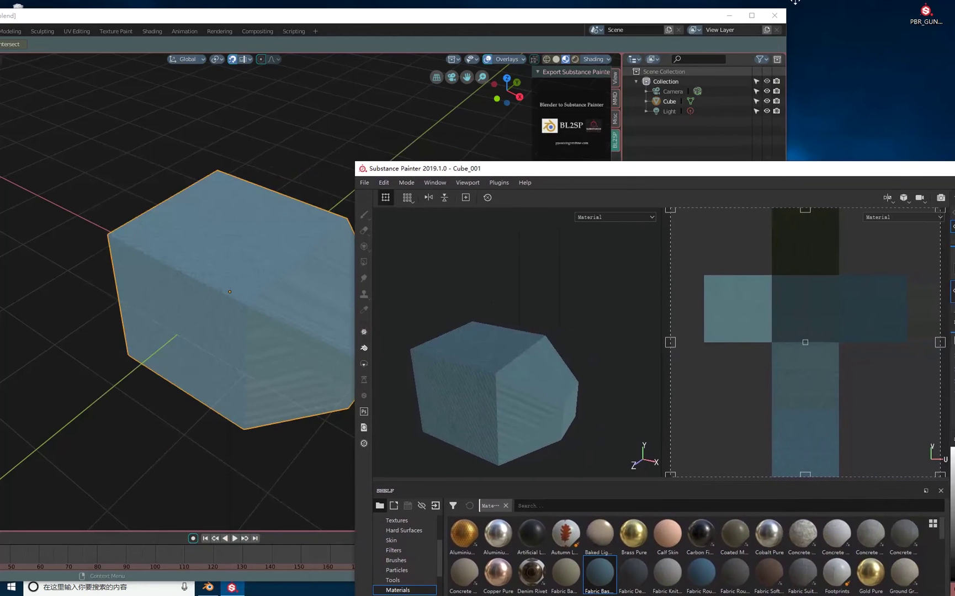
left_click(775, 15)
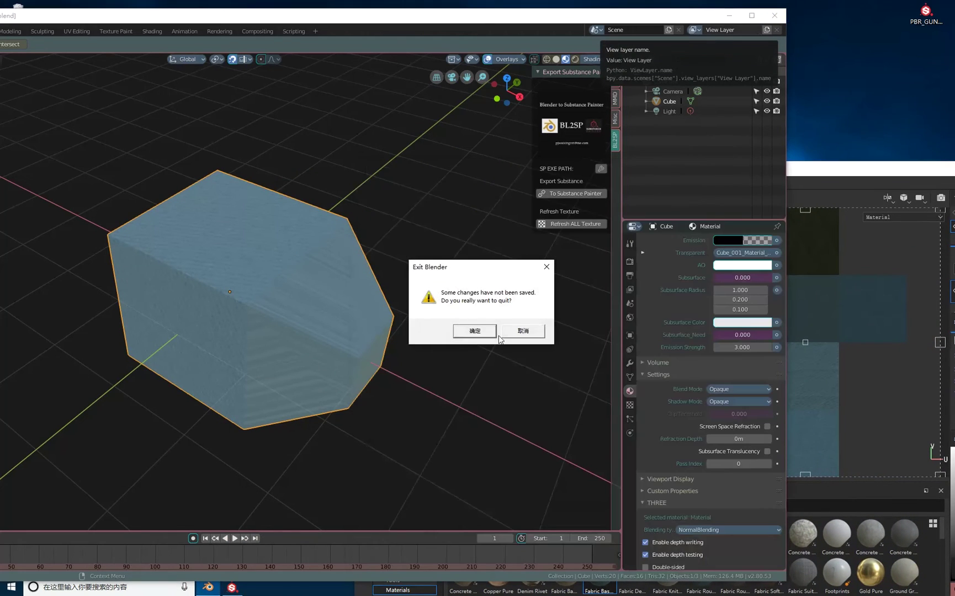
Quit Blender without saving, relaunch it and dismiss the start screen
left_click(476, 333)
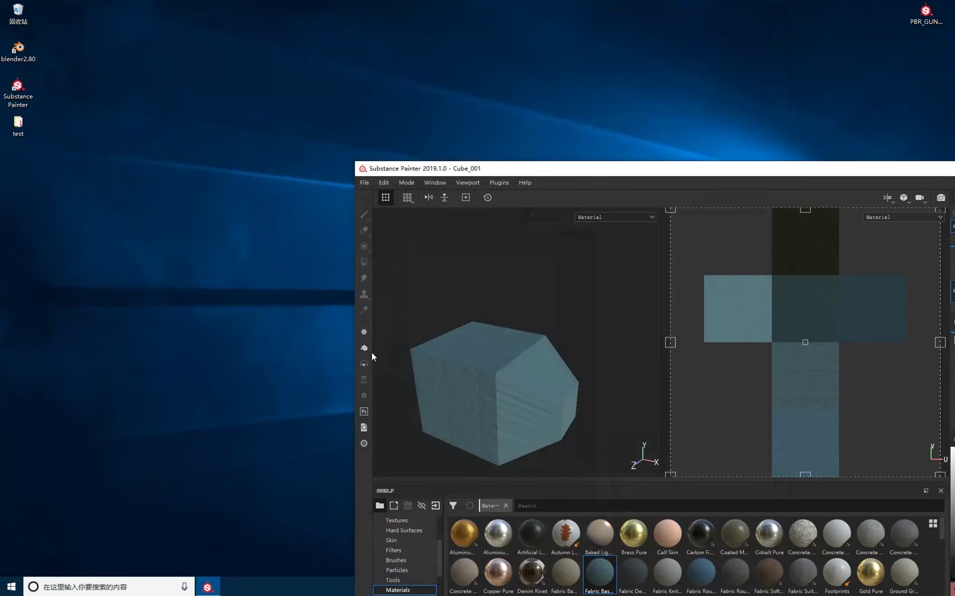
left_click(363, 350)
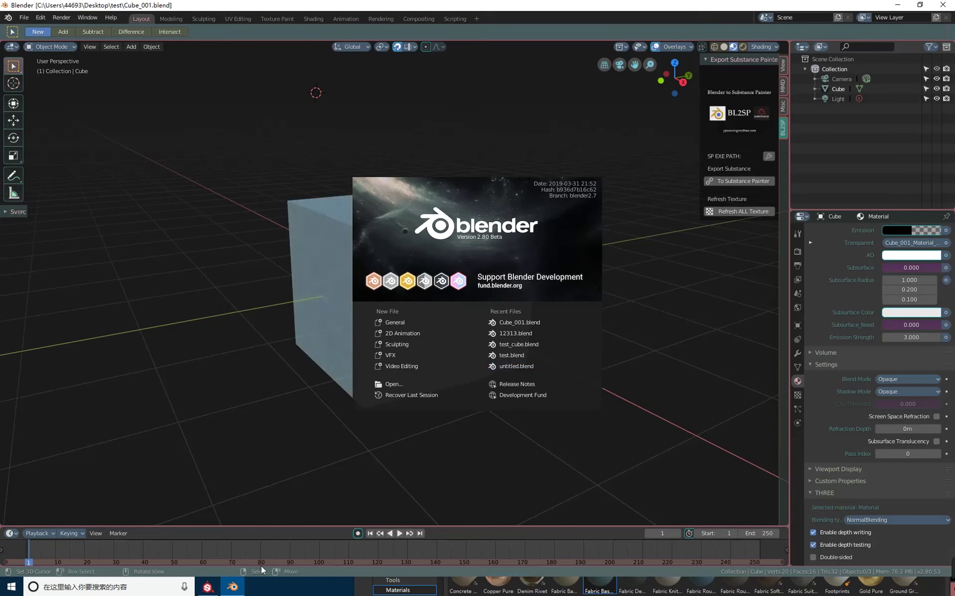
left_click(287, 410)
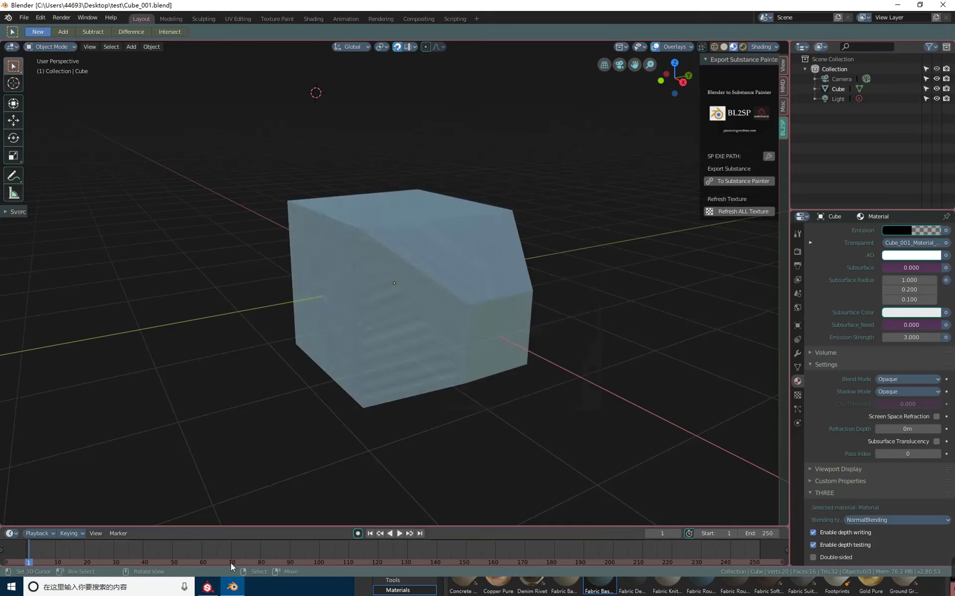
Move Substance Painter aside, then minimize it and Blender to reveal the desktop
left_click(212, 587)
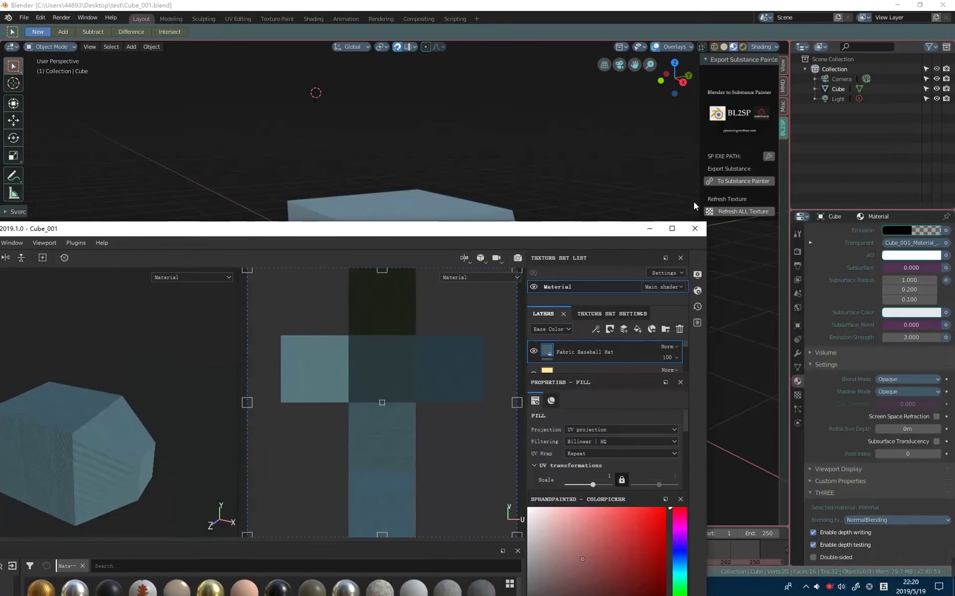
left_click(693, 228)
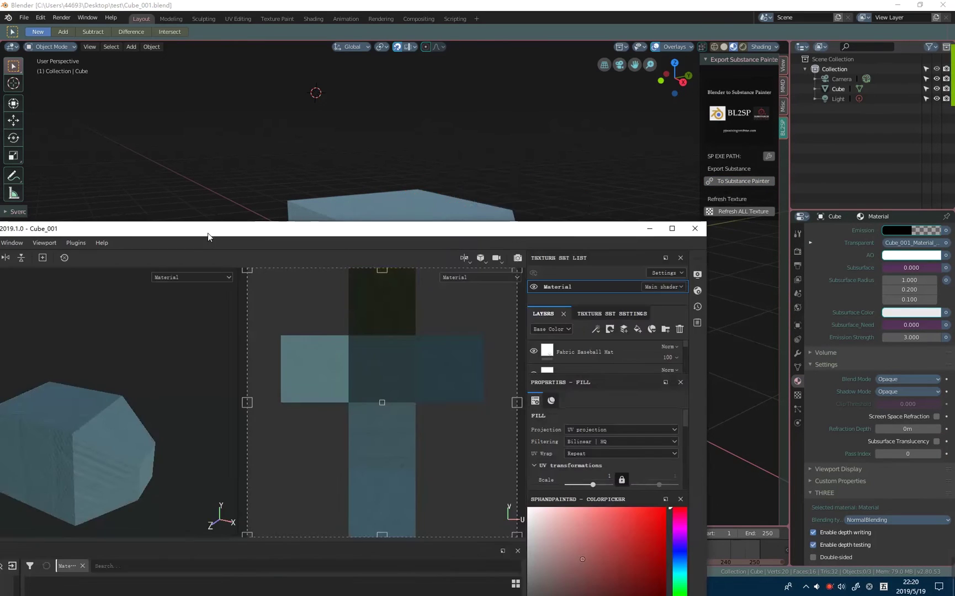
left_click_drag(276, 225, 685, 153)
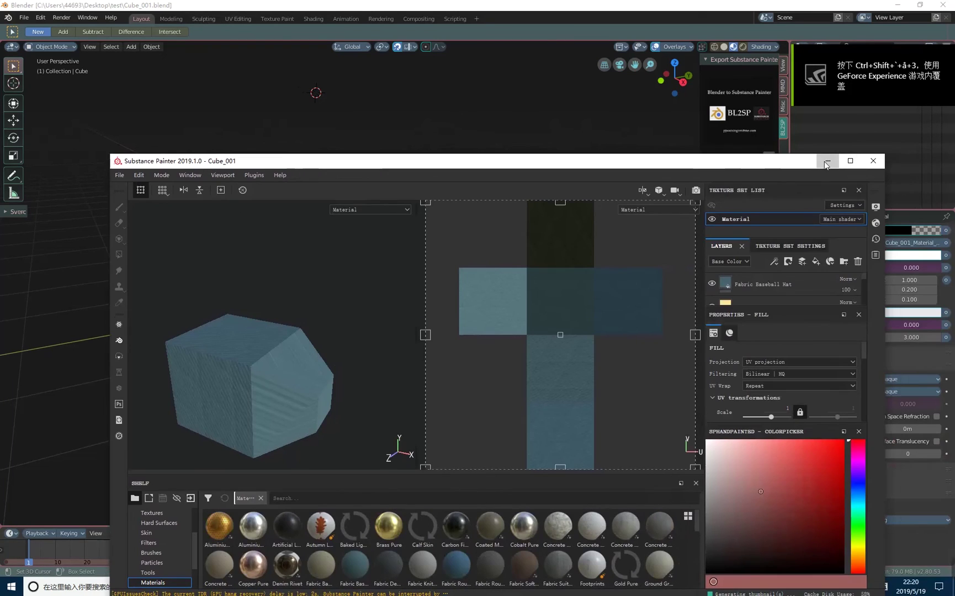
left_click(825, 162)
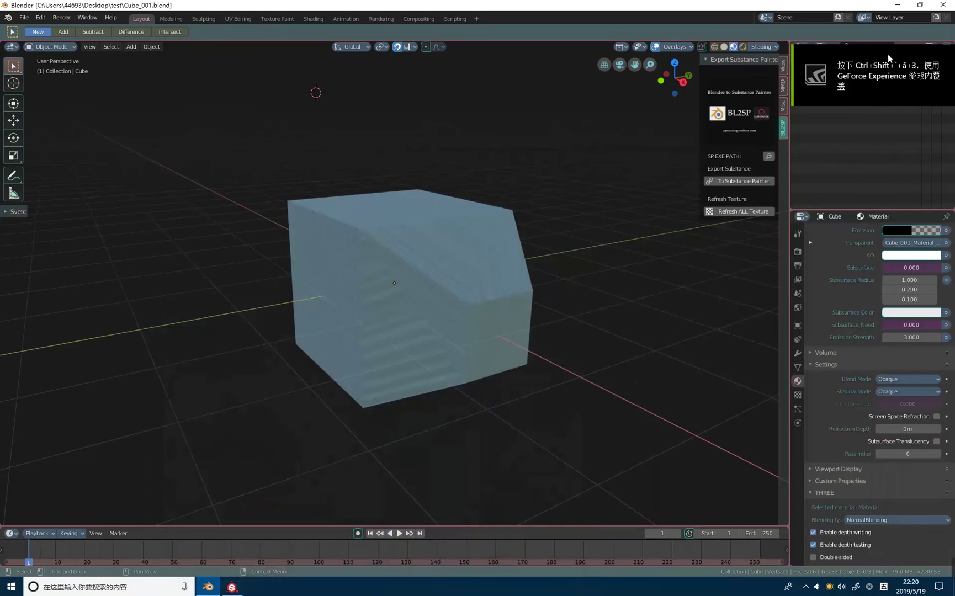
left_click(898, 5)
Open the test folder and inspect Cube_001.blend and the Cube_001.spp project
double_click(18, 126)
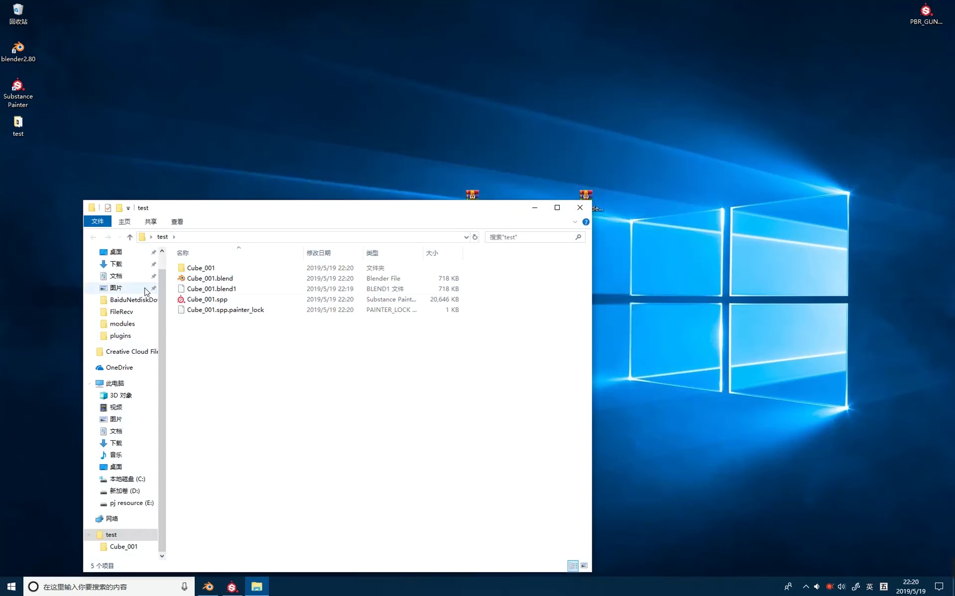
left_click(208, 278)
left_click(208, 587)
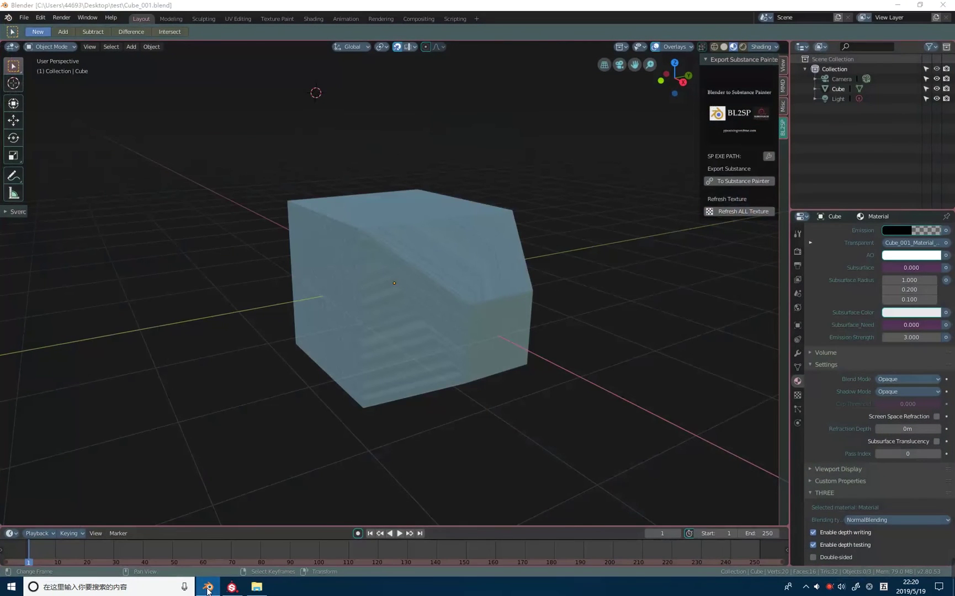
left_click(208, 586)
left_click(209, 299)
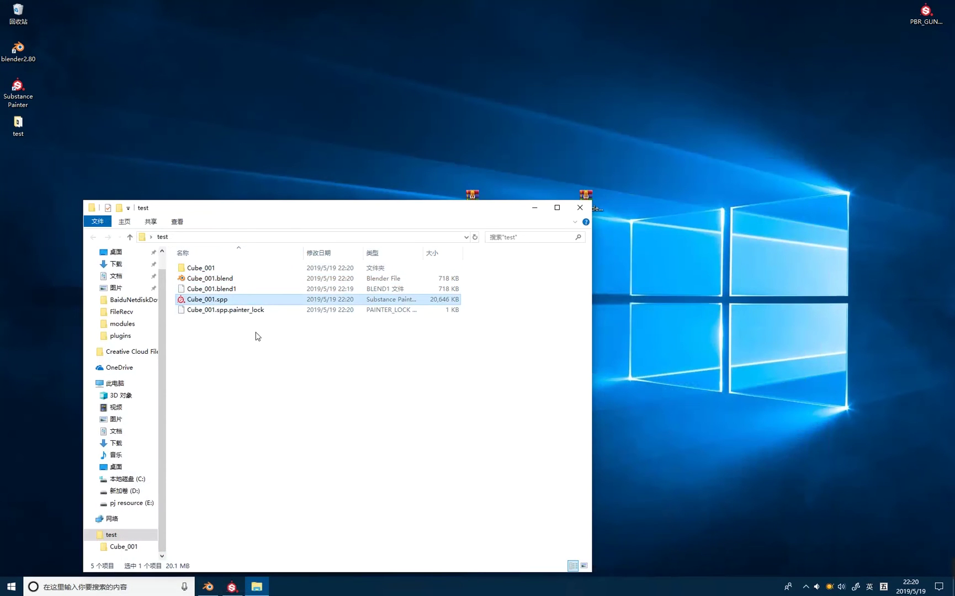
mouse_move(201, 268)
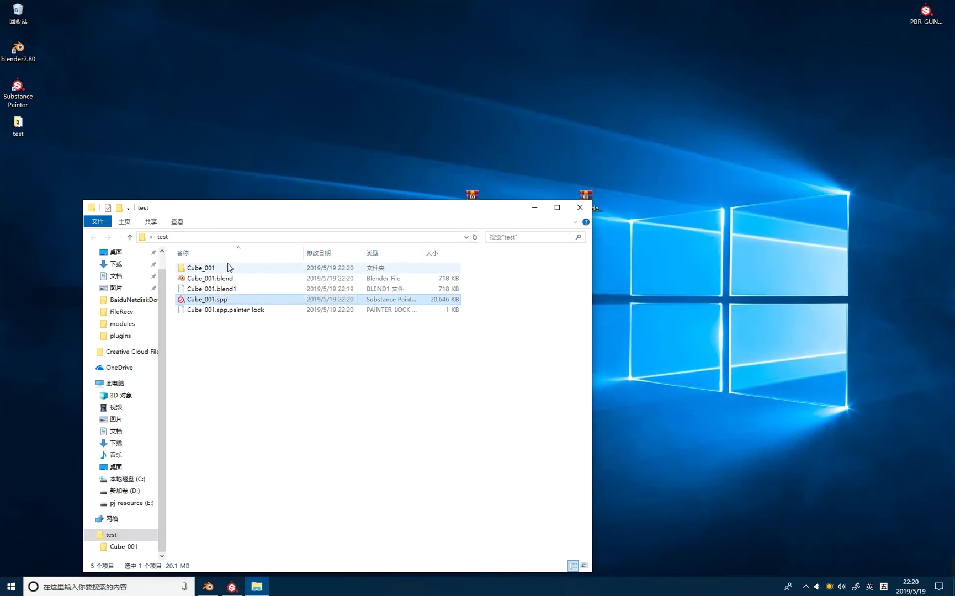
left_click(255, 275)
Browse the Cube_001 export folder's fbx and png maps, then close File Explorer
double_click(256, 270)
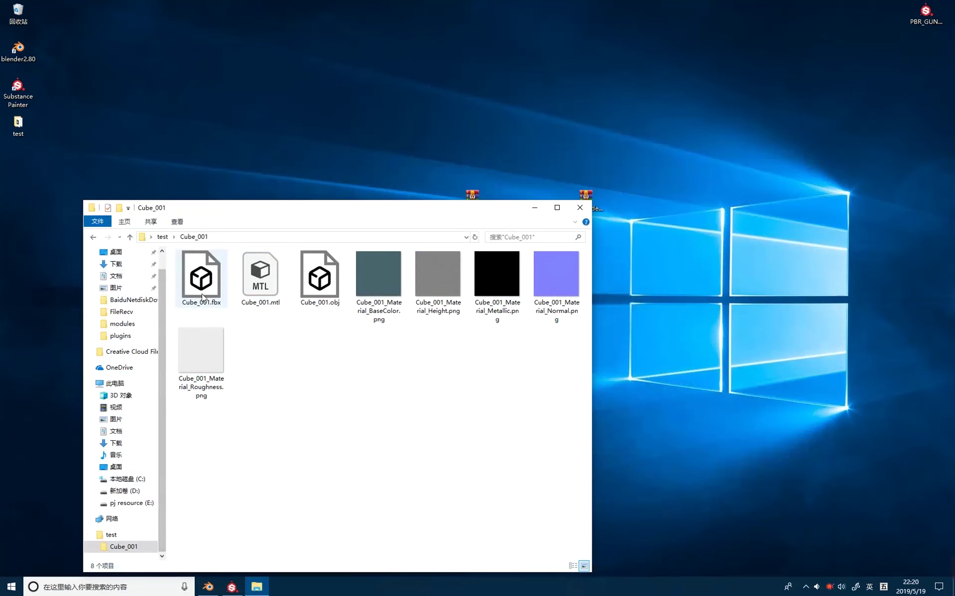
left_click(223, 286)
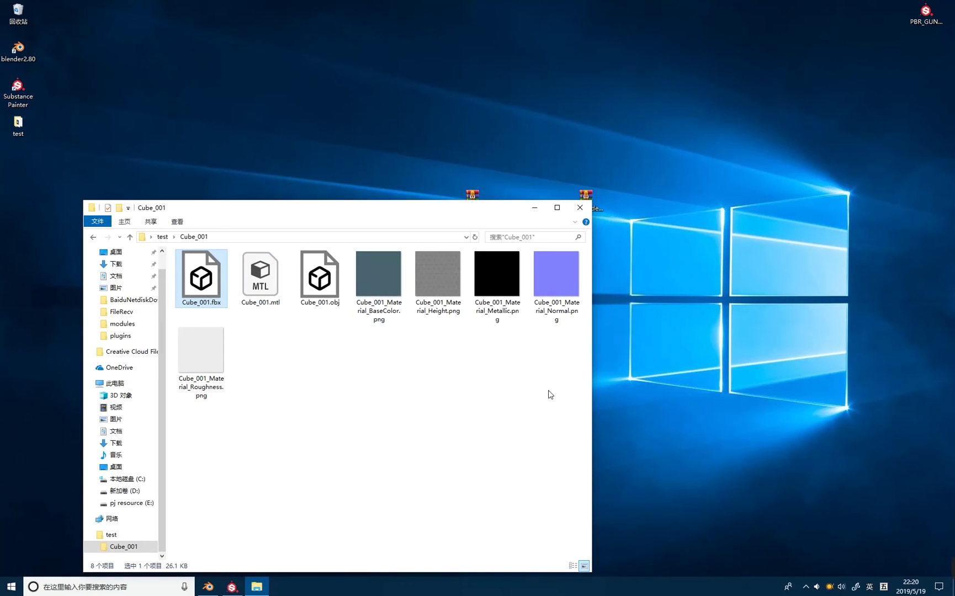
mouse_move(550, 394)
left_mouse_down()
mouse_move(176, 251)
mouse_move(430, 392)
left_mouse_up()
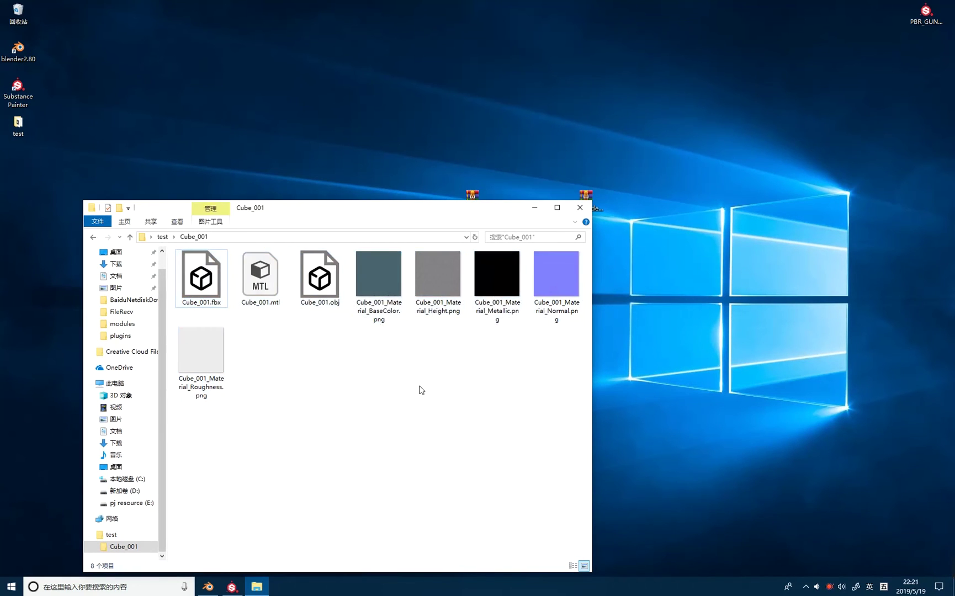
left_click(579, 208)
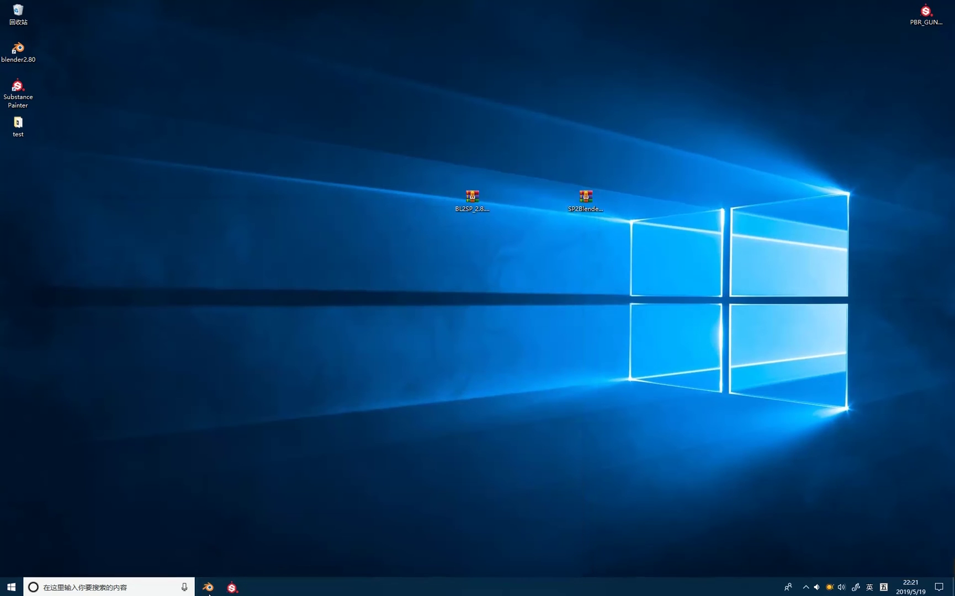
Pick the Bonifacio Aragon Stairs environment map from the shelf and reposition the window
left_click(232, 586)
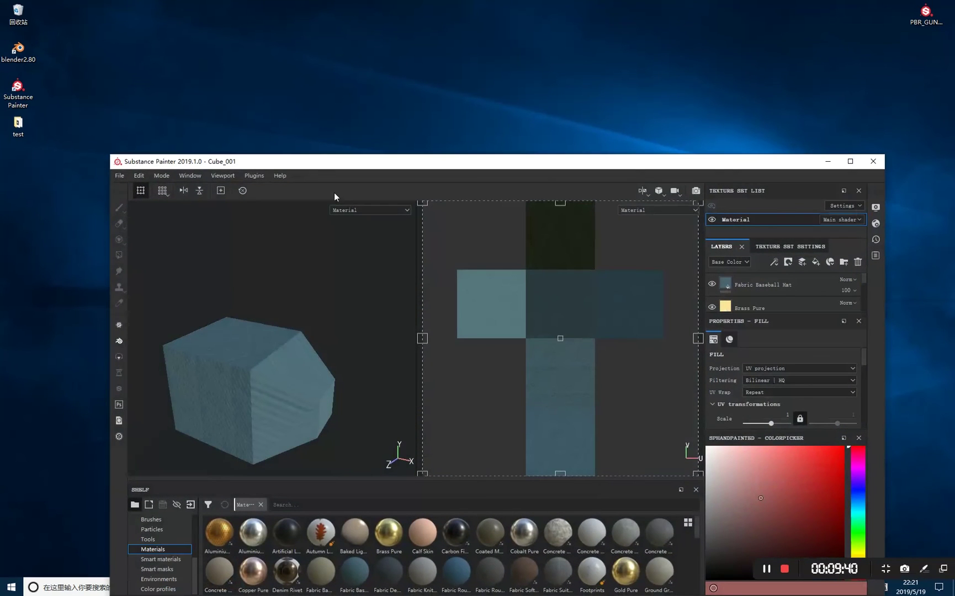
mouse_move(310, 167)
left_mouse_down()
mouse_move(646, 79)
mouse_move(517, 77)
left_mouse_up()
left_click(409, 490)
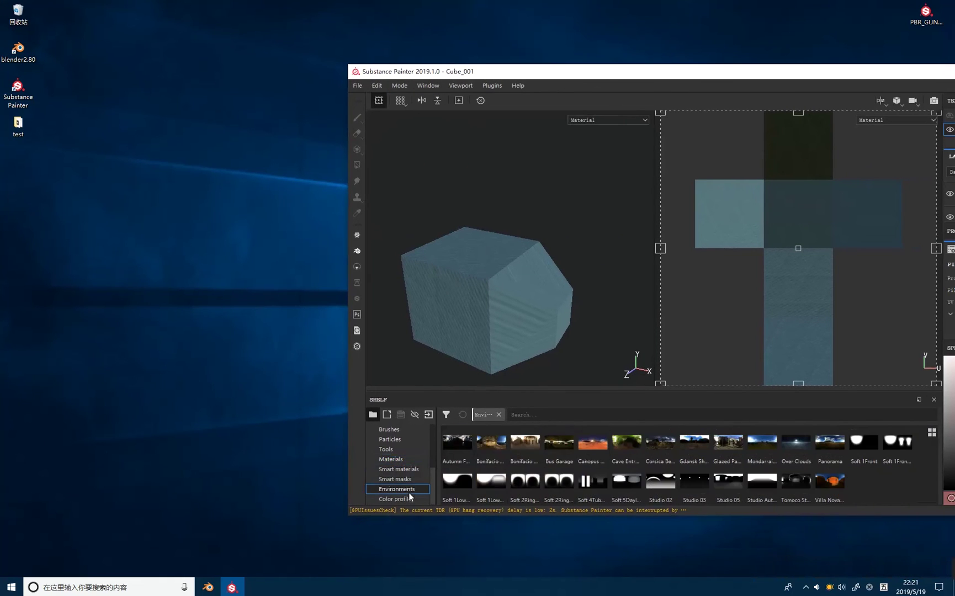
left_click(501, 447)
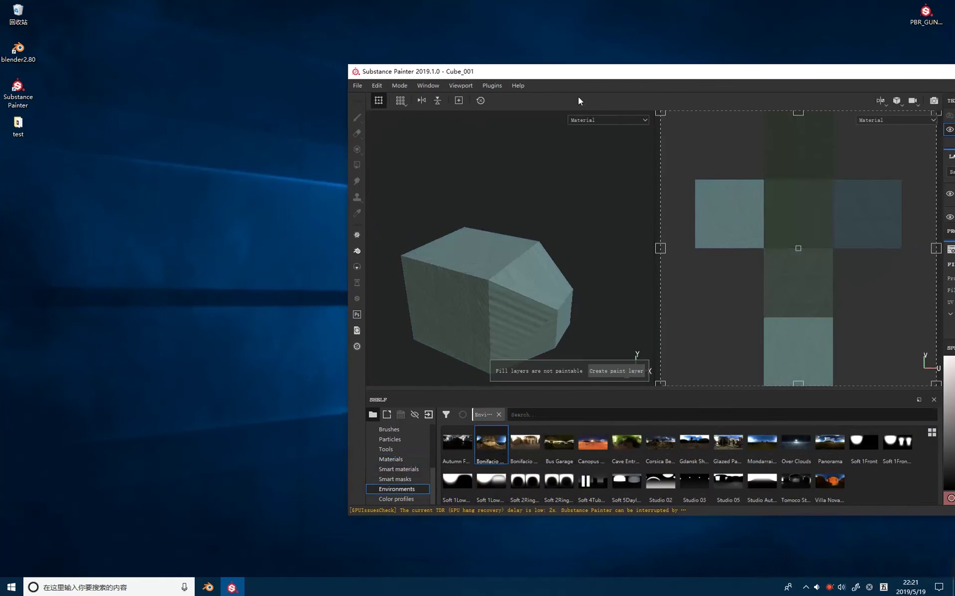
left_click_drag(588, 81, 459, 78)
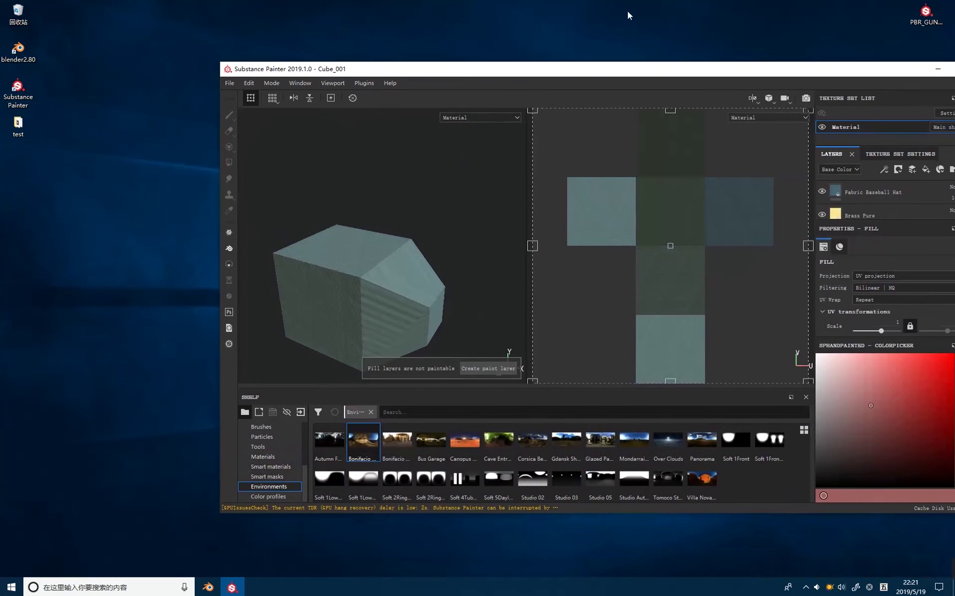
left_click_drag(628, 68, 383, 75)
Show the environment unblurred behind the cube and reveal the side panels
left_click(742, 133)
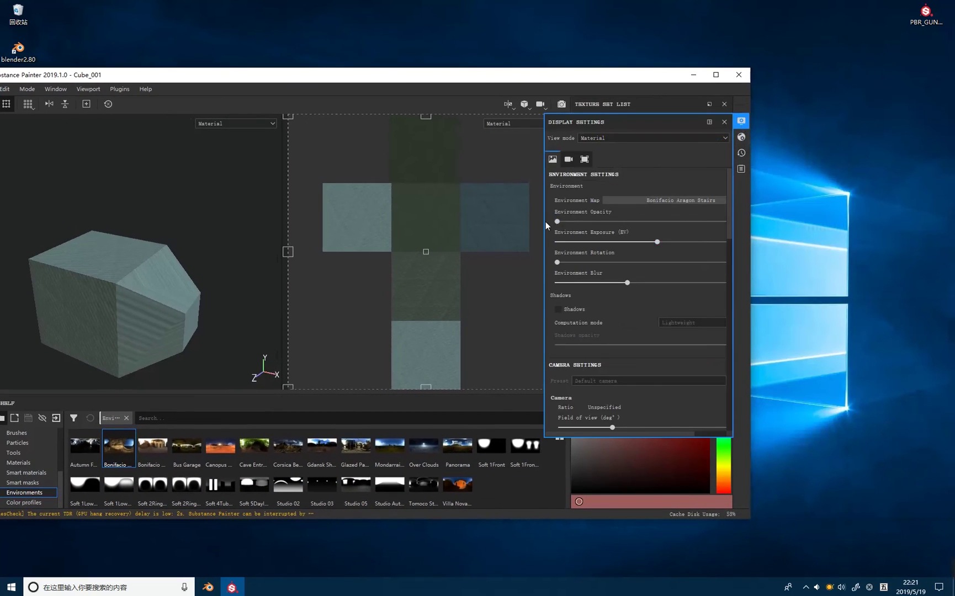
left_click_drag(558, 222, 750, 219)
left_click_drag(627, 283, 556, 282)
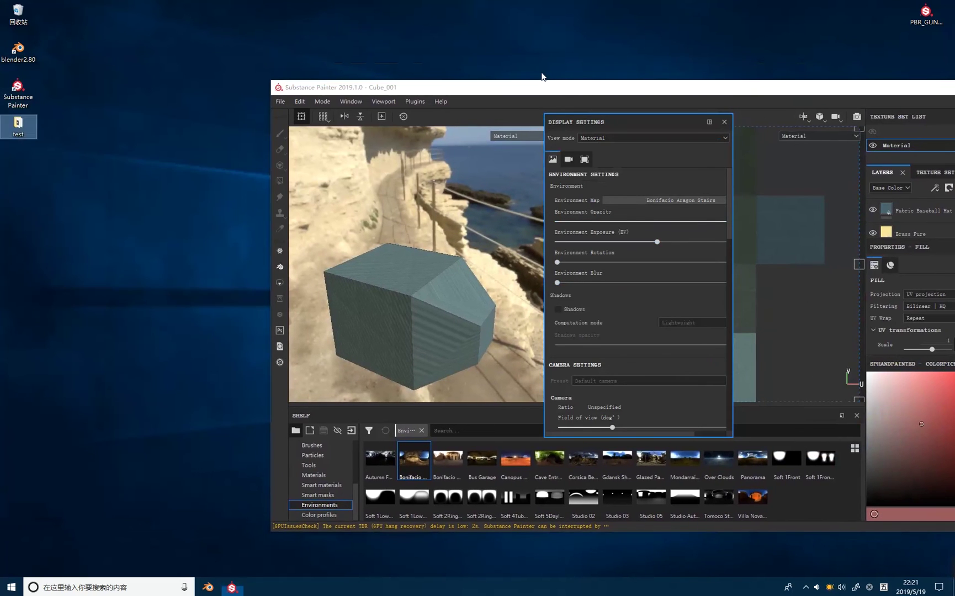
mouse_move(297, 83)
left_mouse_down()
mouse_move(341, 77)
mouse_move(314, 79)
left_mouse_up()
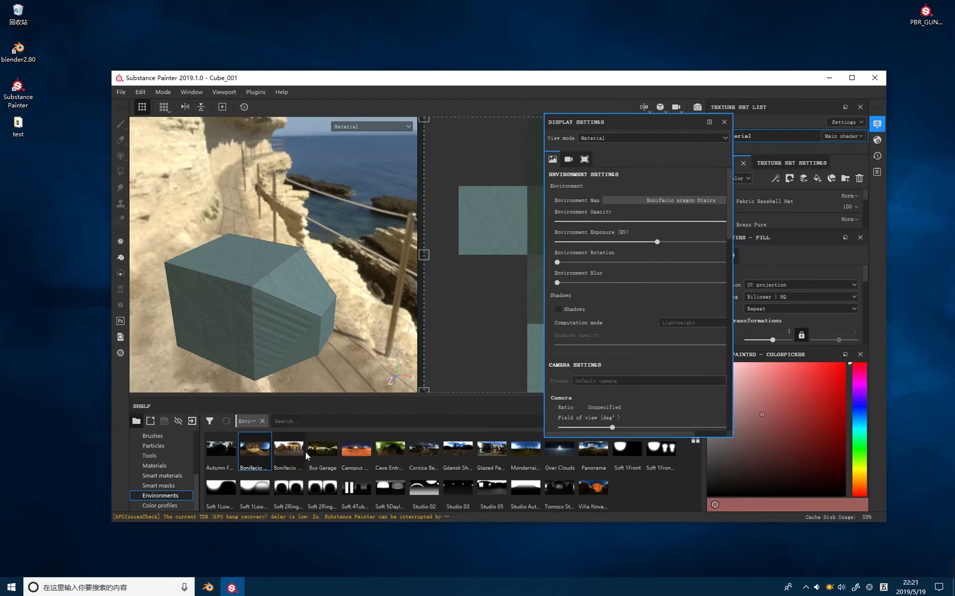
left_click(166, 484)
Apply the Plastic Cables Braided material to the cube and close Display Settings
left_click(177, 475)
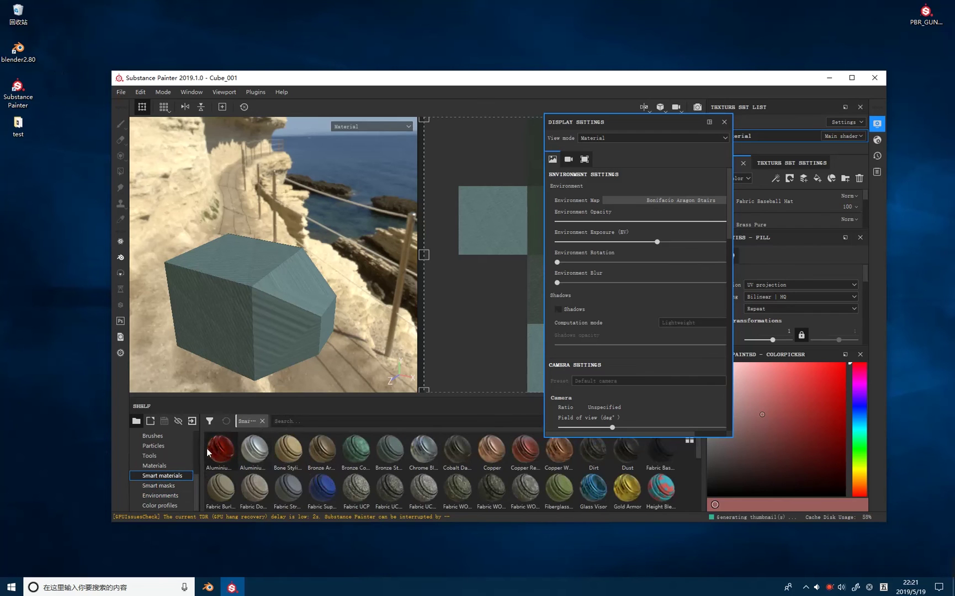
left_click(155, 465)
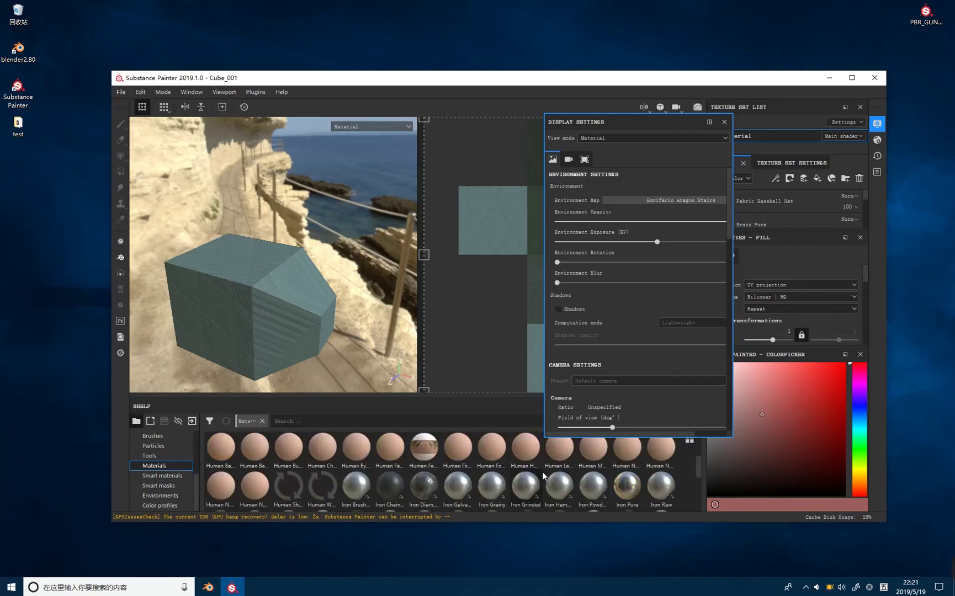
left_click_drag(222, 462, 271, 309)
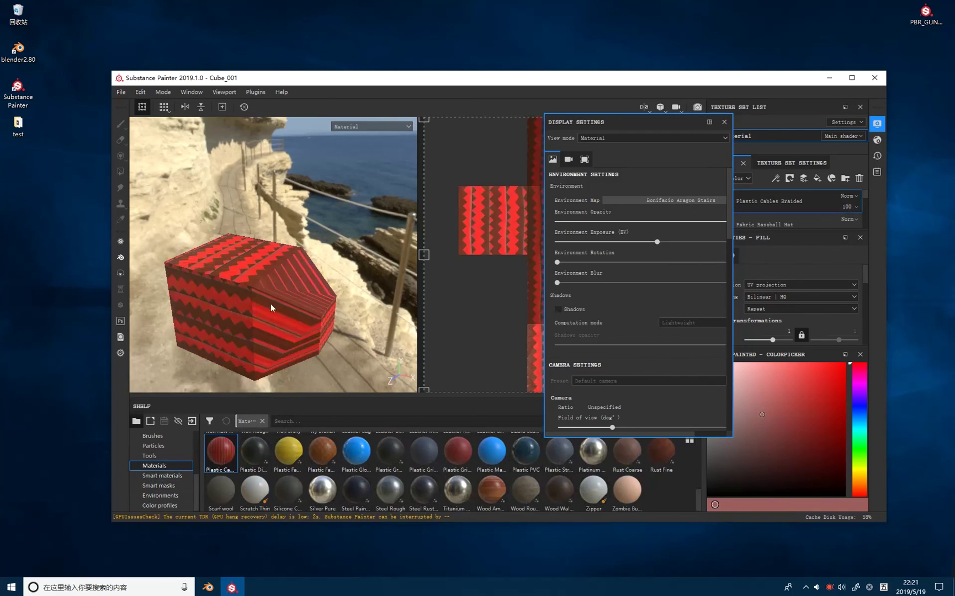
left_click(724, 121)
left_click_drag(500, 78, 616, 70)
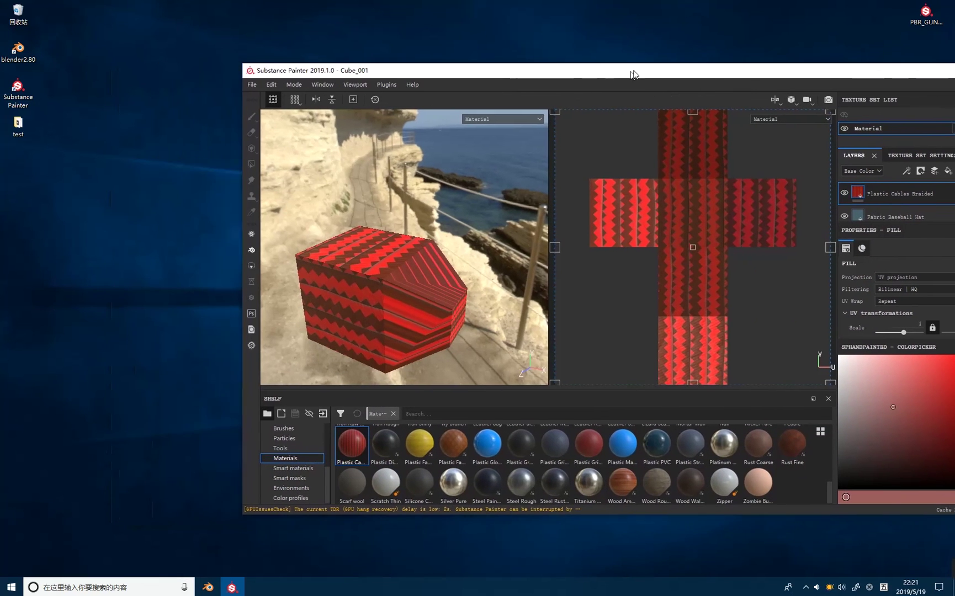
left_click(371, 84)
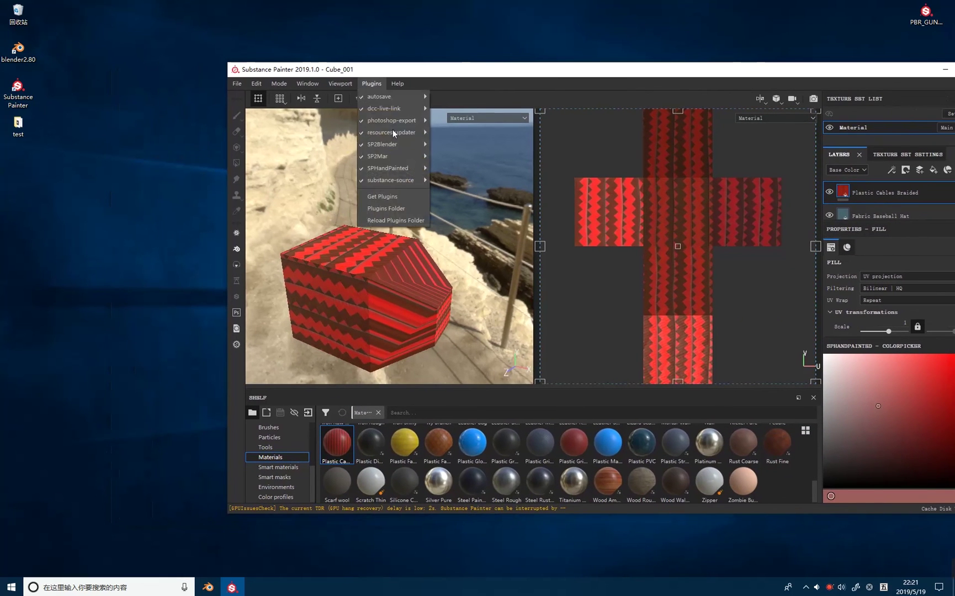
mouse_move(389, 144)
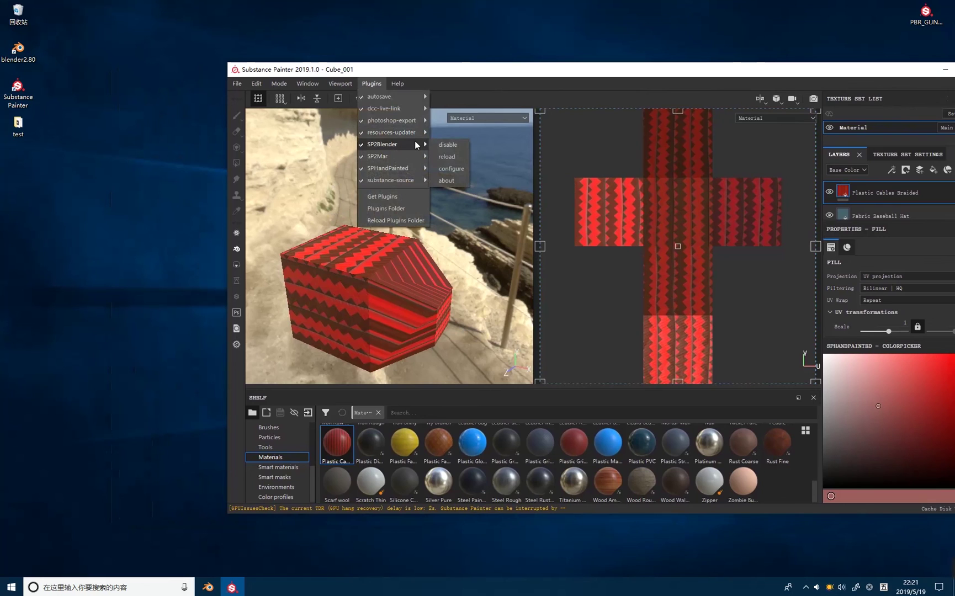
Save the Blender executable path in SP2Blender's configuration and start the export
left_click(454, 169)
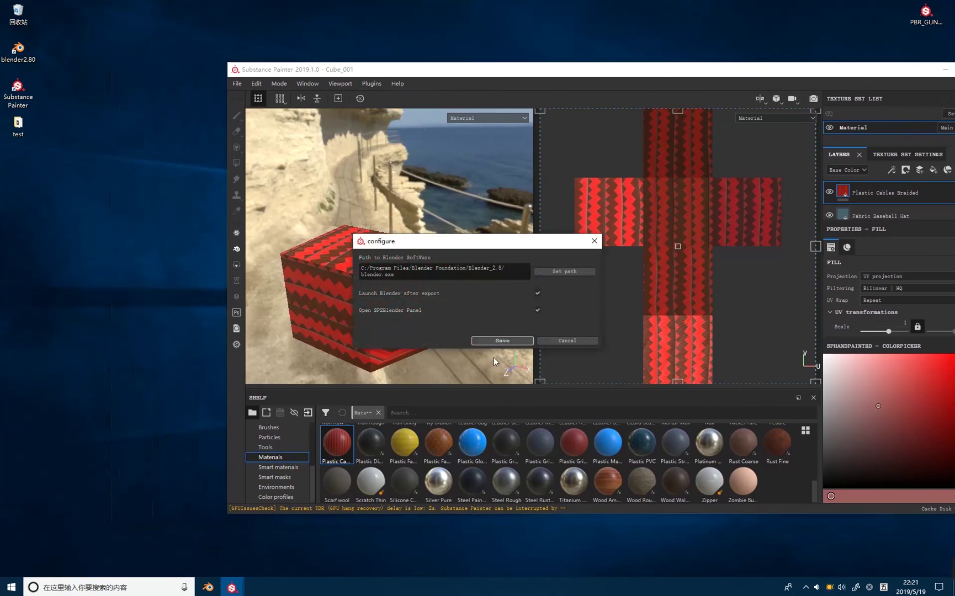
left_click(502, 341)
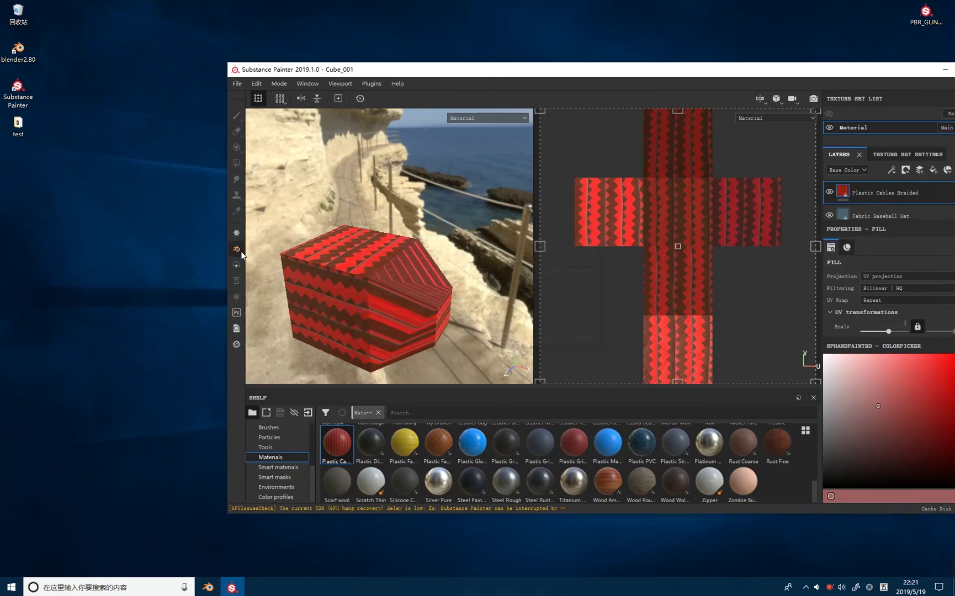
left_click(236, 249)
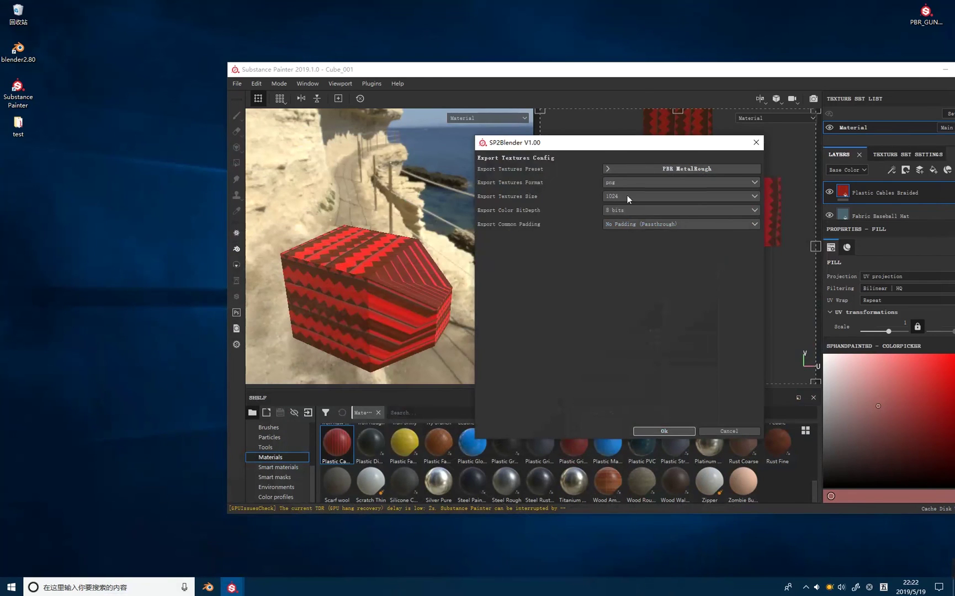
Export the textures to Blender with the PBR MetalRough preset
left_click(656, 161)
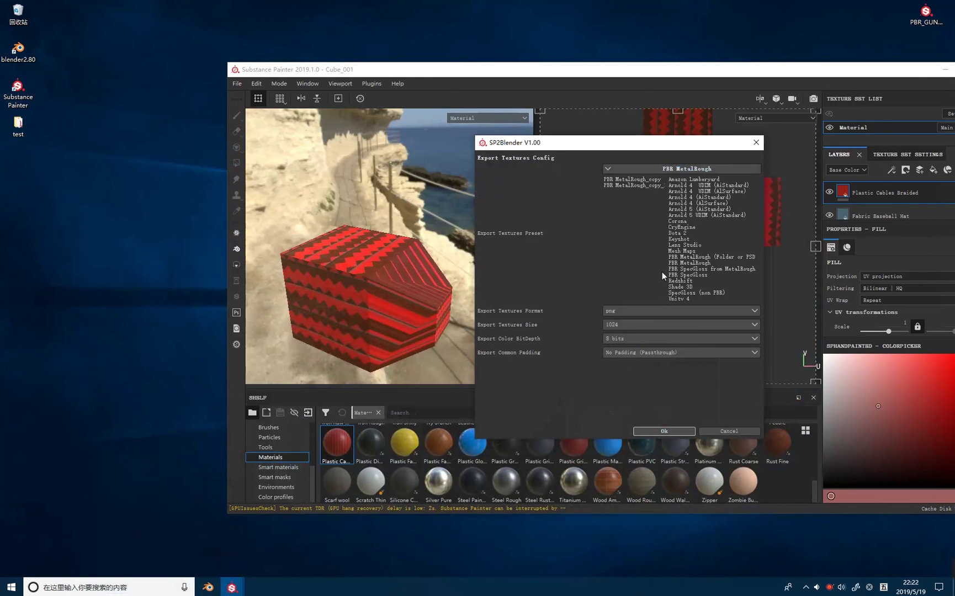
left_click(665, 169)
left_click(653, 167)
left_click(651, 168)
left_click(649, 429)
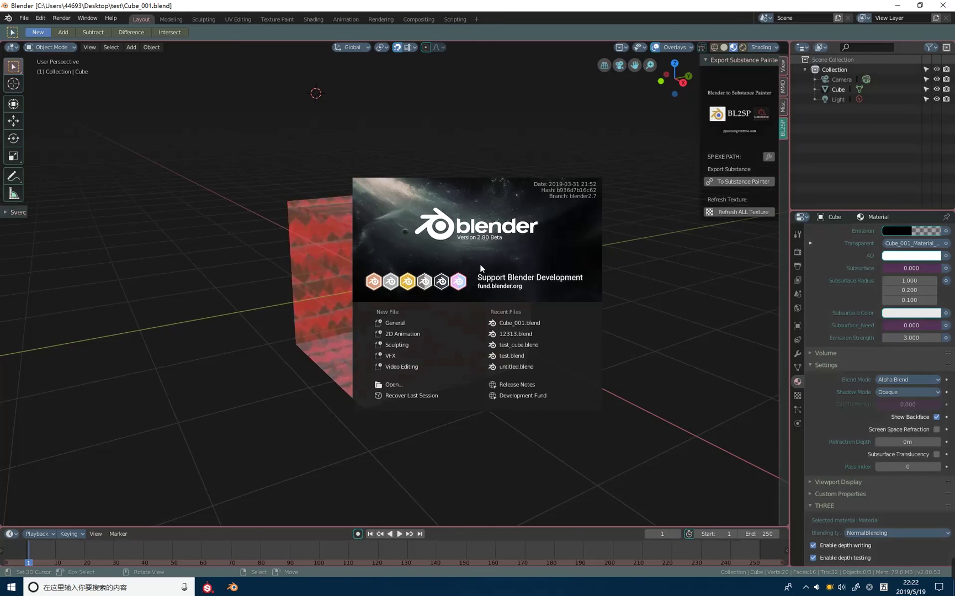
View the red braided cube in Rendered shading from several angles
left_click(470, 124)
left_click(743, 47)
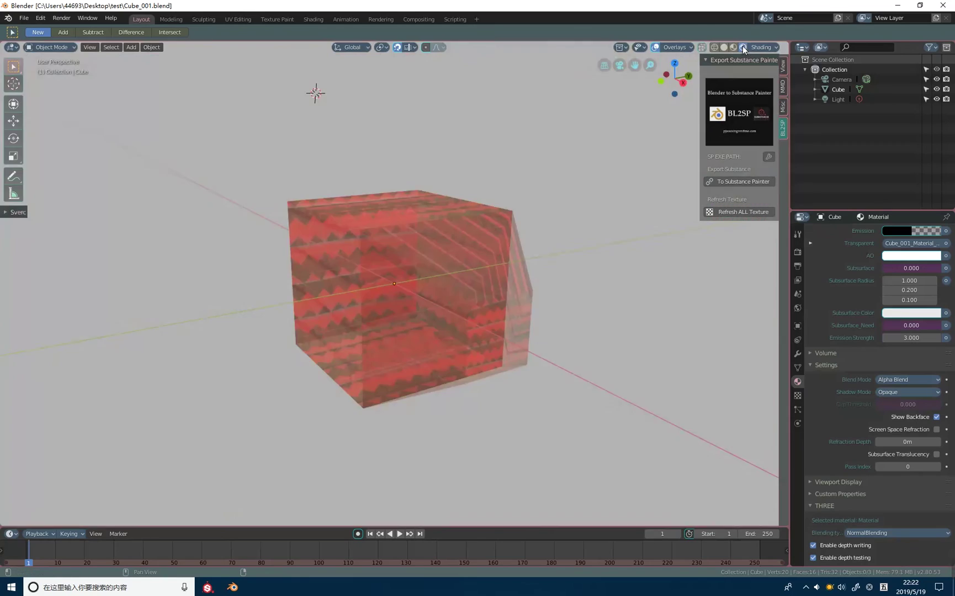
middle_click_drag(567, 186, 513, 226)
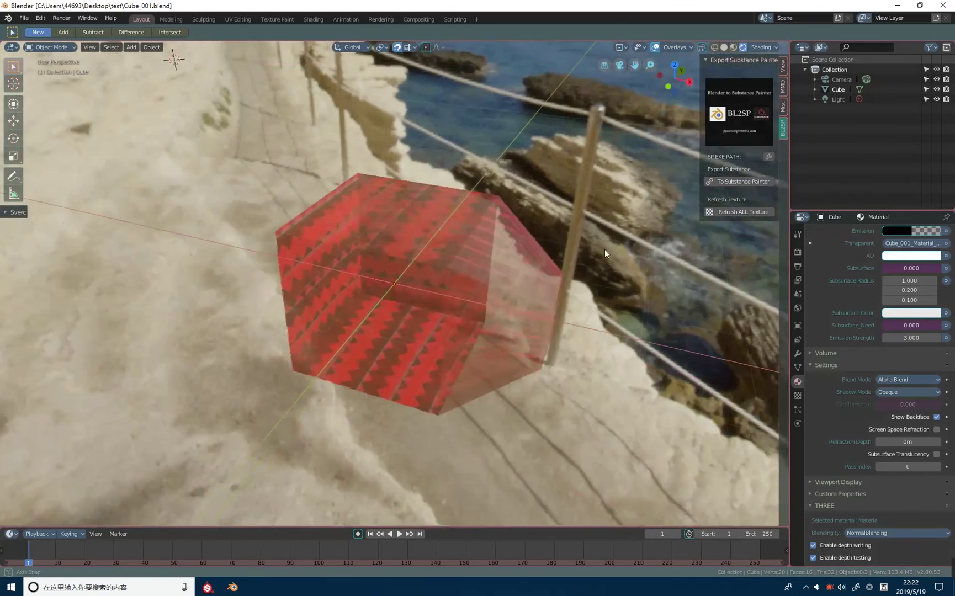
middle_click_drag(513, 226, 473, 303)
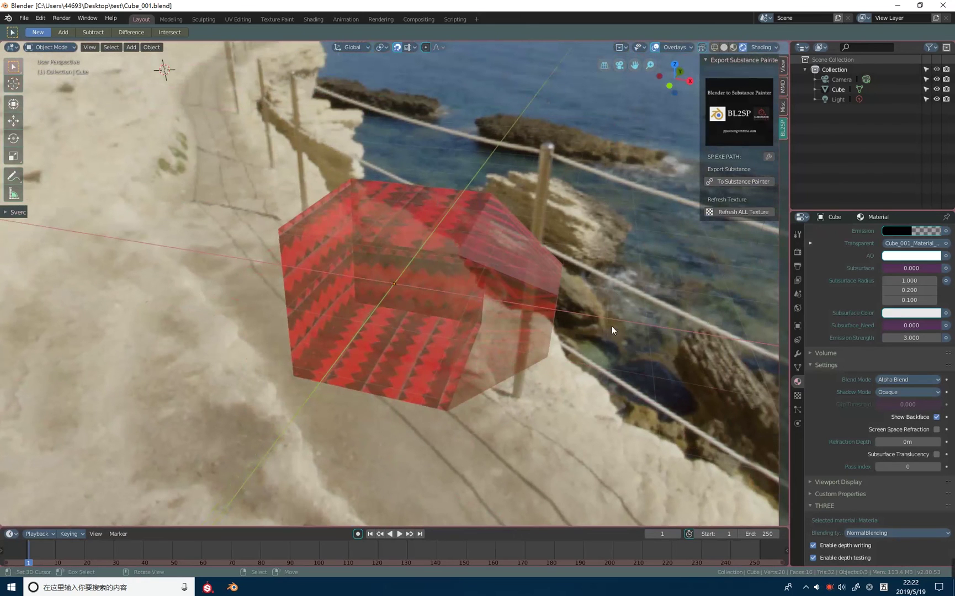
mouse_move(612, 331)
middle_mouse_down()
mouse_move(565, 316)
mouse_move(642, 347)
middle_mouse_up()
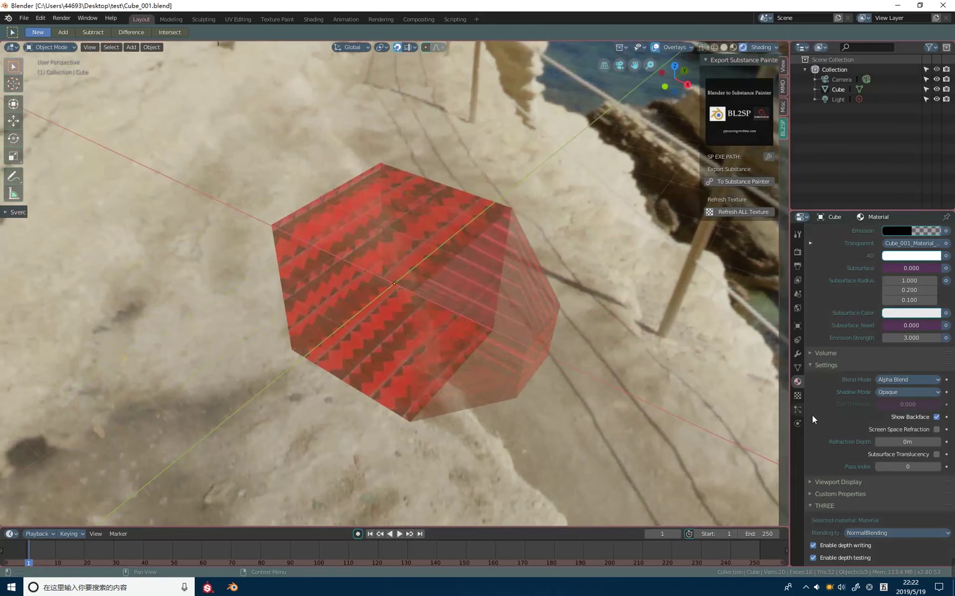
Set the material Blend Mode to Opaque, inspect the cube, and return to Substance Painter
left_click(902, 379)
left_click(902, 394)
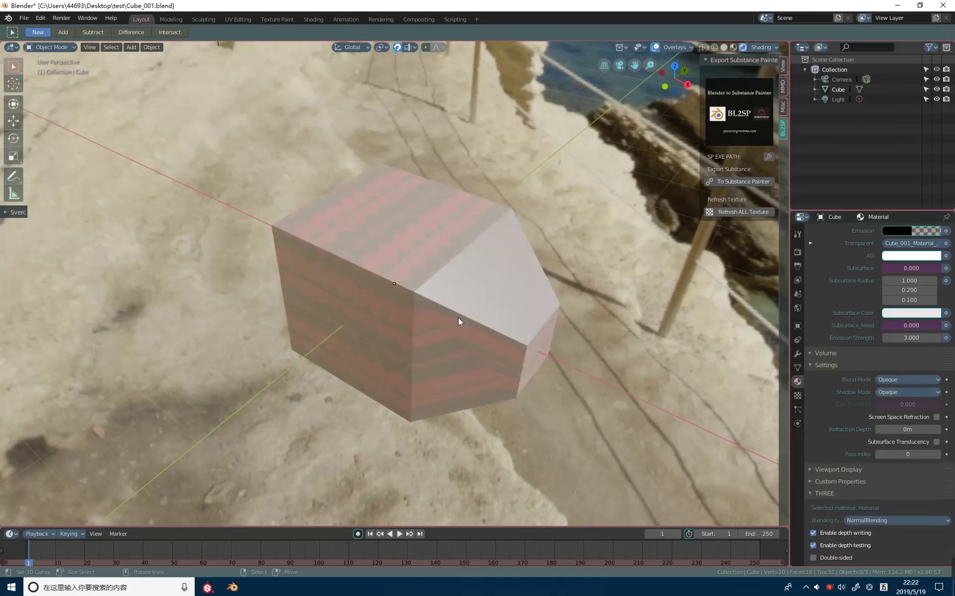
middle_click_drag(572, 294, 641, 253)
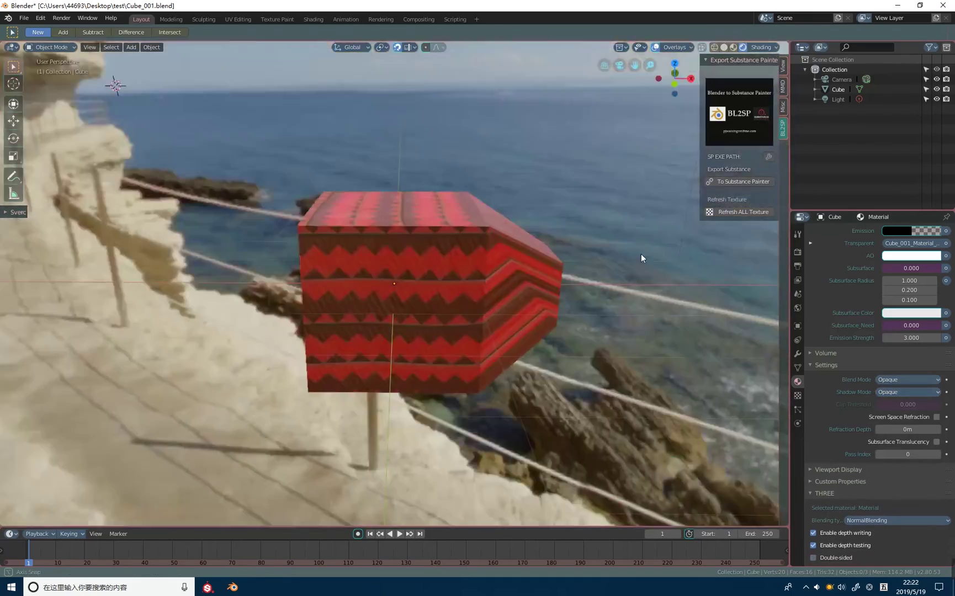
middle_click_drag(641, 258, 359, 515)
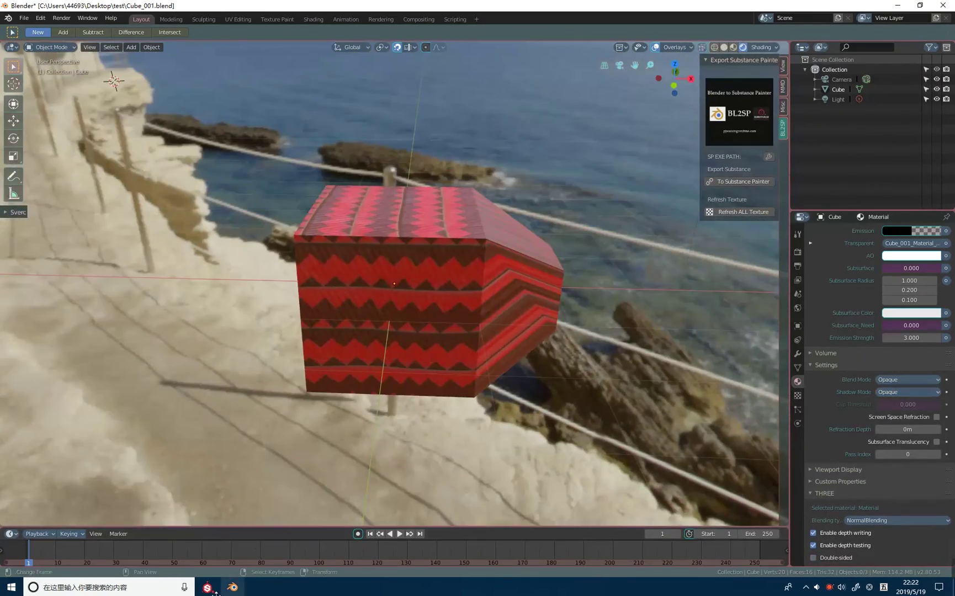
left_click(208, 588)
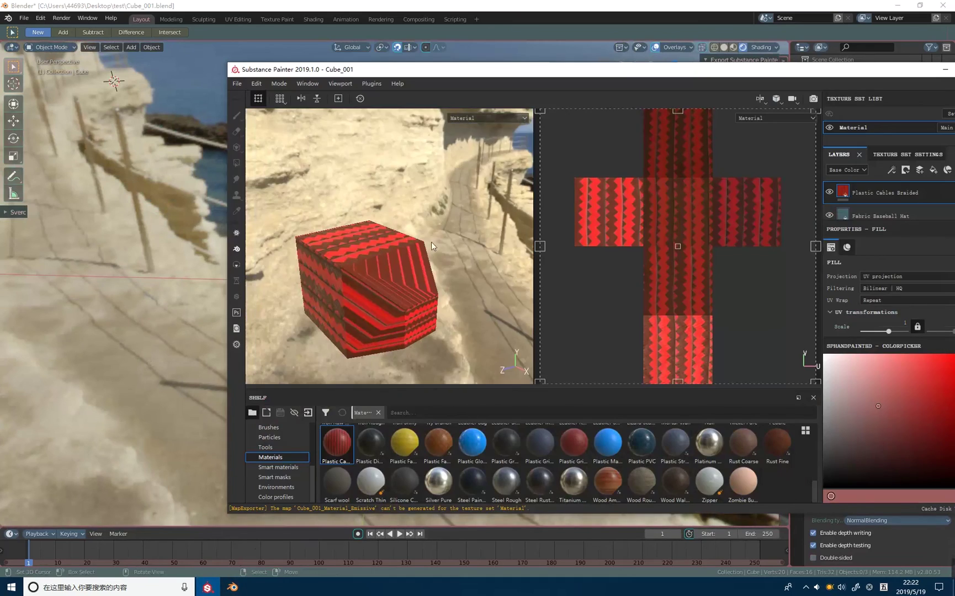
middle_click_drag(431, 241, 526, 245)
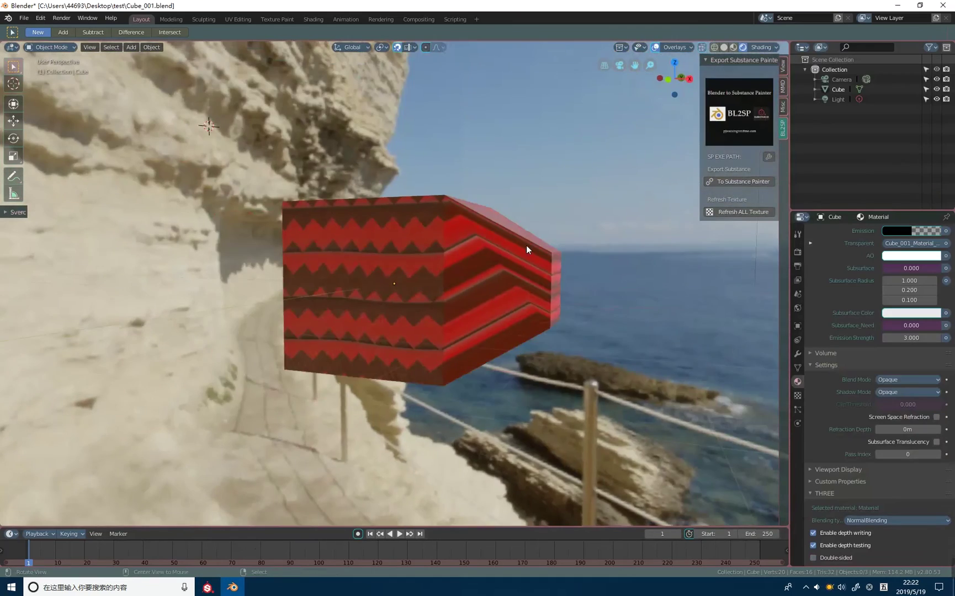
key("alt+Tab")
left_click_drag(448, 241, 455, 231, "alt")
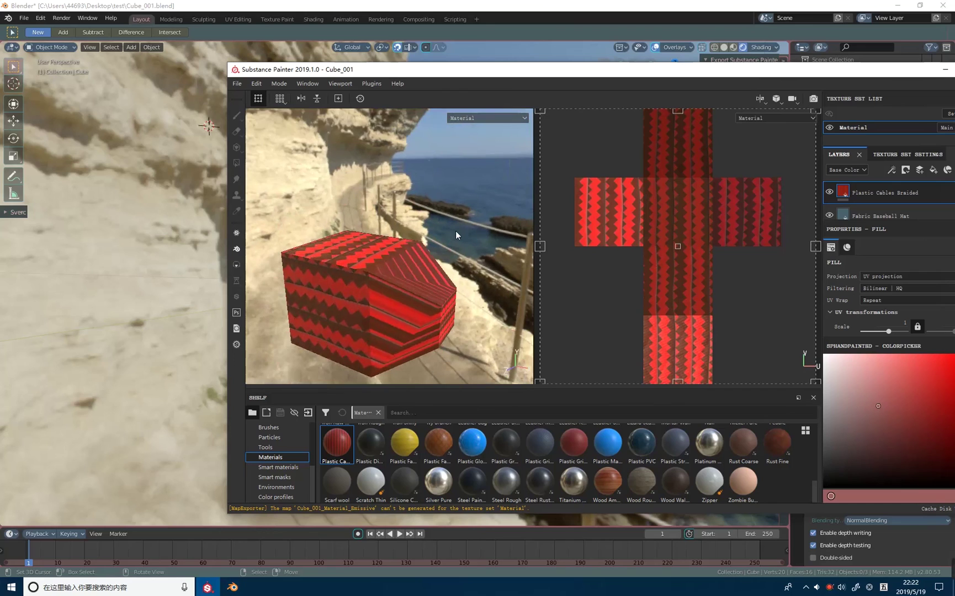
key("alt")
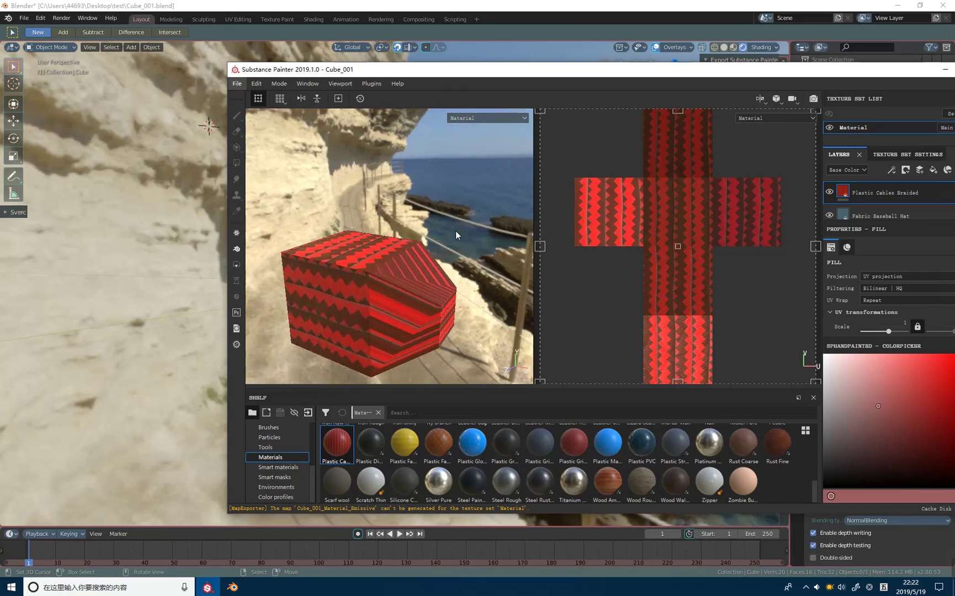